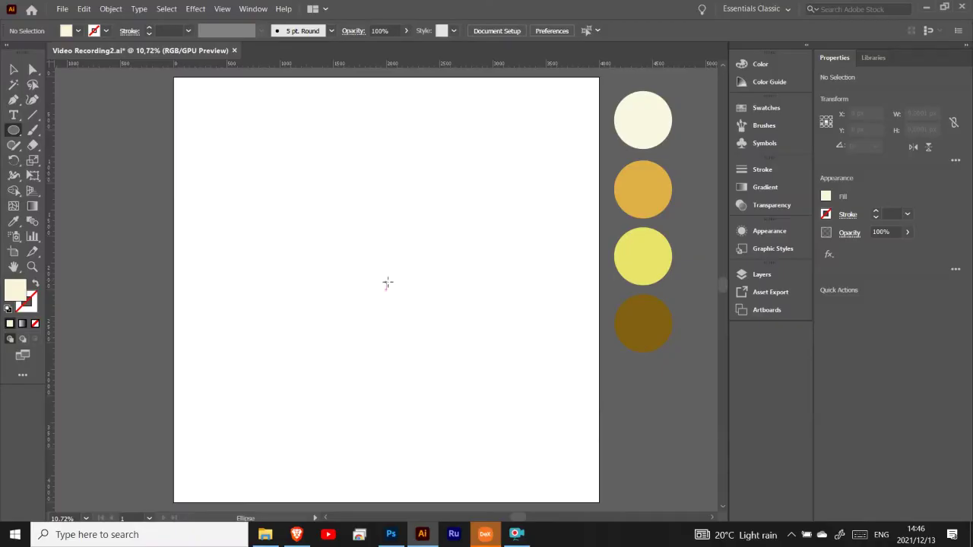
- Draw a 3819 px cream circle centred at 2000, 2000 on the artboard
{"action": "left_click_drag", "start_coordinate": [386, 289], "coordinate": [589, 459]}
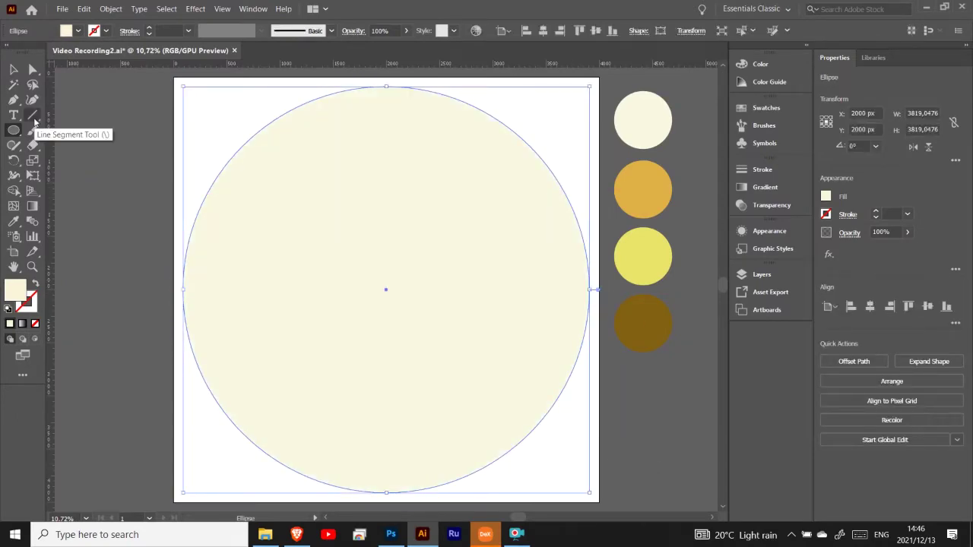
- Apply a linear gradient to the big circle's fill
{"action": "left_click", "coordinate": [31, 206]}
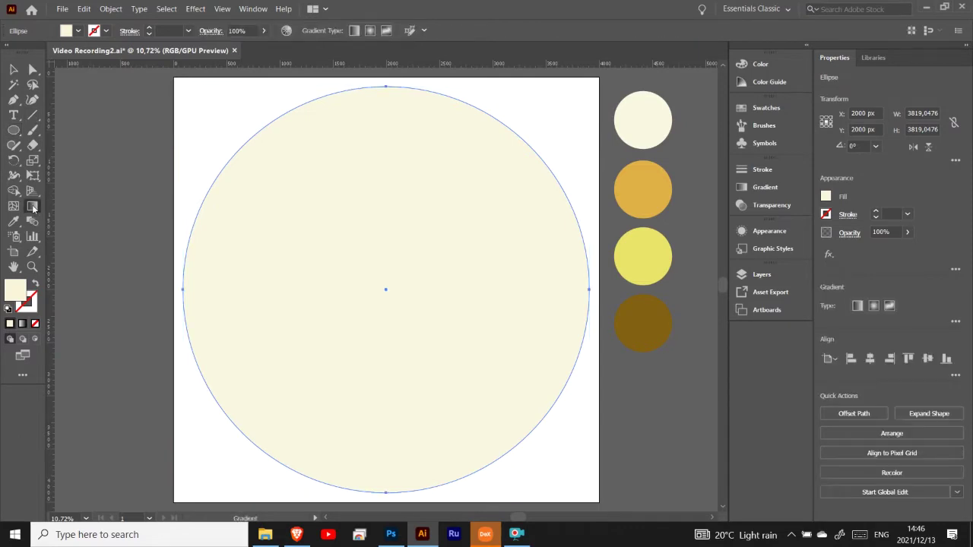
{"action": "double_click", "coordinate": [32, 206]}
{"action": "left_click", "coordinate": [641, 260]}
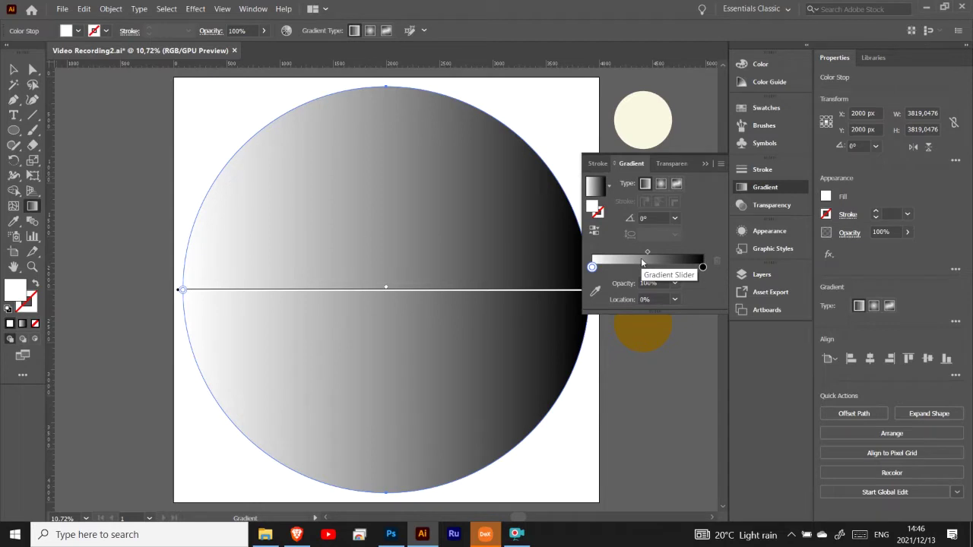
{"action": "left_click", "coordinate": [702, 267]}
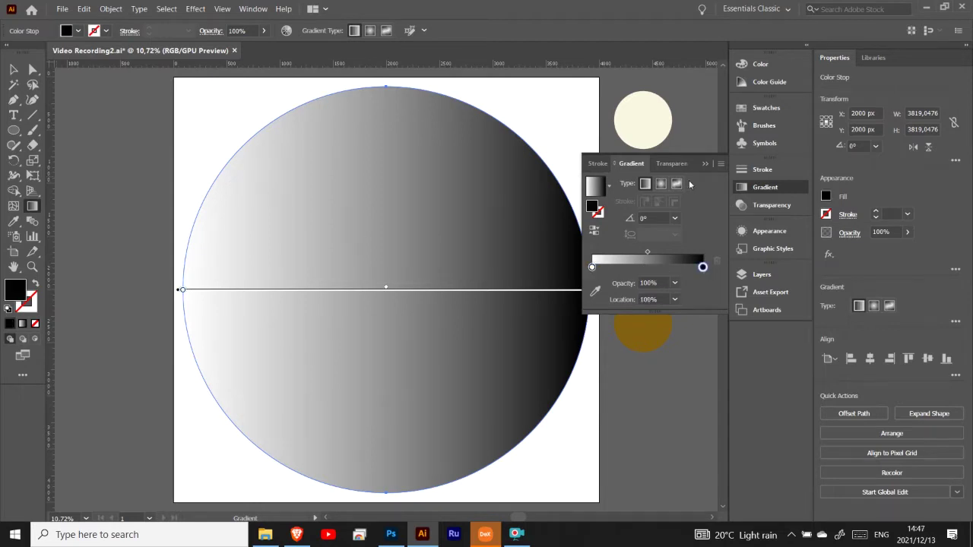
{"action": "left_click_drag", "start_coordinate": [526, 518], "coordinate": [543, 518]}
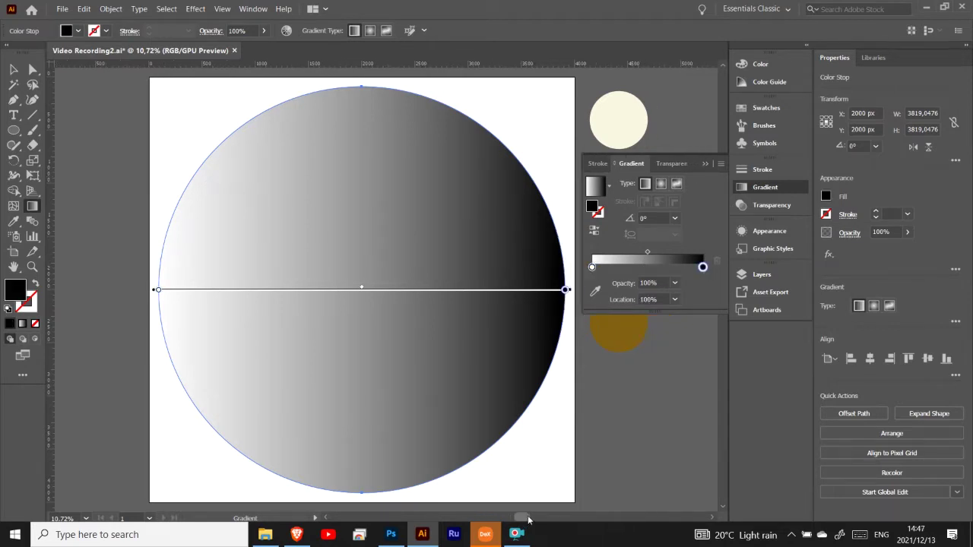
- Set the right gradient stop to the gold circle's colour
{"action": "left_click_drag", "start_coordinate": [702, 267], "coordinate": [702, 267]}
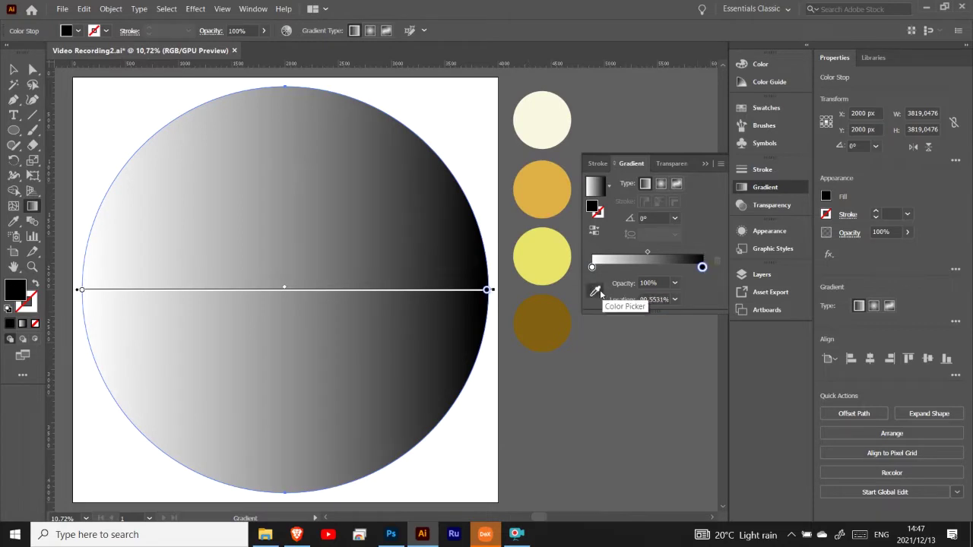
{"action": "left_click", "coordinate": [595, 291]}
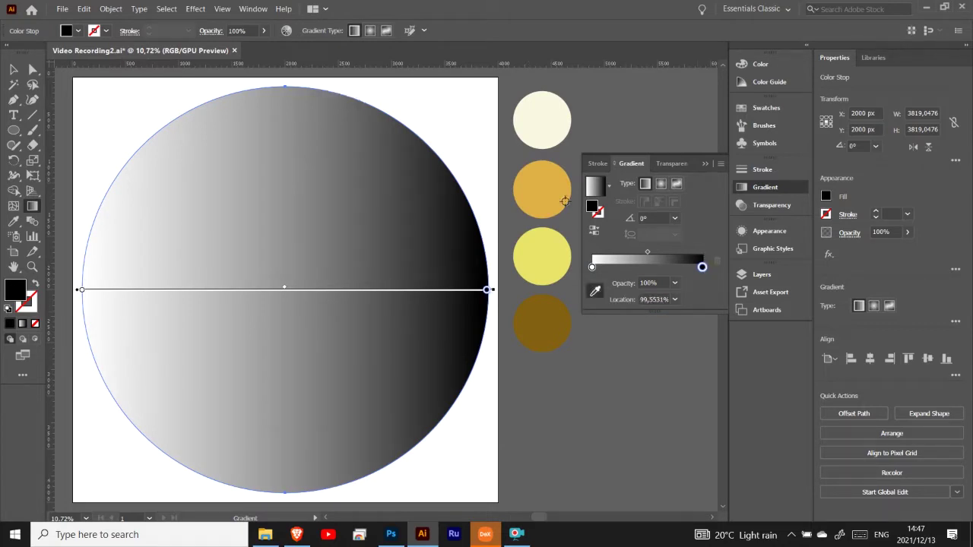
{"action": "left_click", "coordinate": [545, 185]}
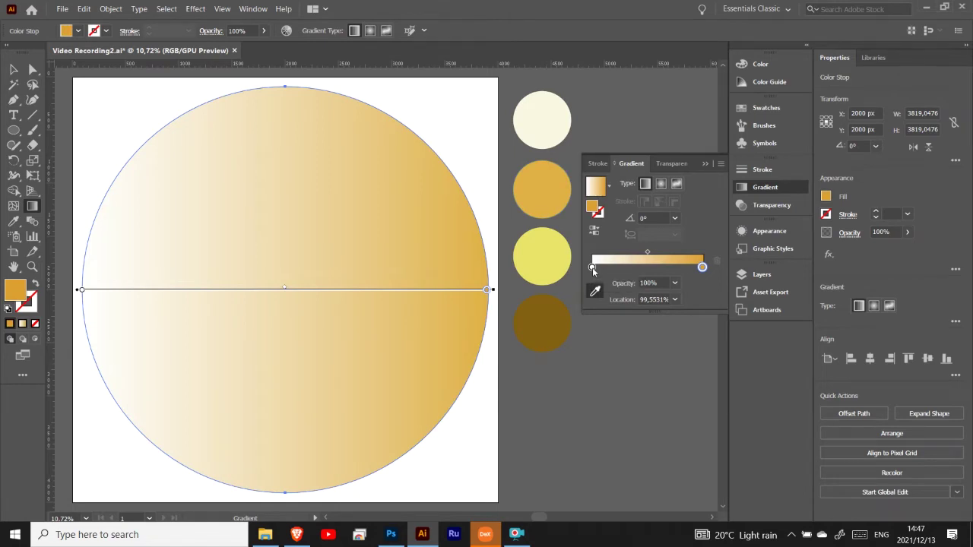
{"action": "key", "text": "ctrl+z"}
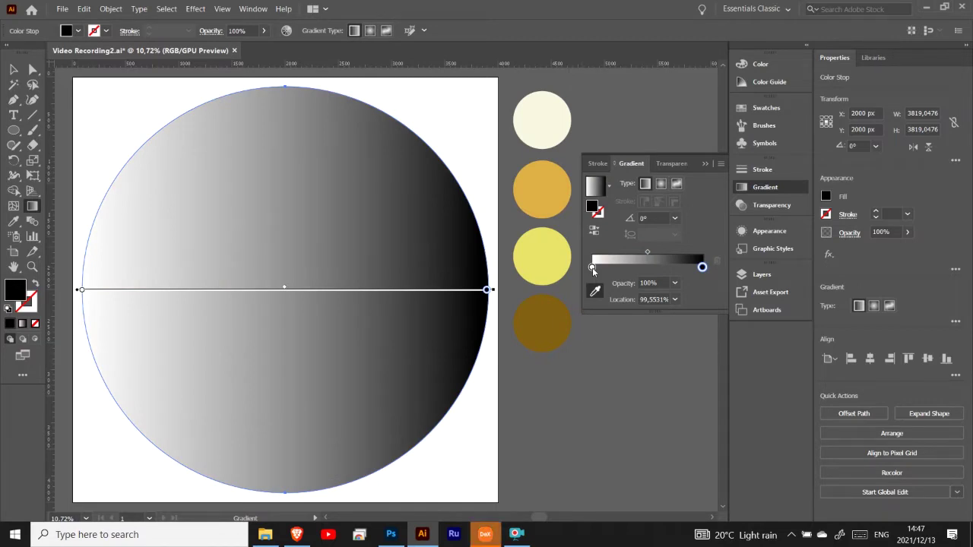
{"action": "left_click", "coordinate": [595, 291]}
{"action": "left_click", "coordinate": [560, 194]}
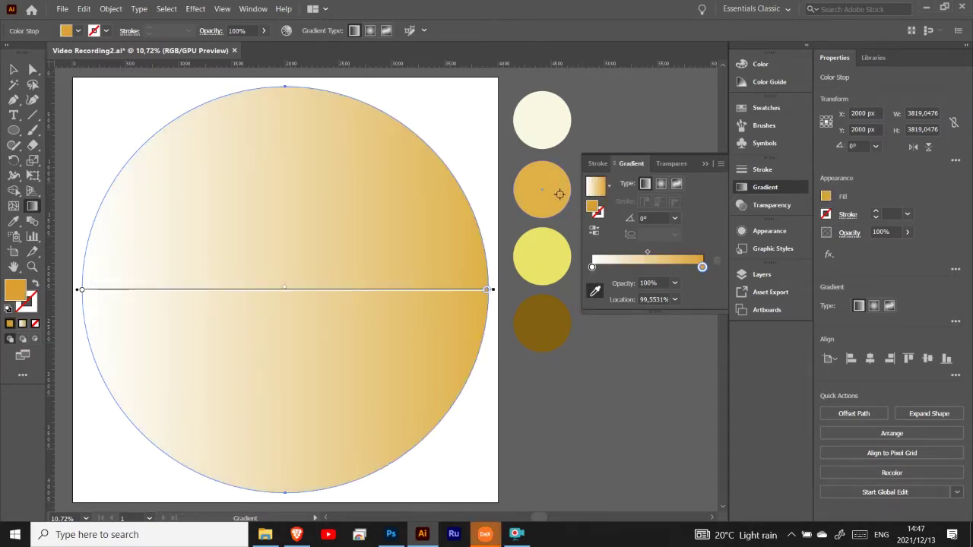
- Set the left gradient stop to the pale yellow circle's colour
{"action": "left_click", "coordinate": [592, 267]}
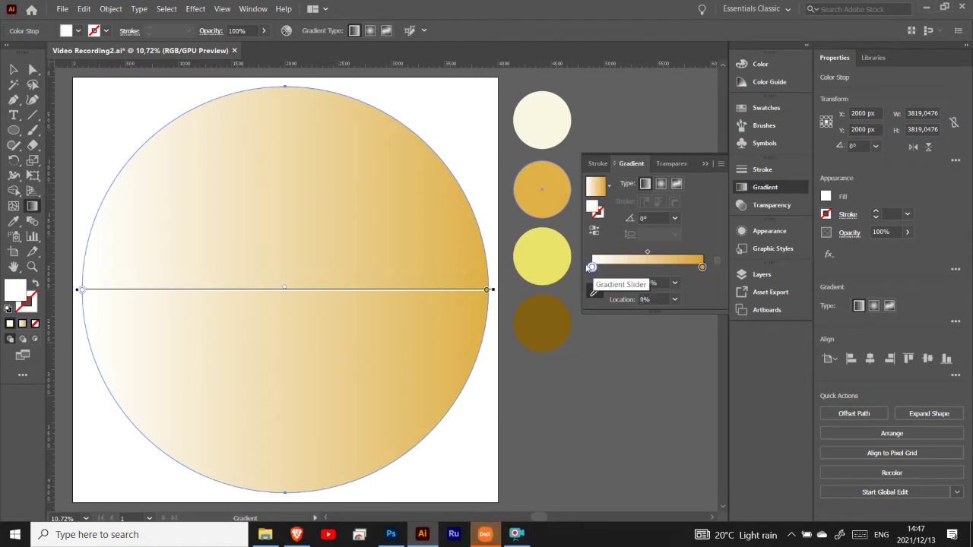
{"action": "left_click", "coordinate": [595, 291]}
{"action": "left_click", "coordinate": [538, 253]}
{"action": "key", "text": "ctrl+z"}
{"action": "left_click", "coordinate": [595, 292]}
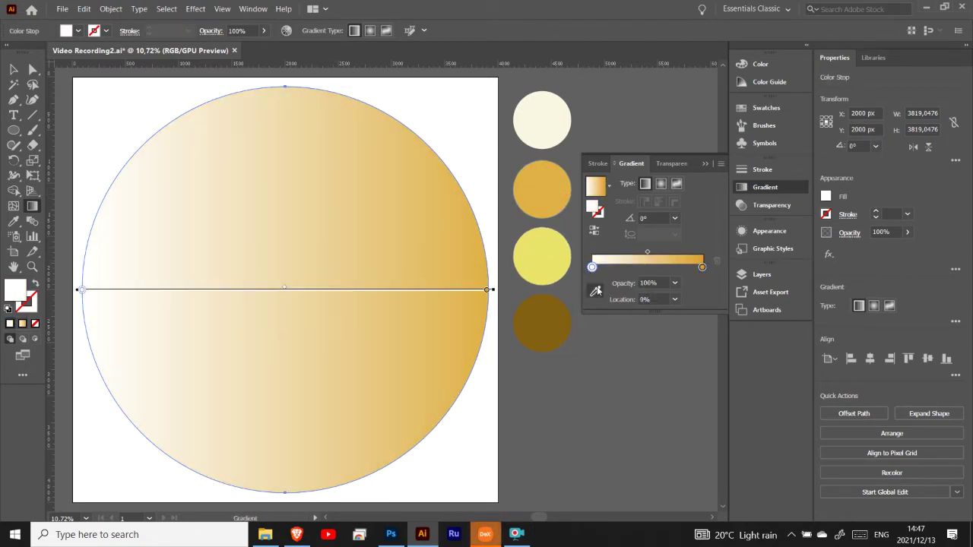
{"action": "left_click", "coordinate": [536, 245]}
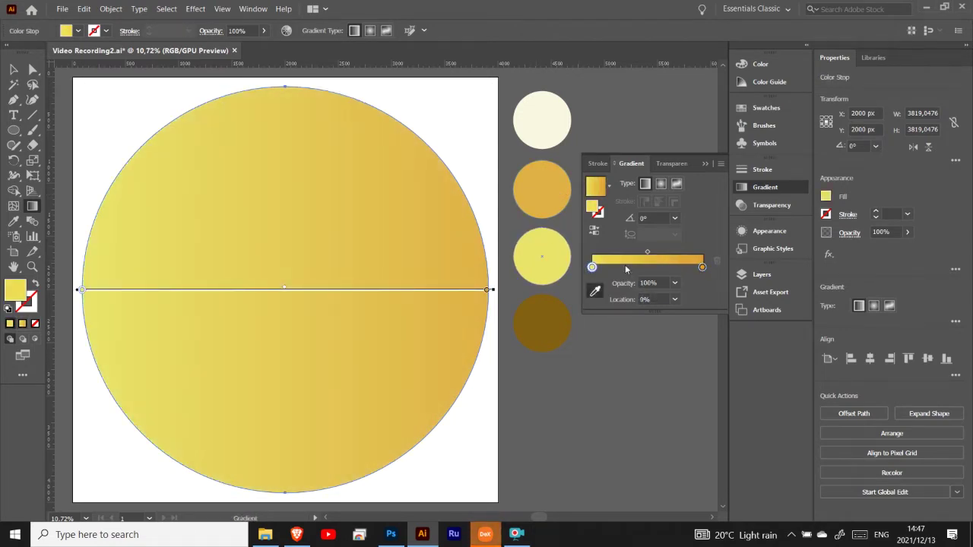
- Turn the circle's gradient vertical, pale yellow on top, and stretch it further down
{"action": "left_click", "coordinate": [705, 164]}
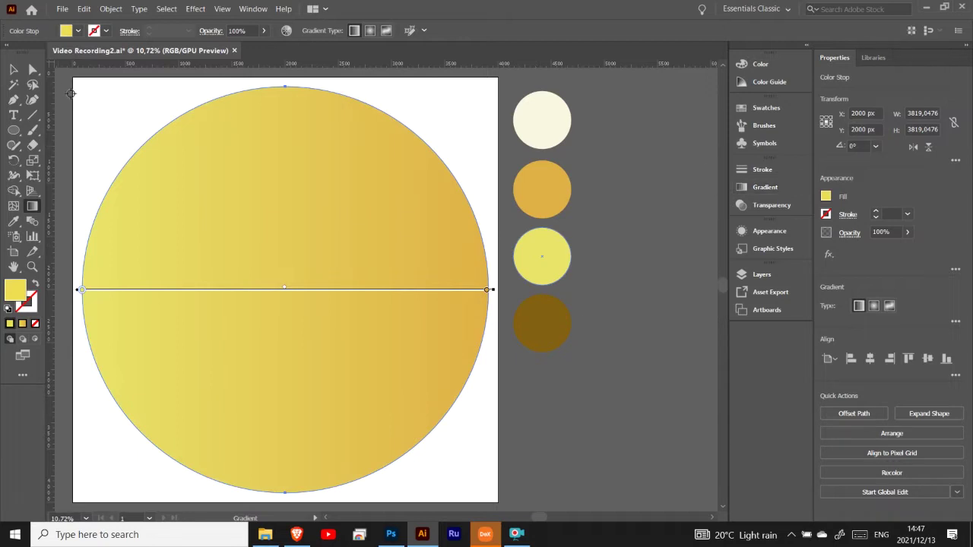
{"action": "key", "text": "v"}
{"action": "left_click", "coordinate": [661, 245]}
{"action": "left_click_drag", "start_coordinate": [661, 245], "coordinate": [74, 269]}
{"action": "key", "text": "g"}
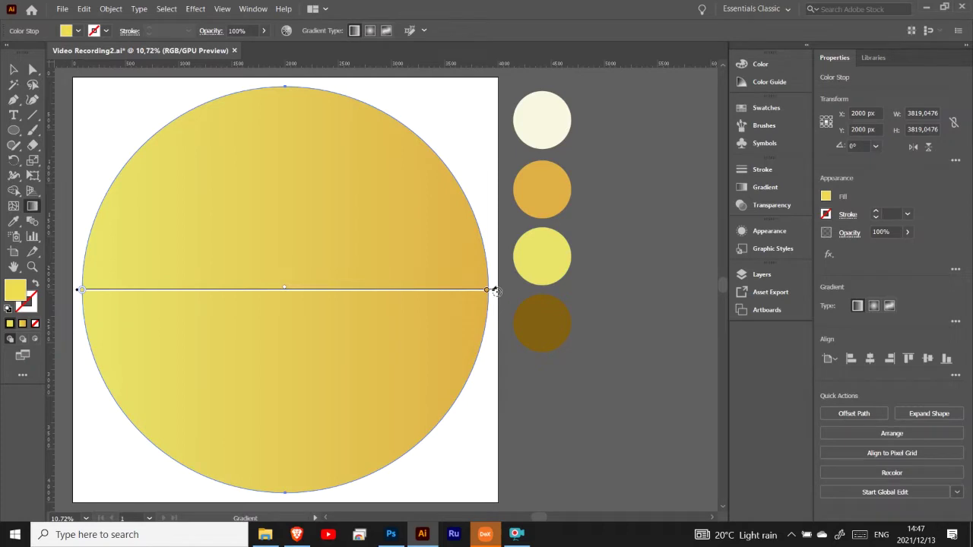
{"action": "mouse_move", "coordinate": [494, 289]}
{"action": "left_mouse_down"}
{"action": "mouse_move", "coordinate": [237, 85]}
{"action": "mouse_move", "coordinate": [268, 82]}
{"action": "left_mouse_up"}
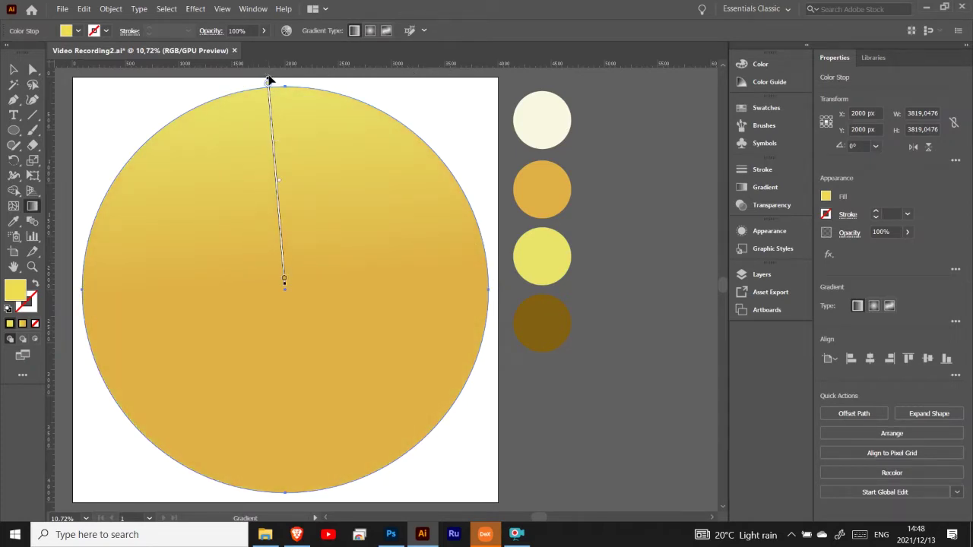
{"action": "left_click_drag", "start_coordinate": [285, 287], "coordinate": [285, 284]}
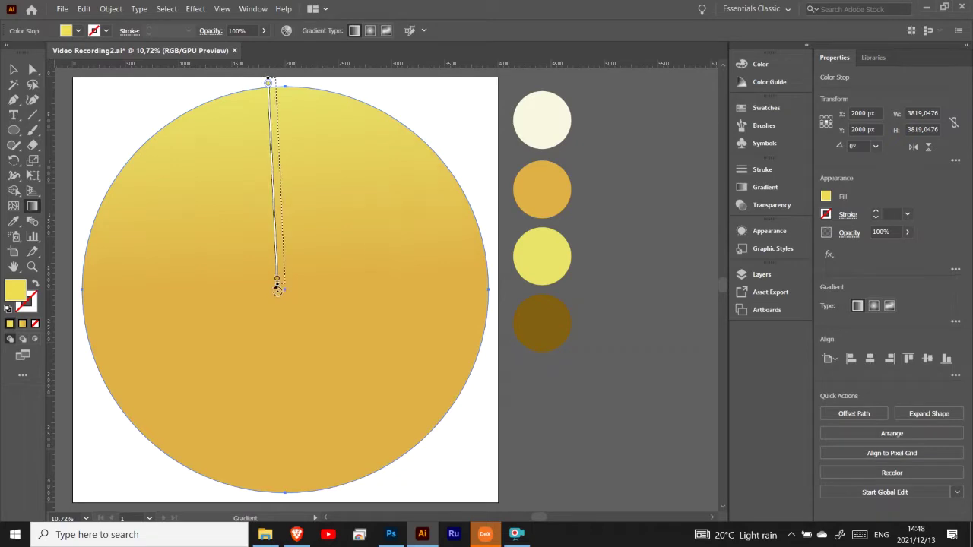
{"action": "left_click", "coordinate": [285, 283]}
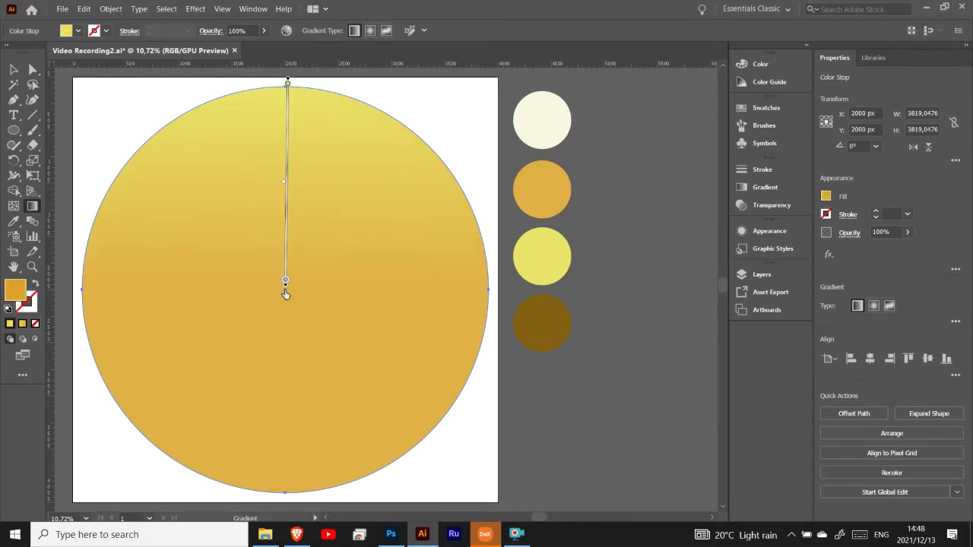
{"action": "left_click_drag", "start_coordinate": [286, 285], "coordinate": [285, 385]}
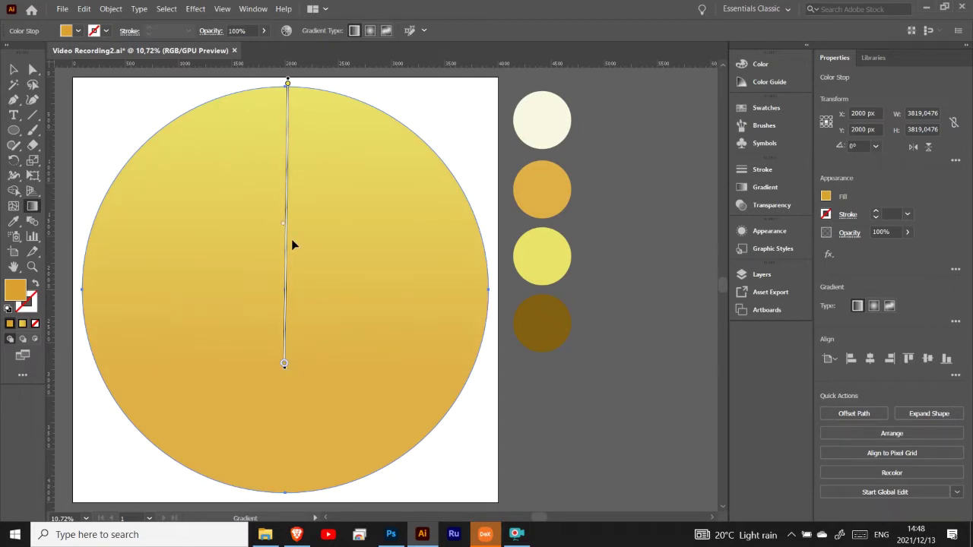
- Select the whole circle and bring up the Object menu to lock it
{"action": "key", "text": "v"}
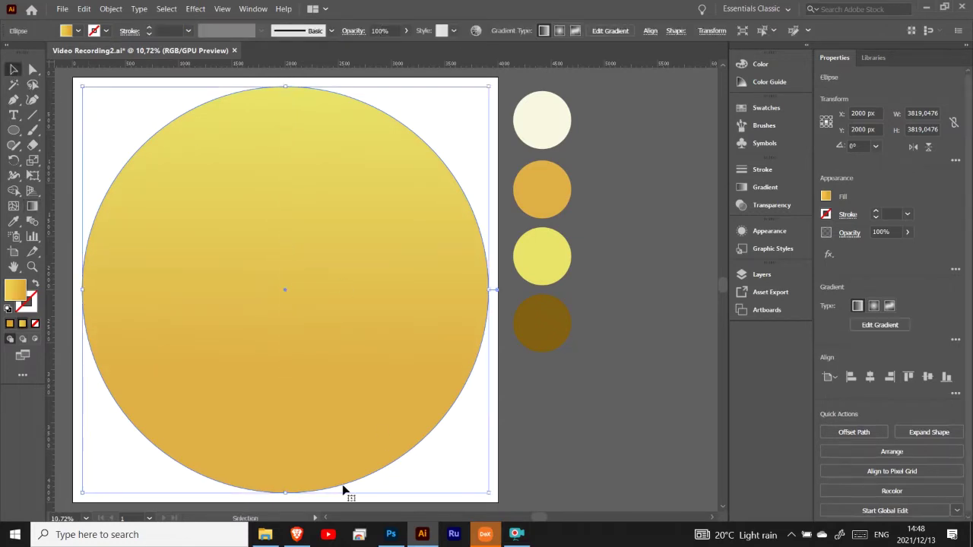
{"action": "left_click_drag", "start_coordinate": [548, 521], "coordinate": [525, 521]}
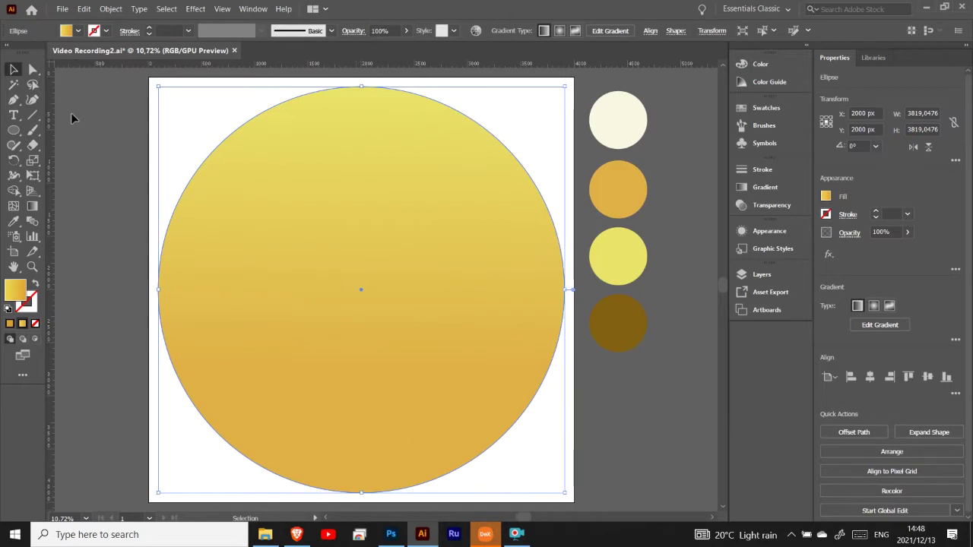
{"action": "key", "text": "a"}
{"action": "left_click", "coordinate": [335, 241]}
{"action": "key", "text": "v"}
{"action": "left_click", "coordinate": [111, 8]}
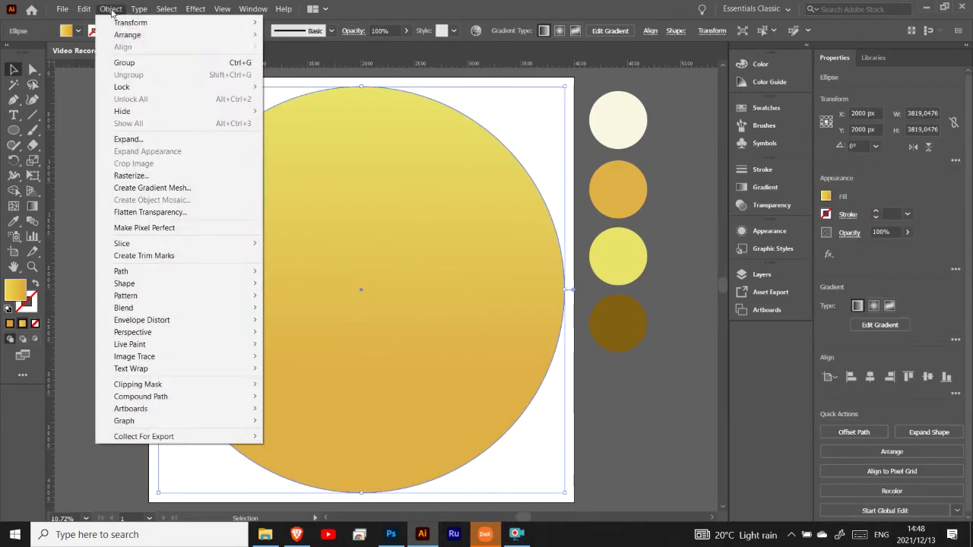
- Lock the face circle and draw a 3304 px inner circle from its centre
{"action": "left_click", "coordinate": [283, 87]}
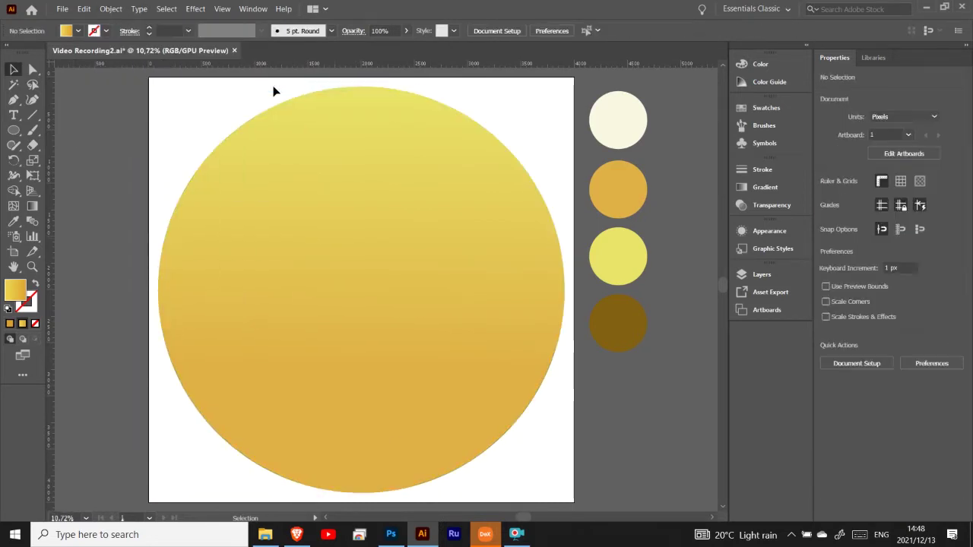
{"action": "key", "text": "l"}
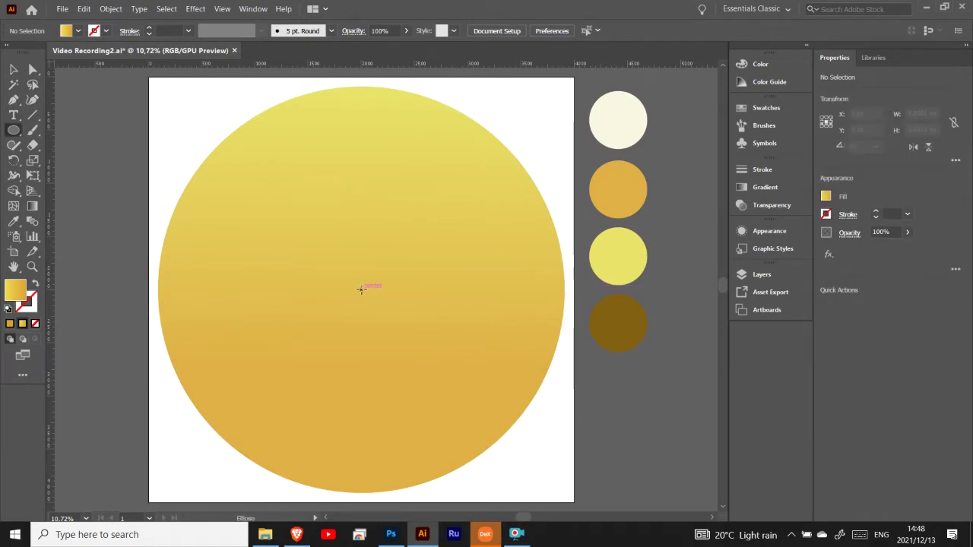
{"action": "left_click_drag", "start_coordinate": [361, 289], "coordinate": [515, 463]}
- Give the inner circle a gradient with a cream left stop
{"action": "left_click", "coordinate": [32, 208]}
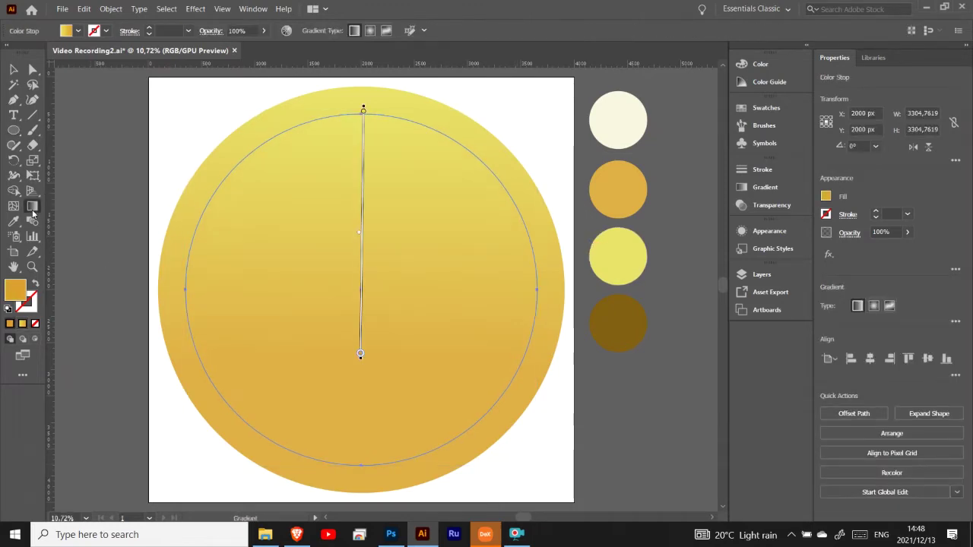
{"action": "double_click", "coordinate": [32, 213]}
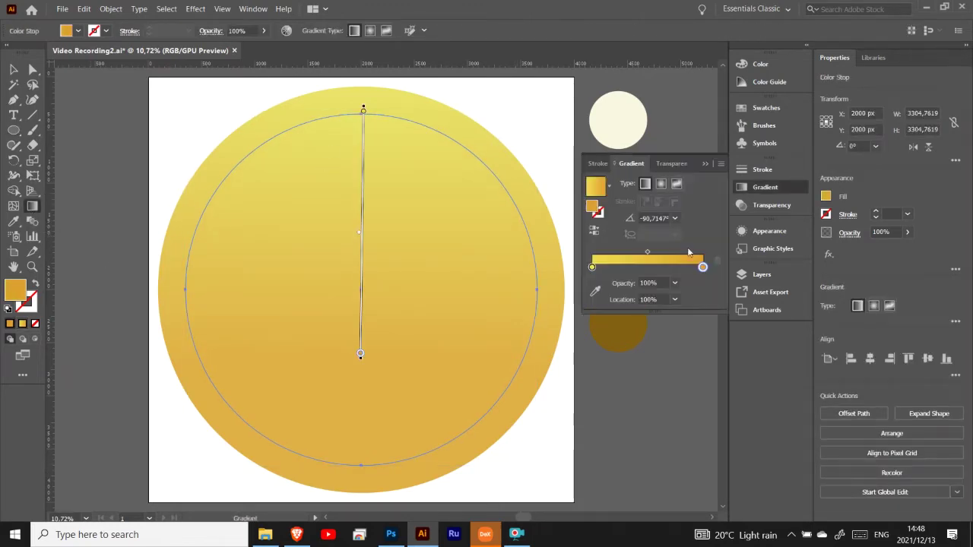
{"action": "left_click_drag", "start_coordinate": [525, 518], "coordinate": [542, 519]}
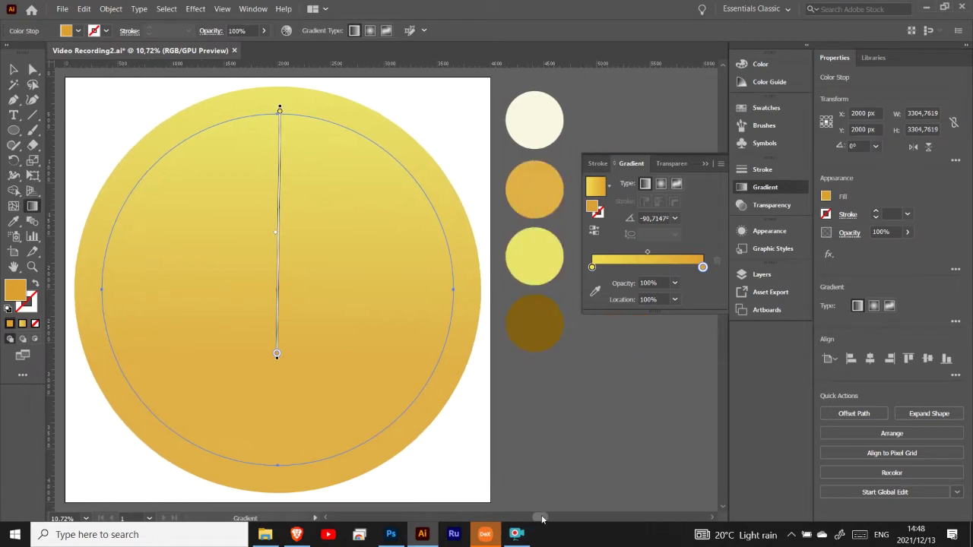
{"action": "left_click", "coordinate": [595, 291]}
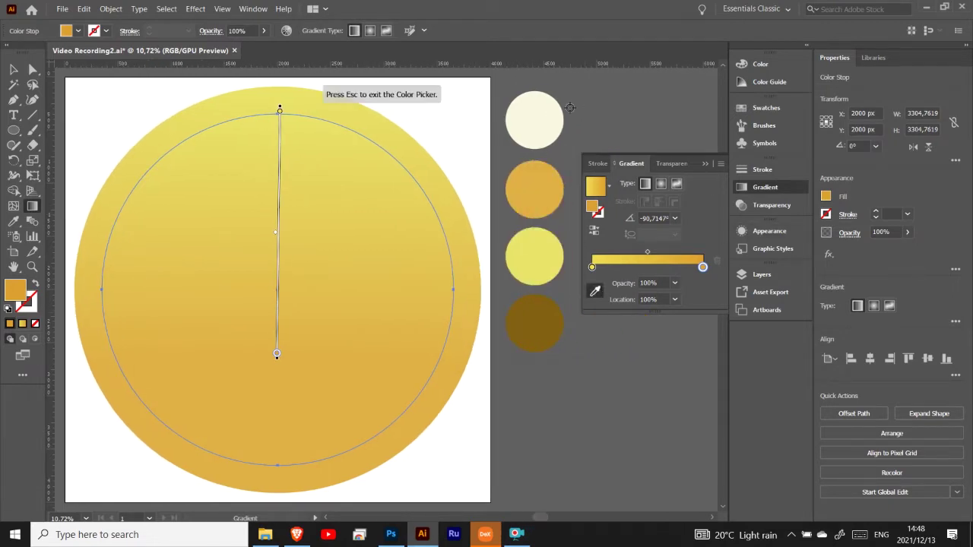
{"action": "left_click", "coordinate": [592, 266]}
{"action": "left_click", "coordinate": [595, 291]}
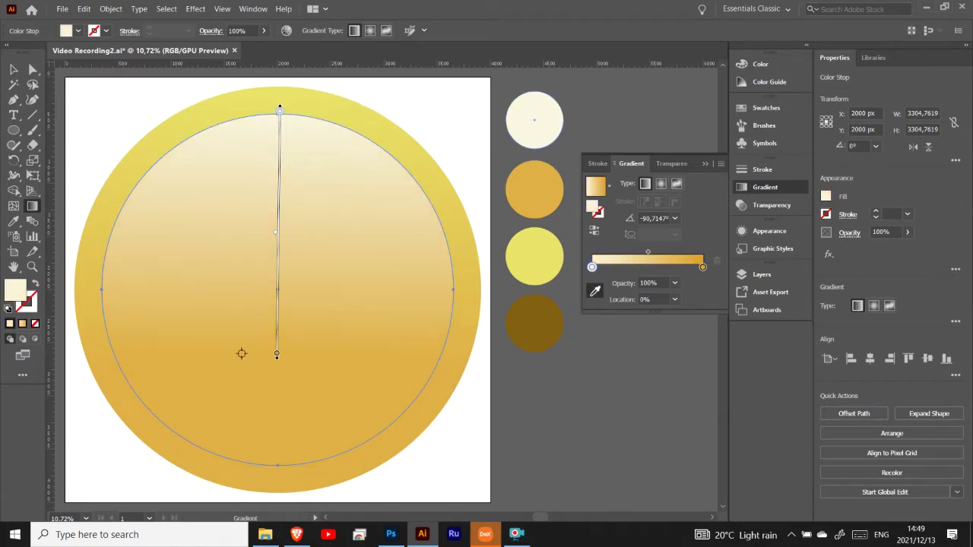
- Stretch the inner gradient downward, raise its midpoint, and deselect
{"action": "left_click_drag", "start_coordinate": [277, 354], "coordinate": [276, 399]}
{"action": "mouse_move", "coordinate": [276, 258]}
{"action": "left_mouse_down"}
{"action": "mouse_move", "coordinate": [277, 202]}
{"action": "mouse_move", "coordinate": [278, 220]}
{"action": "left_mouse_up"}
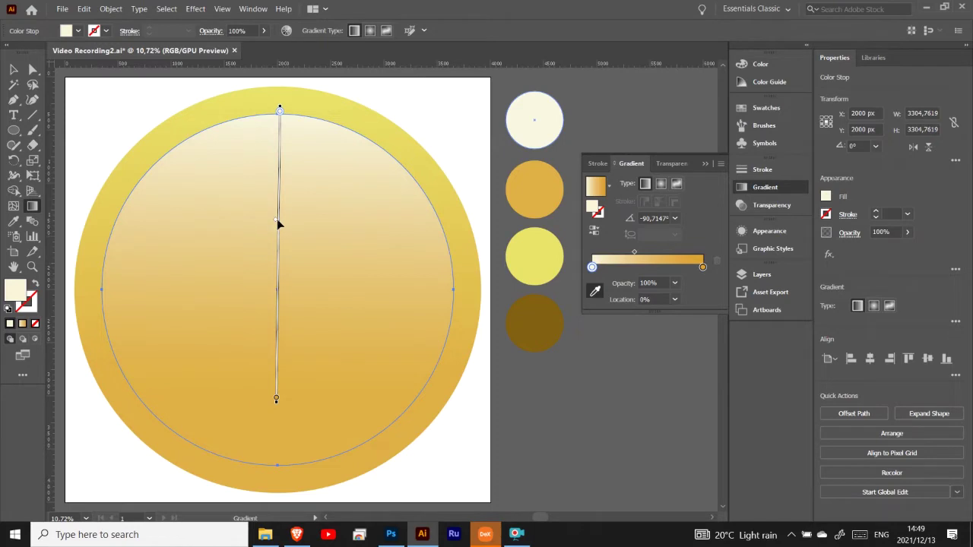
{"action": "left_click_drag", "start_coordinate": [276, 219], "coordinate": [277, 206]}
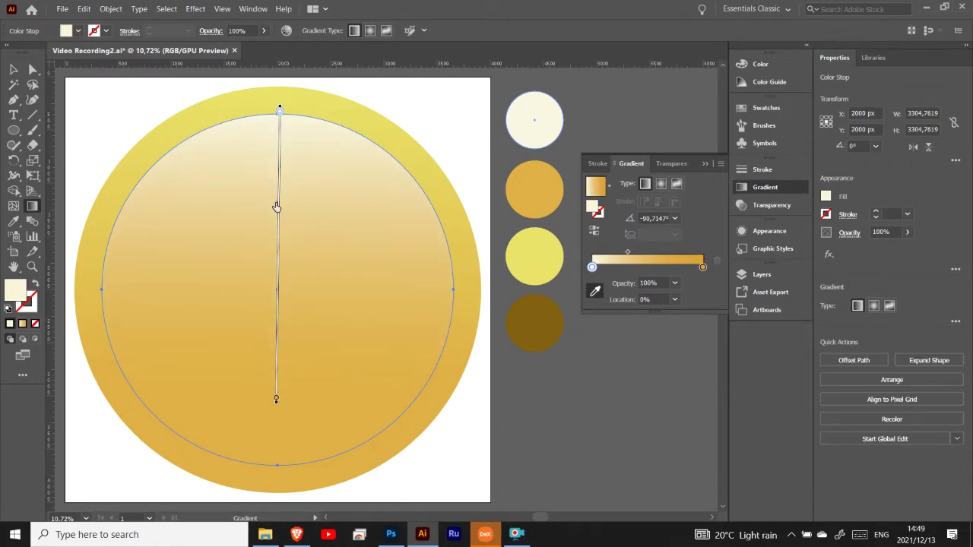
{"action": "key", "text": "v"}
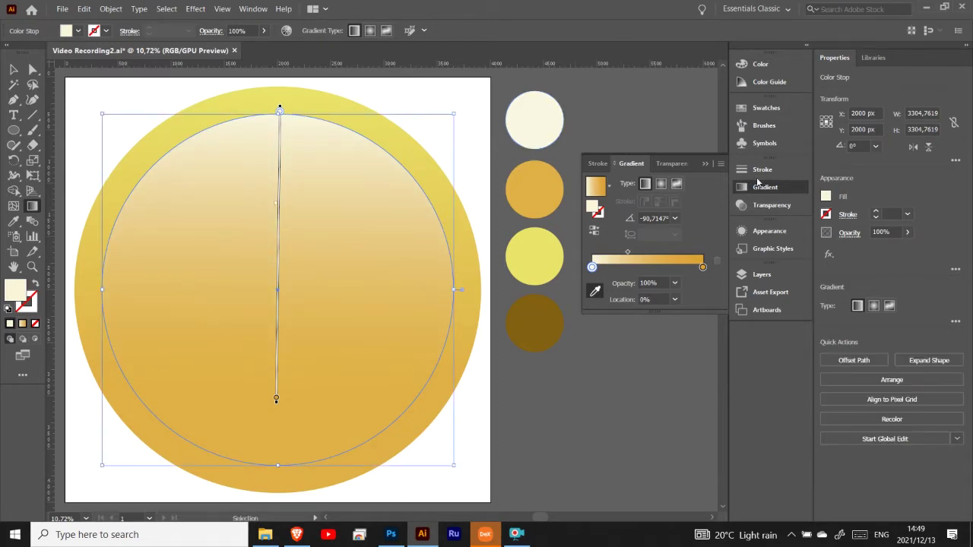
{"action": "left_click", "coordinate": [760, 187]}
{"action": "key", "text": "g"}
{"action": "left_click", "coordinate": [13, 69]}
{"action": "key", "text": "ctrl+shift+a"}
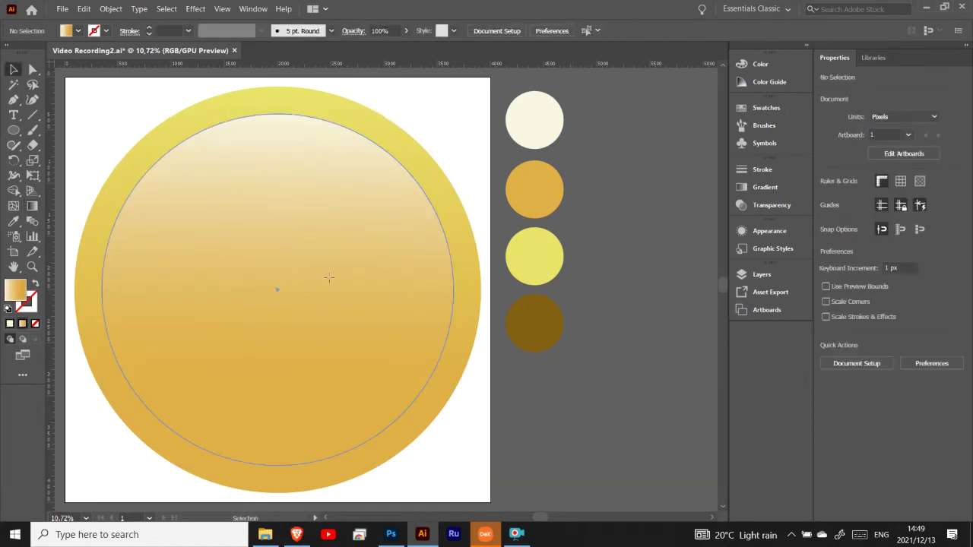
{"action": "left_click", "coordinate": [330, 282]}
{"action": "key", "text": "ctrl+shift+a"}
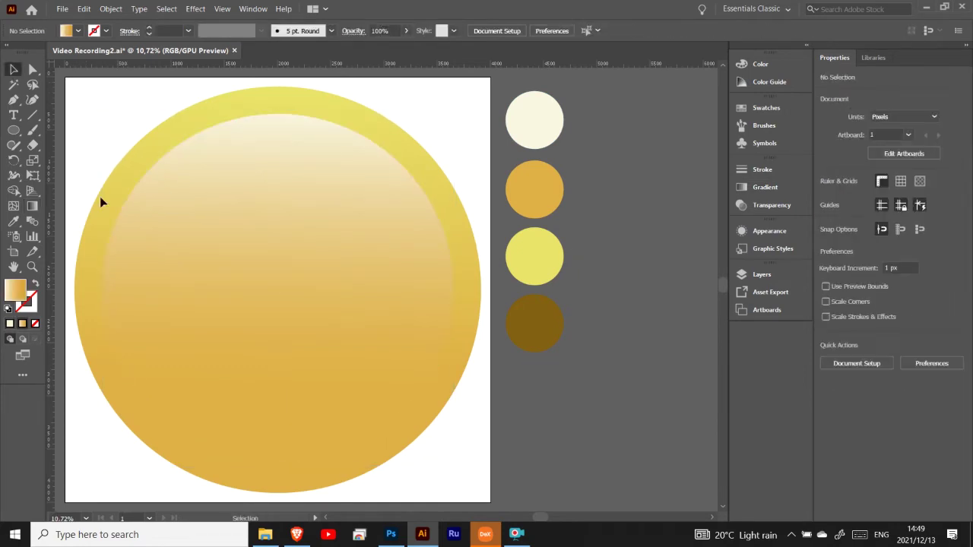
- Draw a 543 px left-eye circle and move a copy to the right
{"action": "left_click_drag", "start_coordinate": [14, 130], "coordinate": [65, 159]}
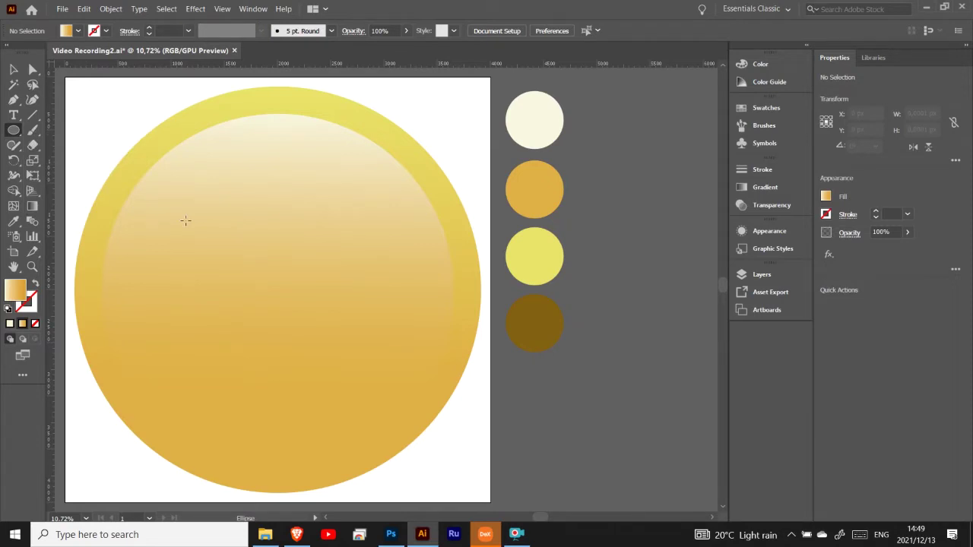
{"action": "mouse_move", "coordinate": [175, 219]}
{"action": "left_mouse_down"}
{"action": "mouse_move", "coordinate": [196, 239]}
{"action": "mouse_move", "coordinate": [181, 226]}
{"action": "mouse_move", "coordinate": [361, 235]}
{"action": "left_mouse_up"}
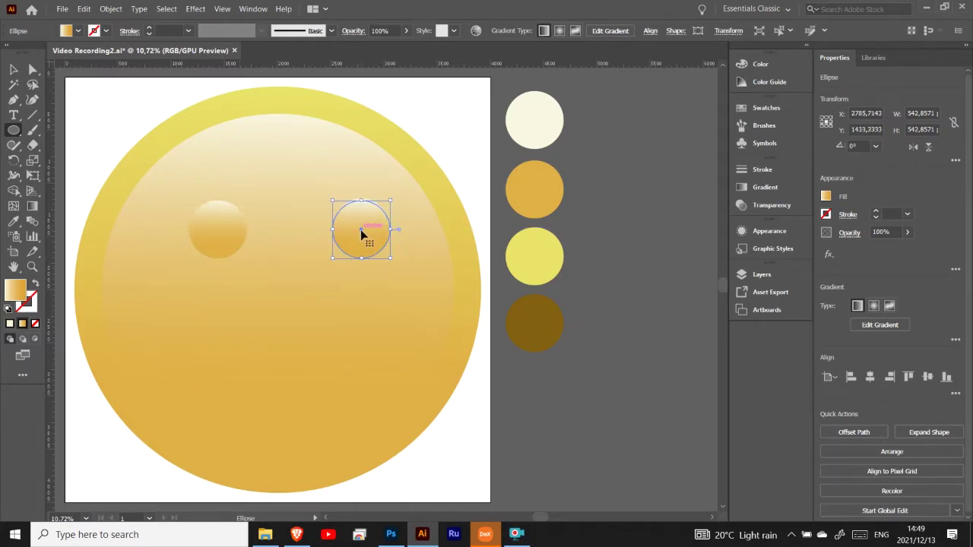
{"action": "key", "text": "ctrl+z"}
{"action": "left_click_drag", "start_coordinate": [218, 226], "coordinate": [380, 226]}
- Group the two eye circles and centre them horizontally on the face
{"action": "key", "text": "v"}
{"action": "left_click", "coordinate": [224, 242], "text": "shift"}
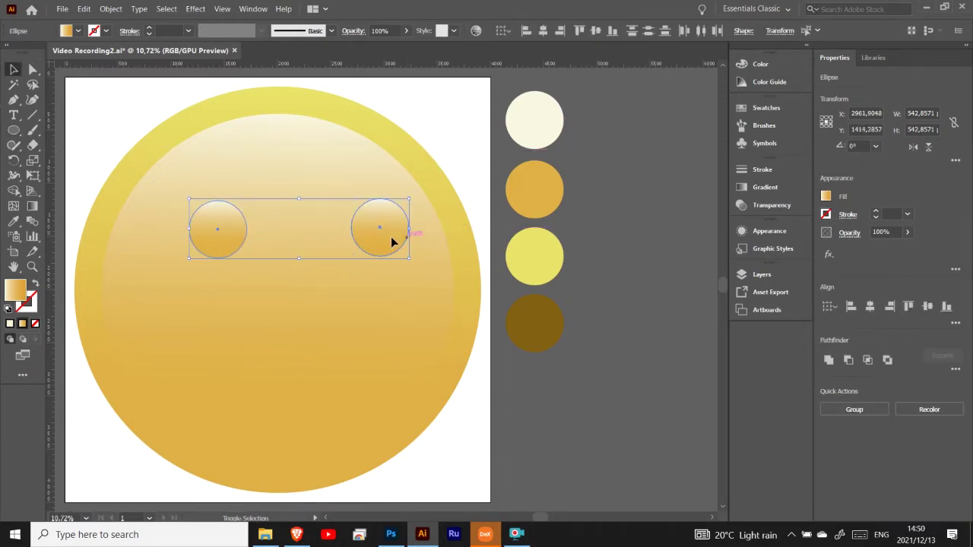
{"action": "right_click", "coordinate": [386, 238]}
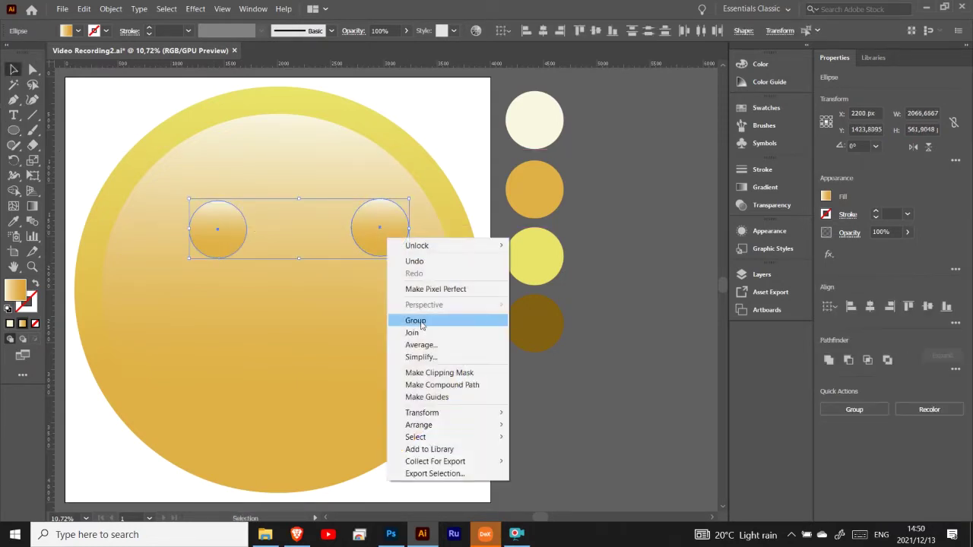
{"action": "left_click", "coordinate": [422, 325]}
{"action": "left_click", "coordinate": [870, 307]}
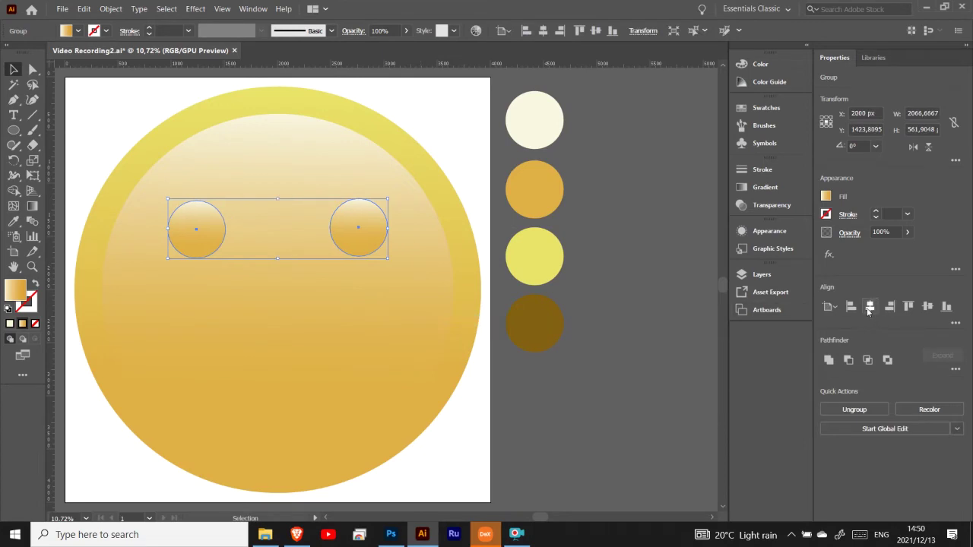
- Nudge the eye group down slightly with Shift+Down twice
{"action": "left_click", "coordinate": [494, 398]}
{"action": "left_click", "coordinate": [365, 240]}
{"action": "key", "text": "shift+Down"}
{"action": "key", "text": "shift+Down"}
{"action": "key", "text": "shift+Down"}
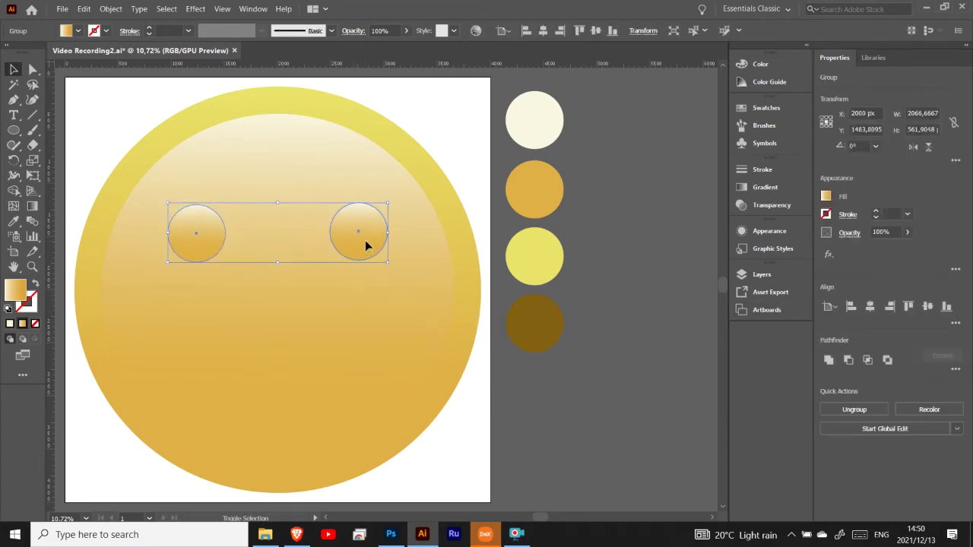
{"action": "key", "text": "shift+Down"}
{"action": "key", "text": "shift+Down"}
{"action": "key", "text": "shift+Down"}
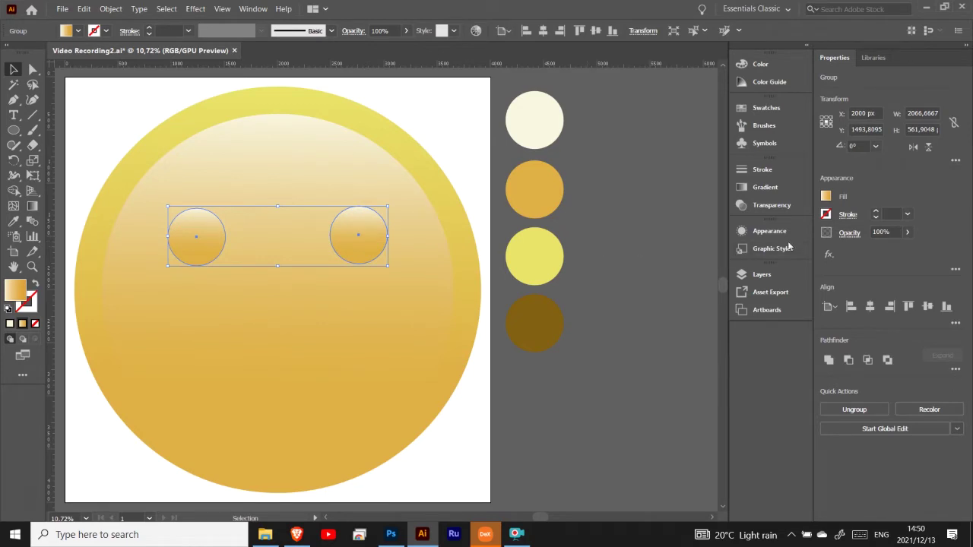
- Make the eye gradient radial with a brown outer stop from the swatch
{"action": "left_click", "coordinate": [827, 197]}
{"action": "left_click", "coordinate": [33, 206]}
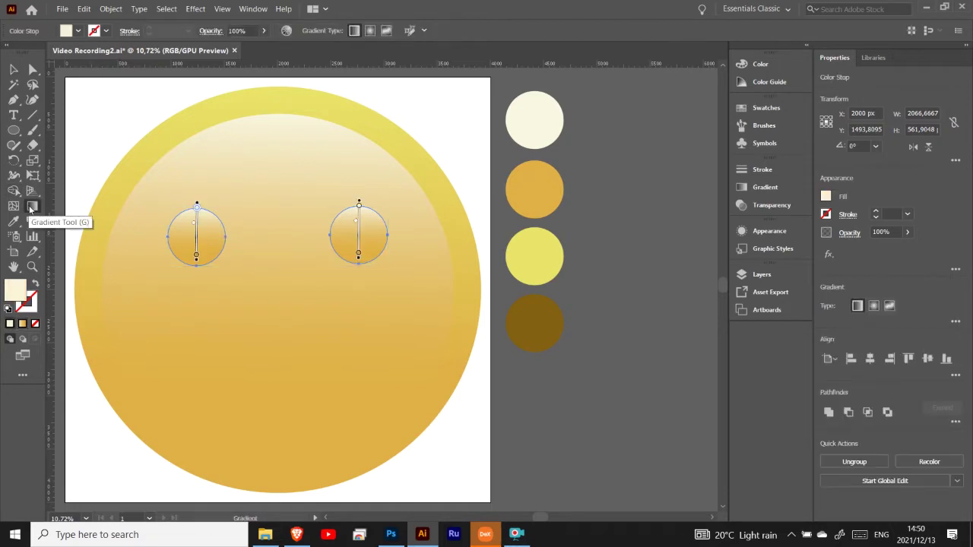
{"action": "left_click", "coordinate": [874, 306]}
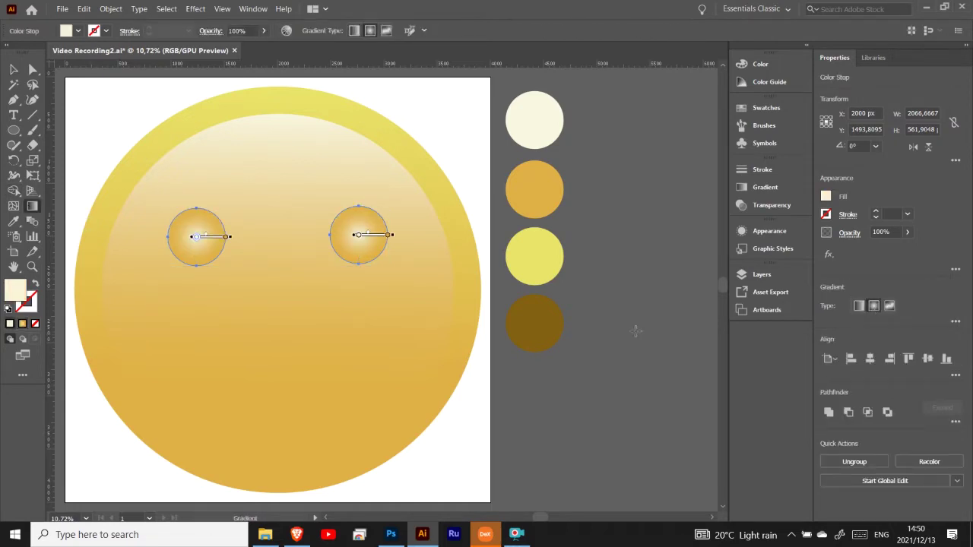
{"action": "double_click", "coordinate": [387, 237]}
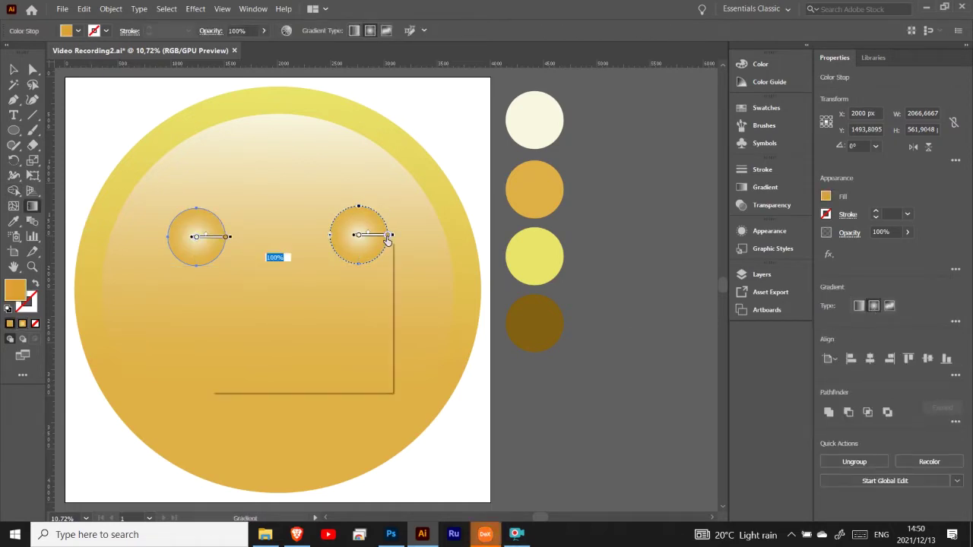
{"action": "left_click", "coordinate": [226, 317]}
{"action": "left_click", "coordinate": [529, 329]}
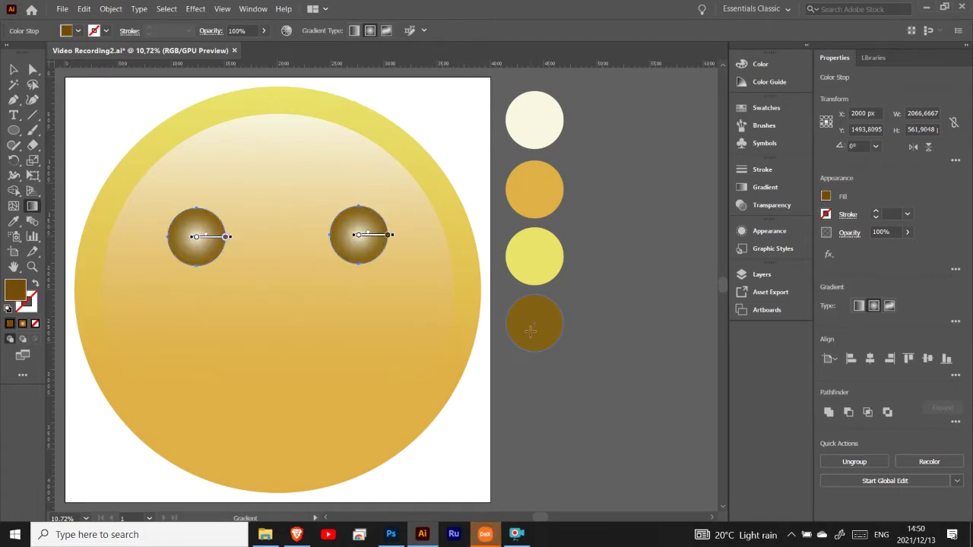
- Set the eyes' inner gradient stop to the orange swatch colour
{"action": "left_click", "coordinate": [358, 236]}
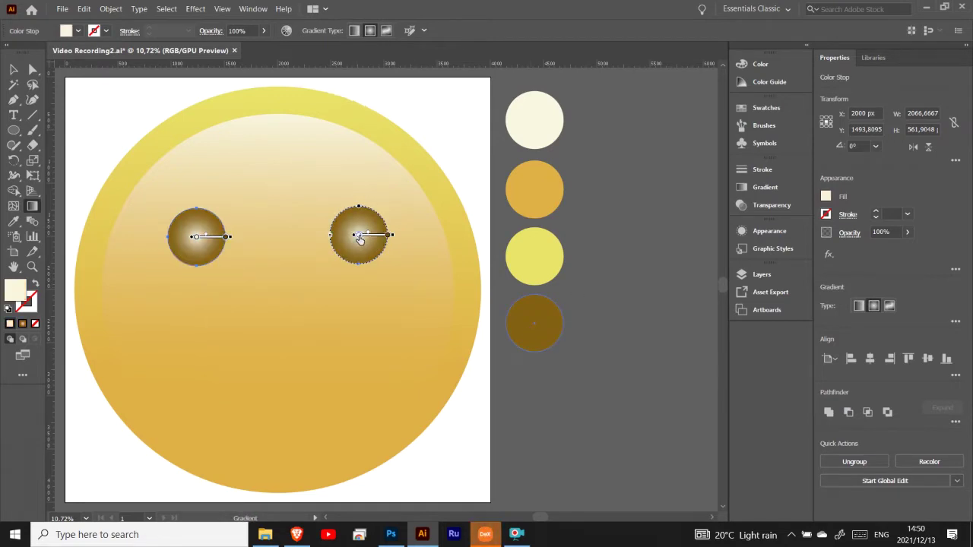
{"action": "double_click", "coordinate": [359, 238]}
{"action": "left_click", "coordinate": [199, 323]}
{"action": "left_click", "coordinate": [546, 195]}
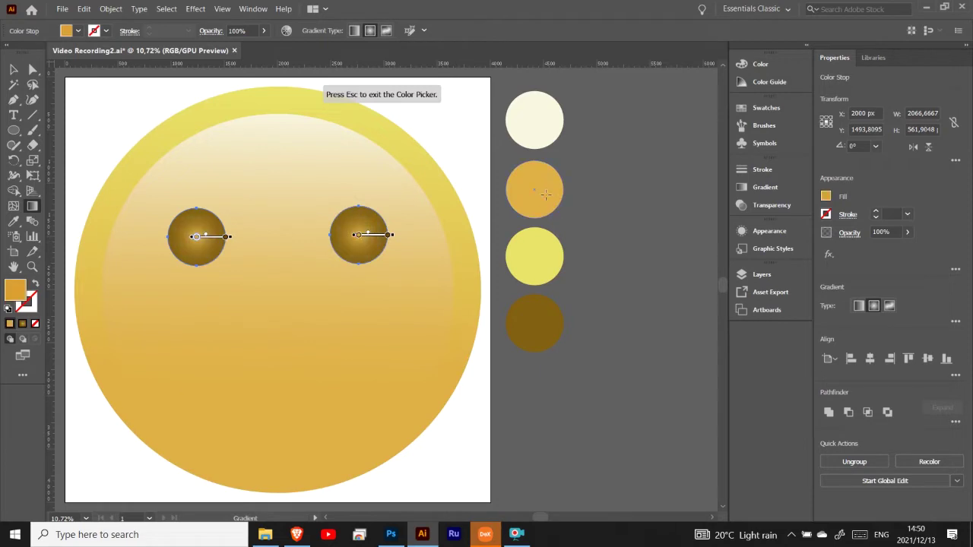
{"action": "key", "text": "Escape"}
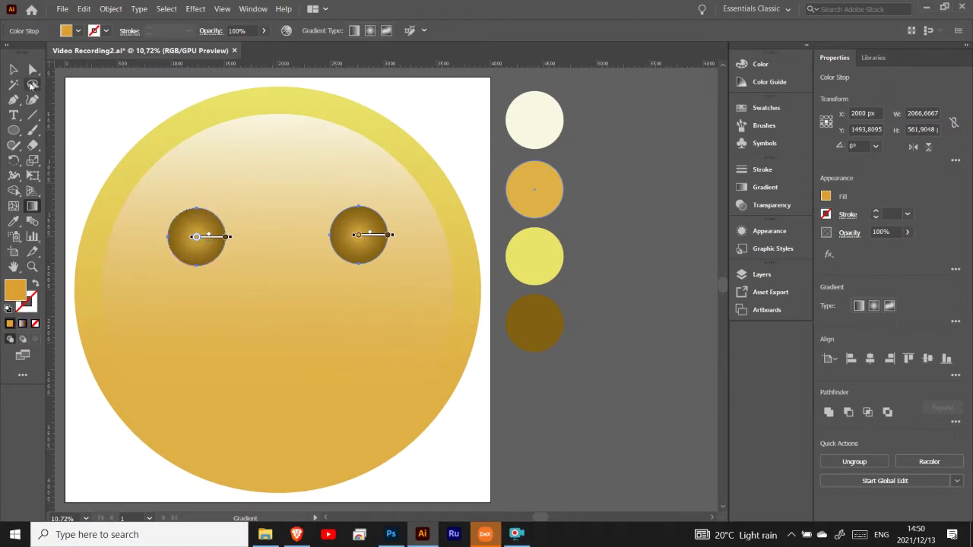
- Reselect the eye group and lock it in place
{"action": "key", "text": "v"}
{"action": "left_click", "coordinate": [630, 212]}
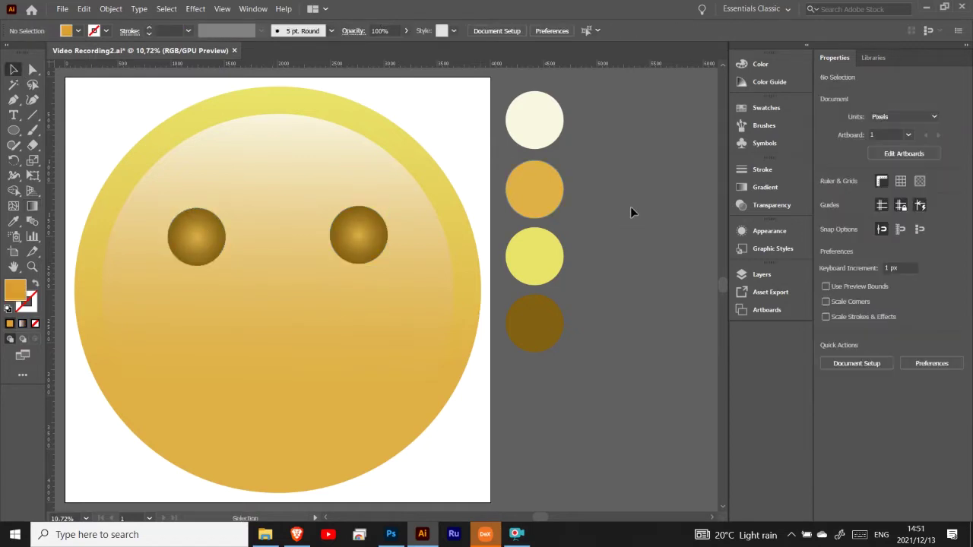
{"action": "left_click", "coordinate": [373, 246]}
{"action": "left_click", "coordinate": [196, 243], "text": "shift"}
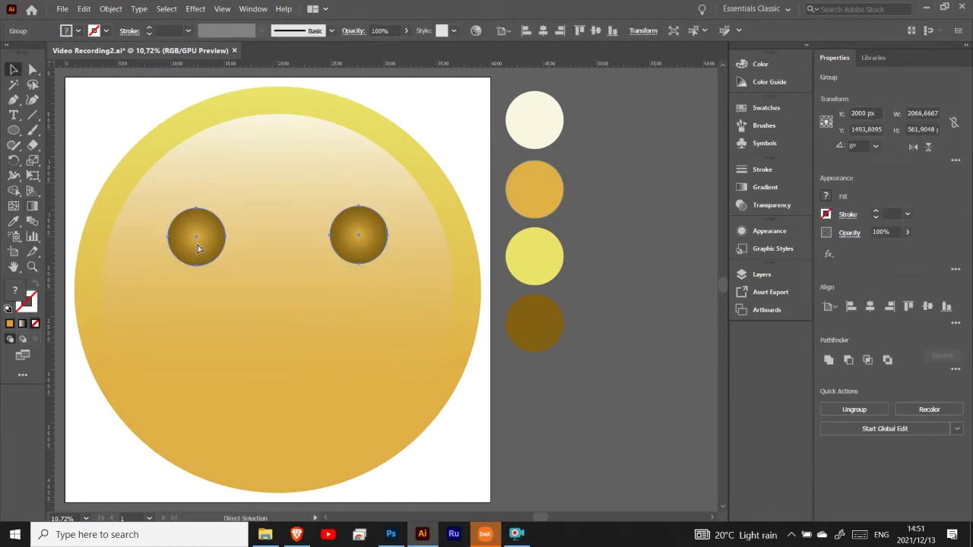
{"action": "left_click", "coordinate": [111, 8]}
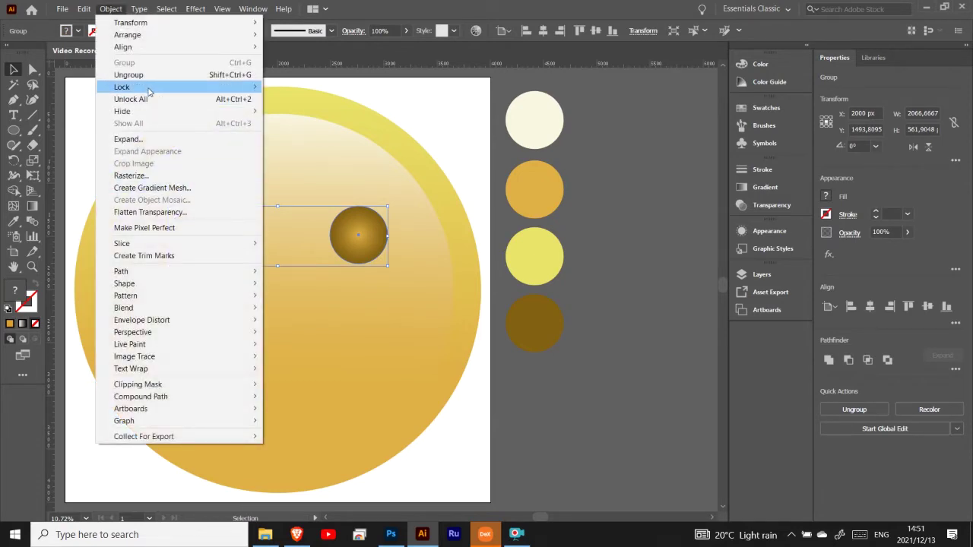
{"action": "mouse_move", "coordinate": [122, 87]}
{"action": "left_click", "coordinate": [281, 87]}
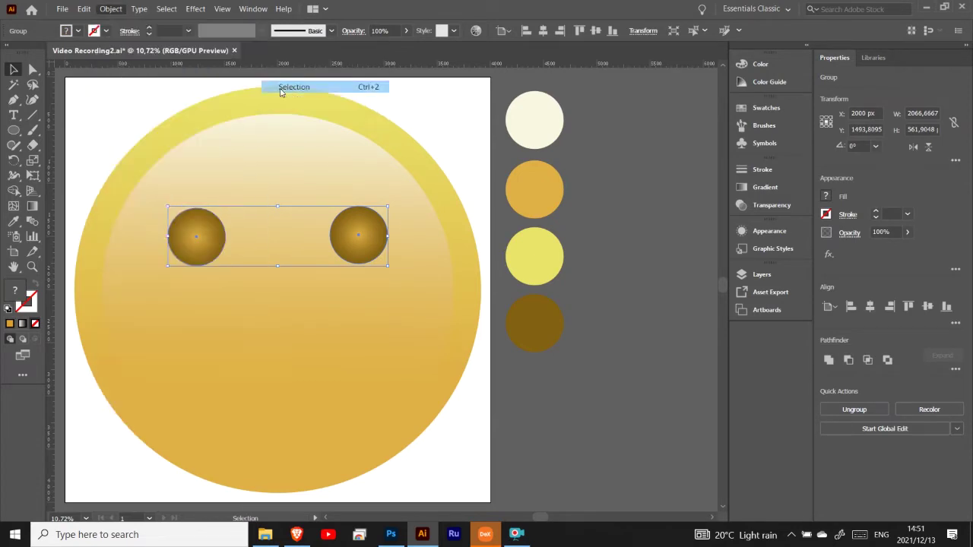
{"action": "left_click_drag", "start_coordinate": [14, 130], "coordinate": [67, 159]}
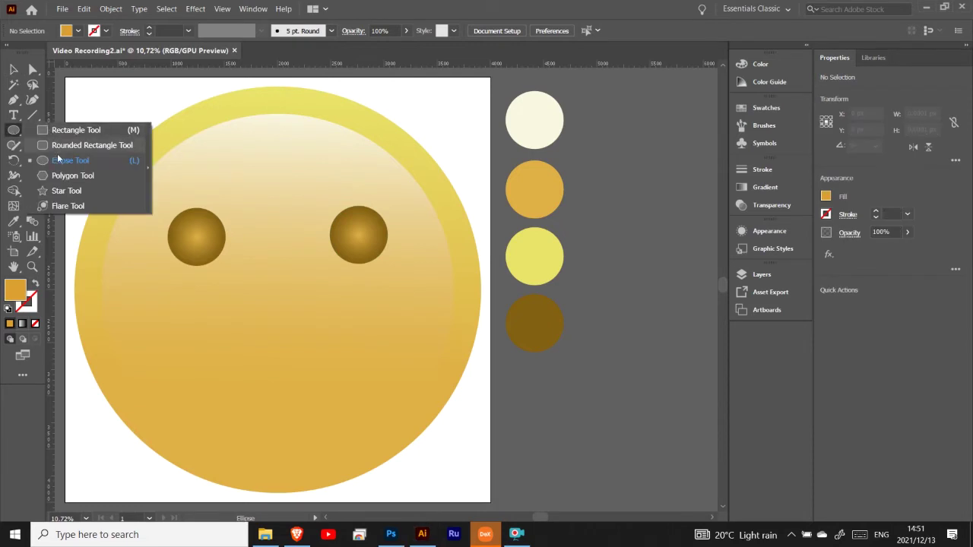
- Draw a small cream circle and place it near the top of the right eye
{"action": "left_click_drag", "start_coordinate": [320, 320], "coordinate": [337, 335]}
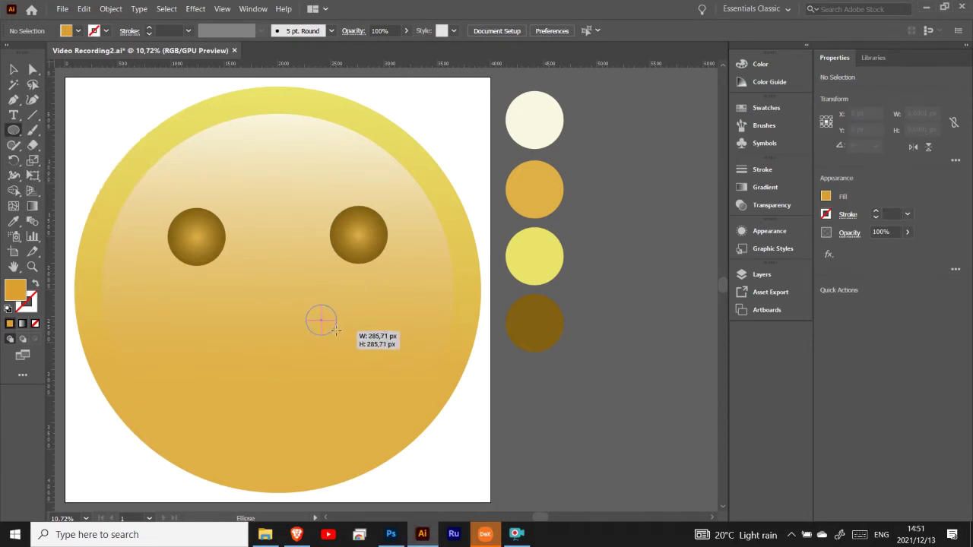
{"action": "left_click", "coordinate": [14, 220]}
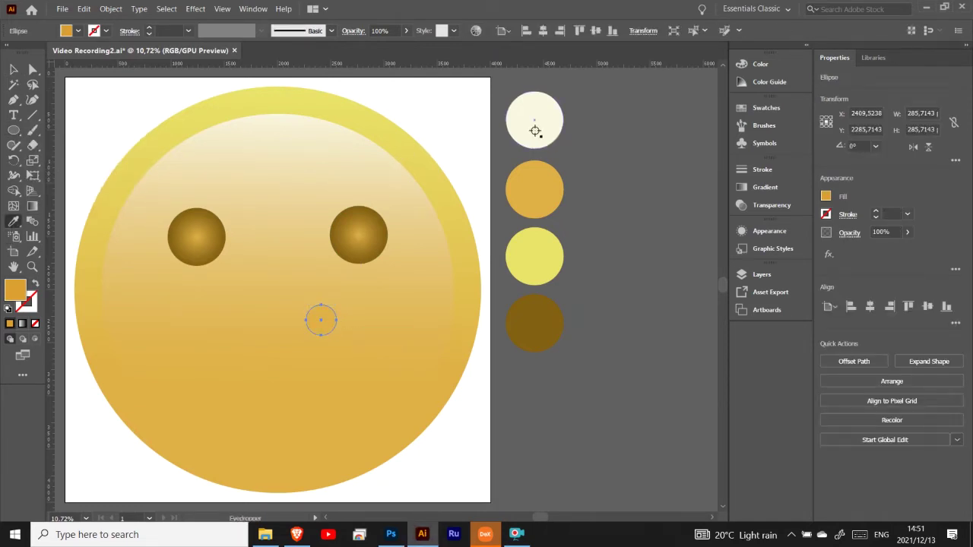
{"action": "left_click", "coordinate": [535, 120]}
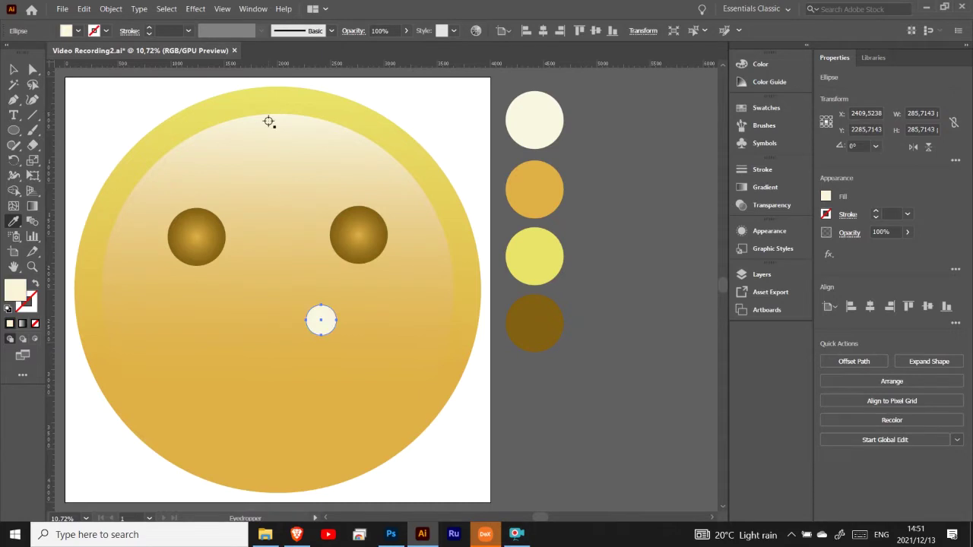
{"action": "key", "text": "v"}
{"action": "mouse_move", "coordinate": [321, 321]}
{"action": "left_mouse_down"}
{"action": "mouse_move", "coordinate": [365, 232]}
{"action": "mouse_move", "coordinate": [377, 241]}
{"action": "mouse_move", "coordinate": [366, 226]}
{"action": "left_mouse_up"}
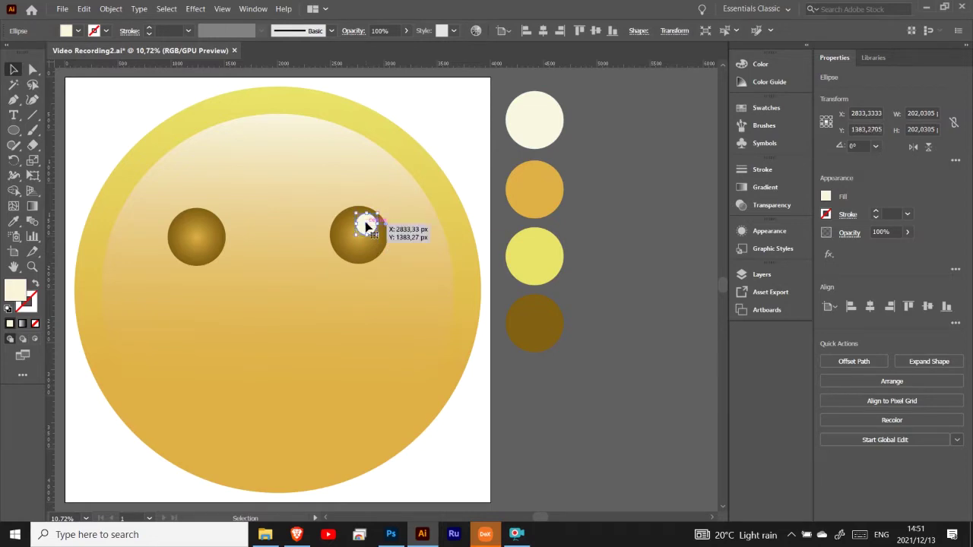
{"action": "left_click_drag", "start_coordinate": [366, 226], "coordinate": [358, 220]}
{"action": "left_click", "coordinate": [404, 223]}
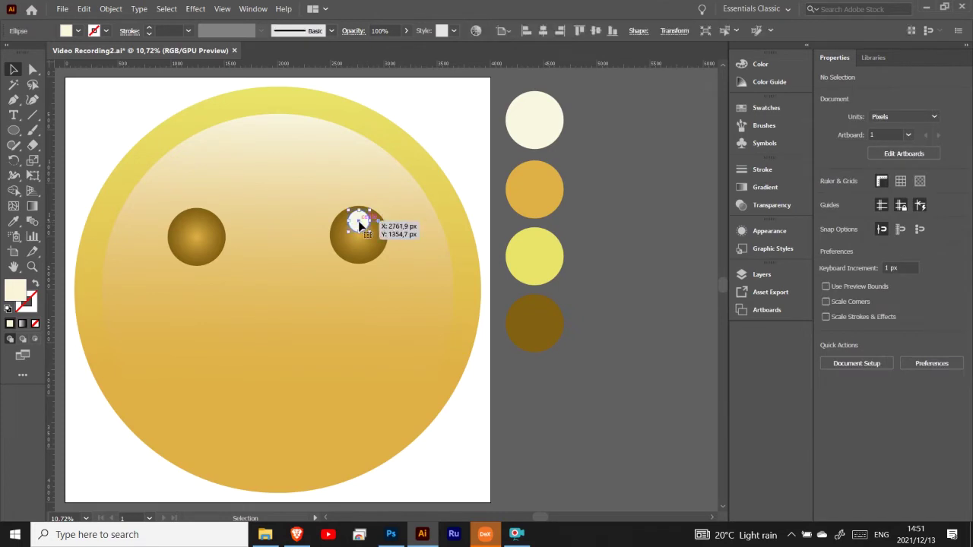
- Lower the highlight to 49% opacity and duplicate it onto the left eye
{"action": "left_click", "coordinate": [406, 30]}
{"action": "left_click_drag", "start_coordinate": [405, 47], "coordinate": [389, 46]}
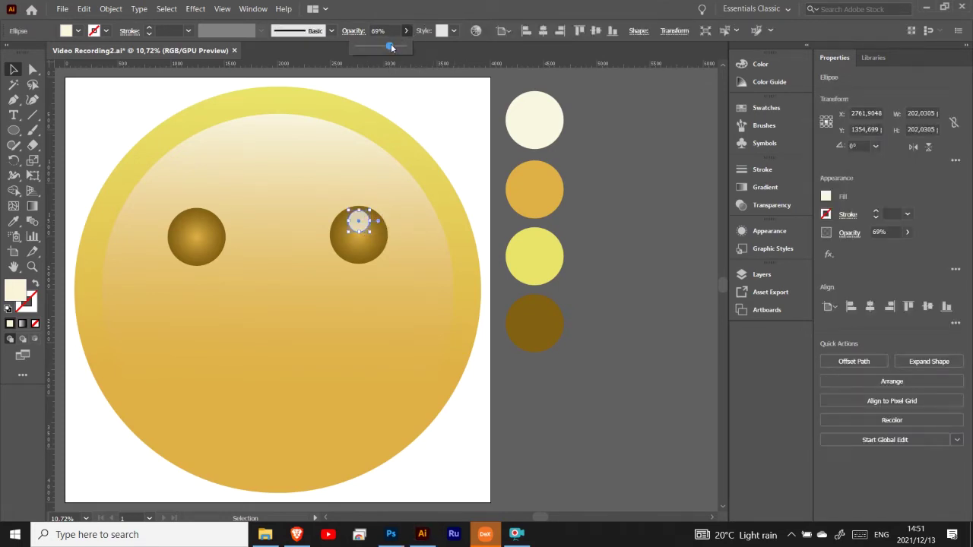
{"action": "left_click_drag", "start_coordinate": [391, 46], "coordinate": [379, 47]}
{"action": "left_click", "coordinate": [408, 104]}
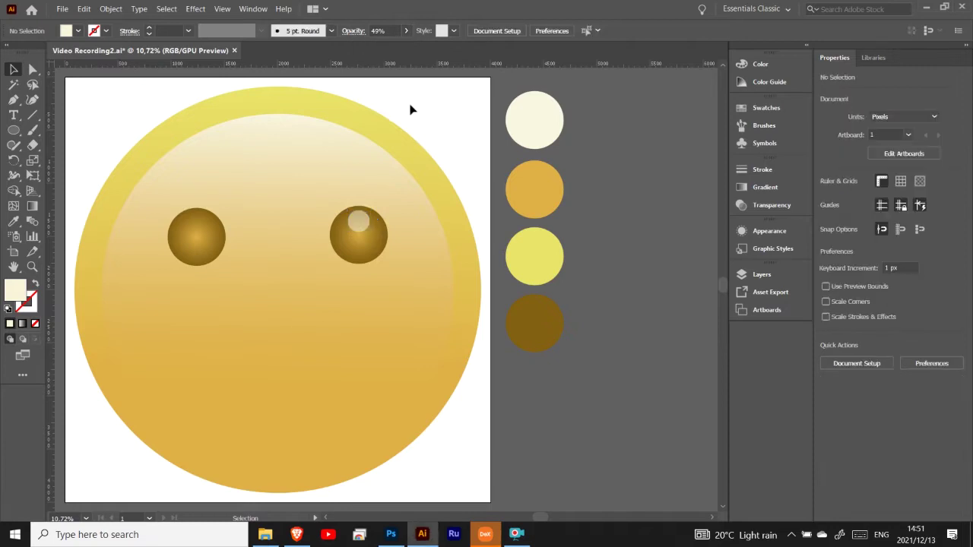
{"action": "left_click", "coordinate": [359, 220]}
{"action": "mouse_move", "coordinate": [359, 220]}
{"action": "left_mouse_down"}
{"action": "mouse_move", "coordinate": [267, 230]}
{"action": "mouse_move", "coordinate": [197, 223]}
{"action": "left_mouse_up"}
{"action": "key", "text": "ctrl+shift+a"}
{"action": "right_click", "coordinate": [289, 103]}
- Change the outer face gradient's top stop to bright yellow F4DB4A
{"action": "left_click", "coordinate": [399, 104]}
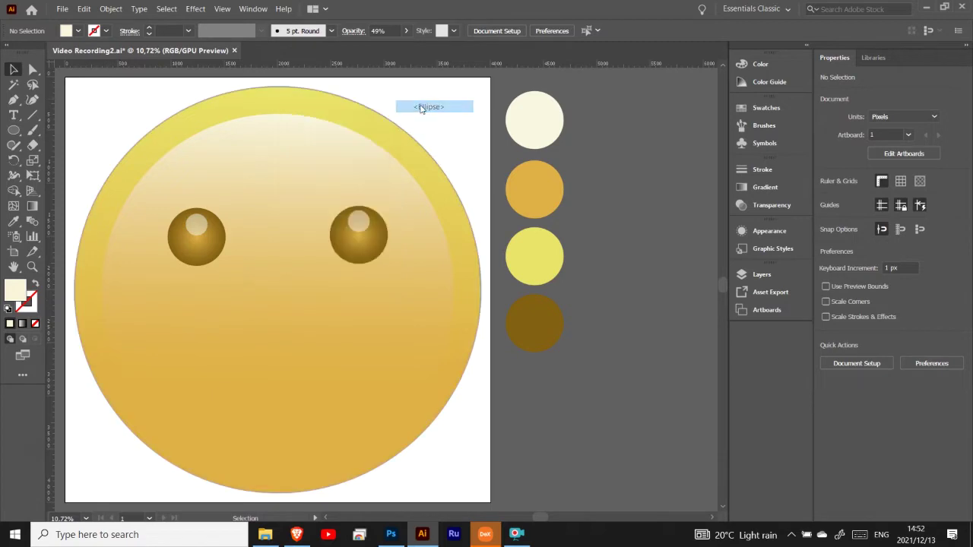
{"action": "double_click", "coordinate": [13, 291]}
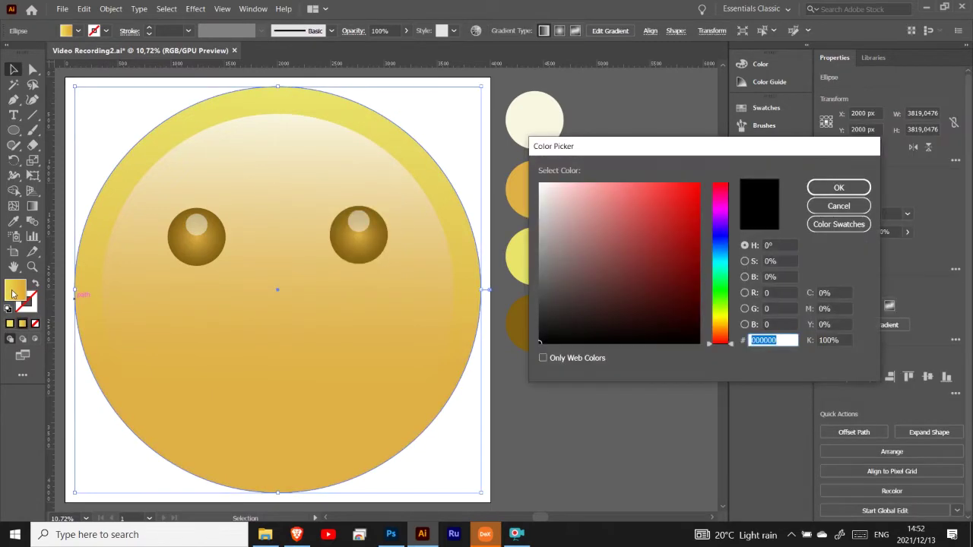
{"action": "left_click", "coordinate": [838, 205]}
{"action": "left_click", "coordinate": [33, 206]}
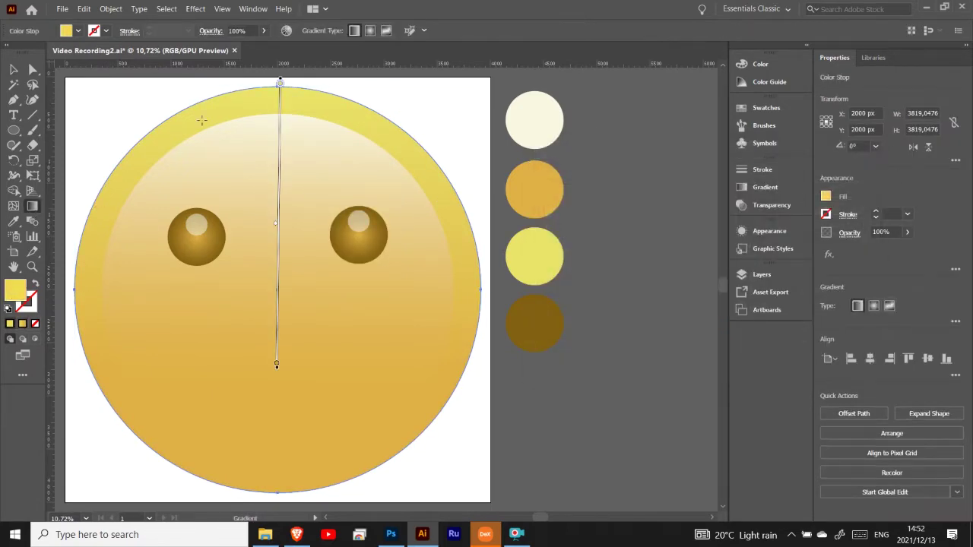
{"action": "double_click", "coordinate": [280, 84]}
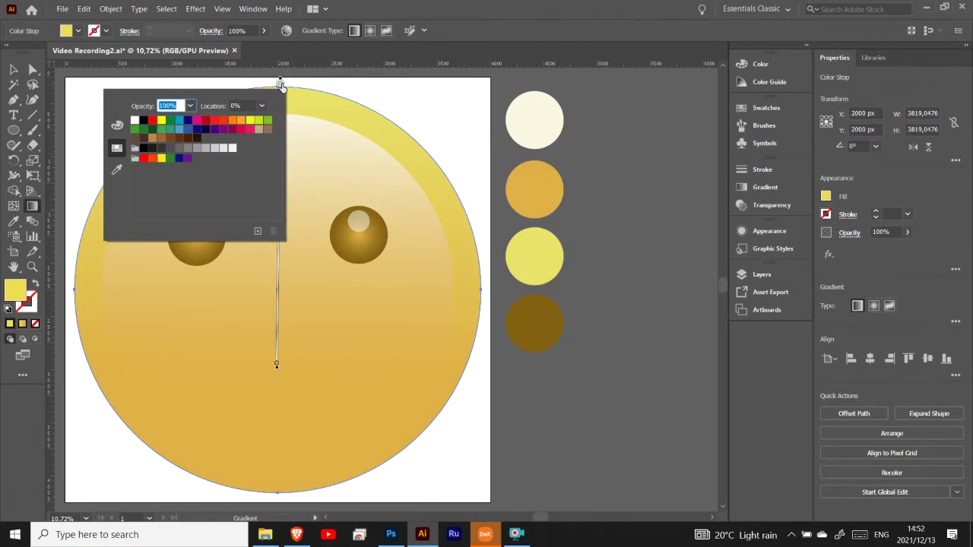
{"action": "double_click", "coordinate": [17, 290]}
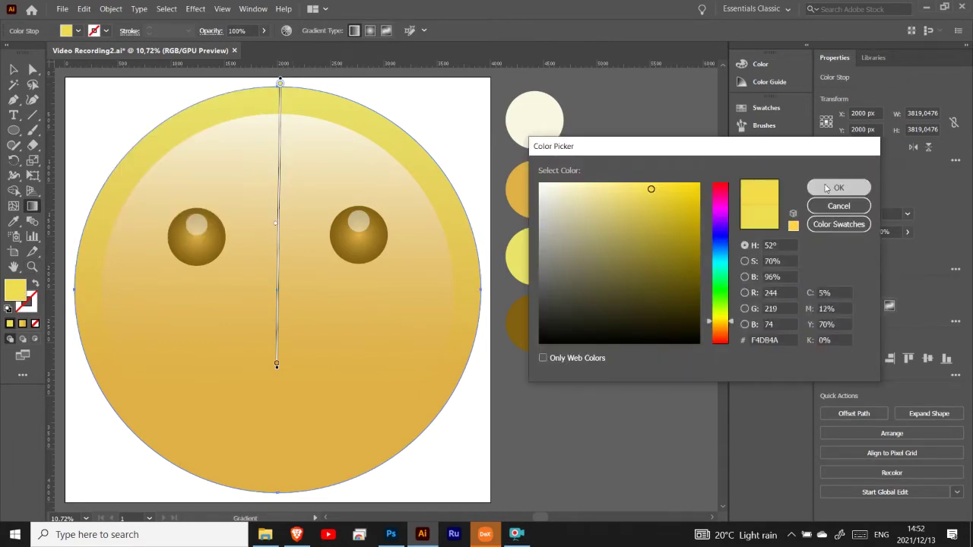
{"action": "left_click", "coordinate": [838, 187]}
{"action": "key", "text": "v"}
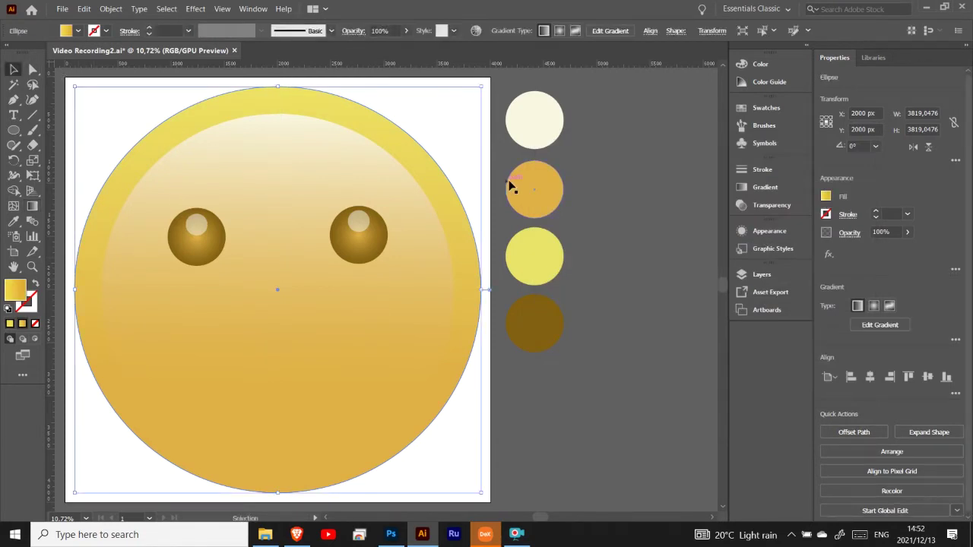
{"action": "left_click", "coordinate": [629, 172]}
{"action": "left_click", "coordinate": [316, 102]}
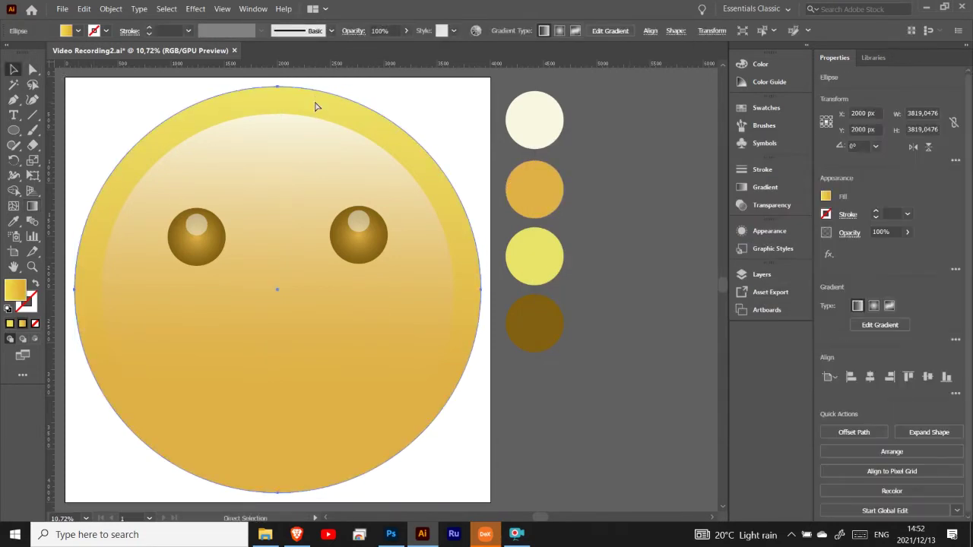
{"action": "key", "text": "ctrl+shift+a"}
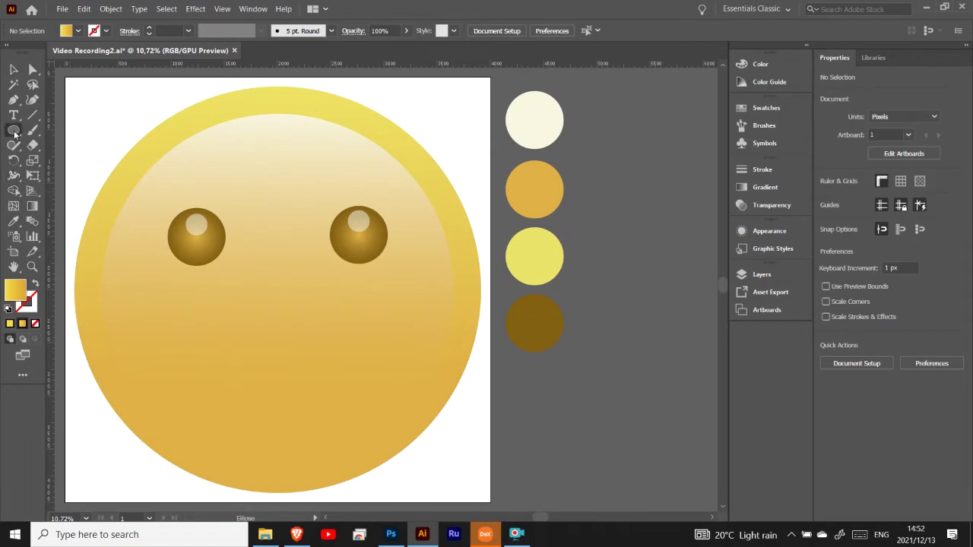
- Draw a horizontally centred mouth rectangle across the lower face, filled darker orange
{"action": "left_click_drag", "start_coordinate": [14, 129], "coordinate": [68, 130]}
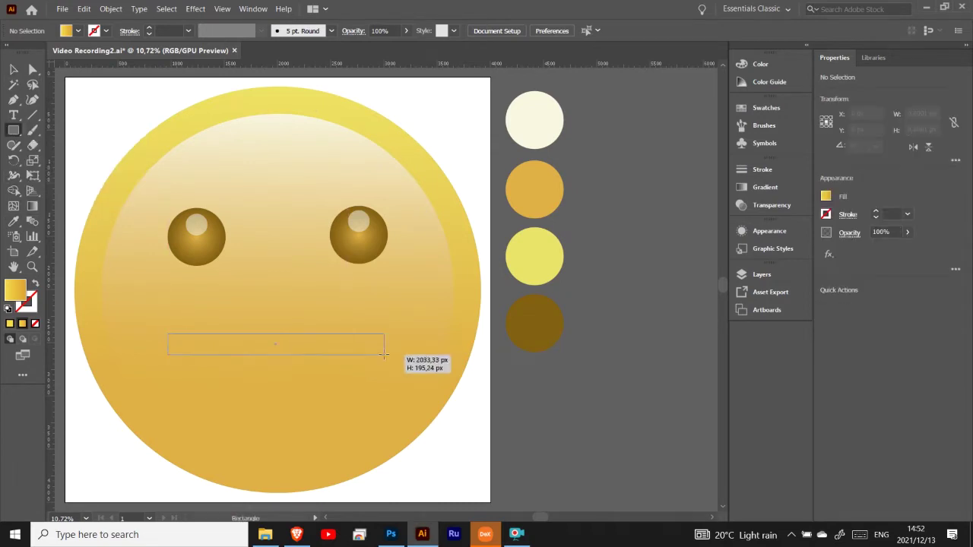
{"action": "left_click_drag", "start_coordinate": [168, 333], "coordinate": [408, 367]}
{"action": "left_click", "coordinate": [870, 376]}
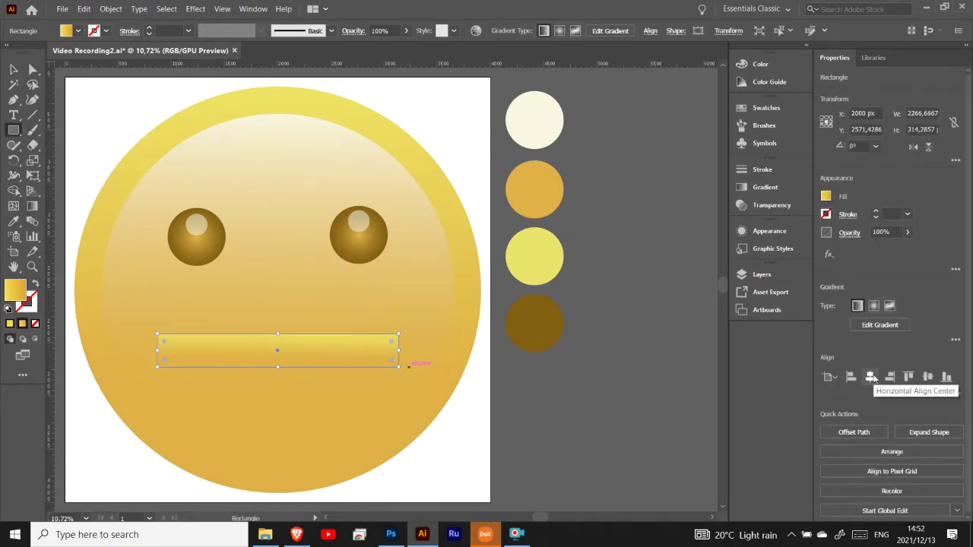
{"action": "left_click", "coordinate": [13, 220]}
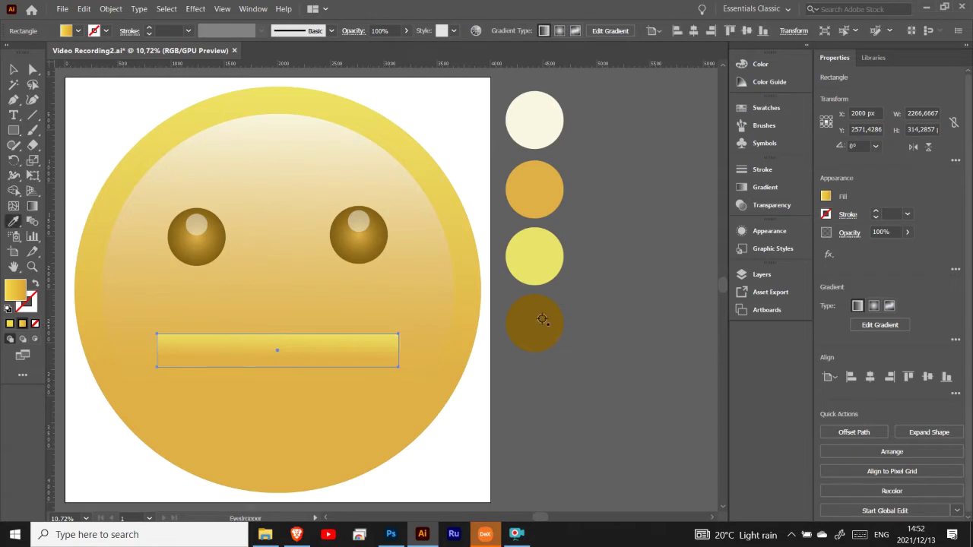
{"action": "left_click", "coordinate": [542, 320]}
{"action": "left_click", "coordinate": [532, 190]}
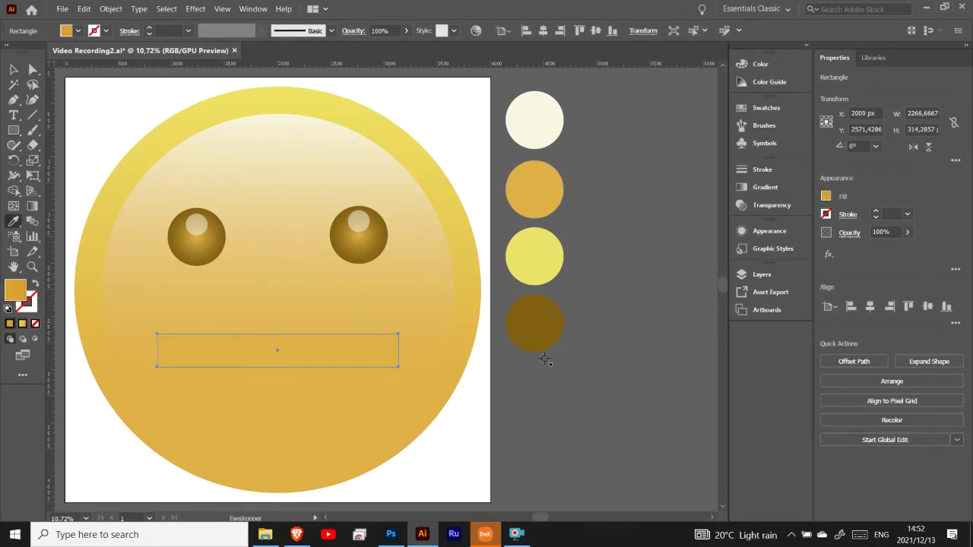
{"action": "double_click", "coordinate": [17, 291]}
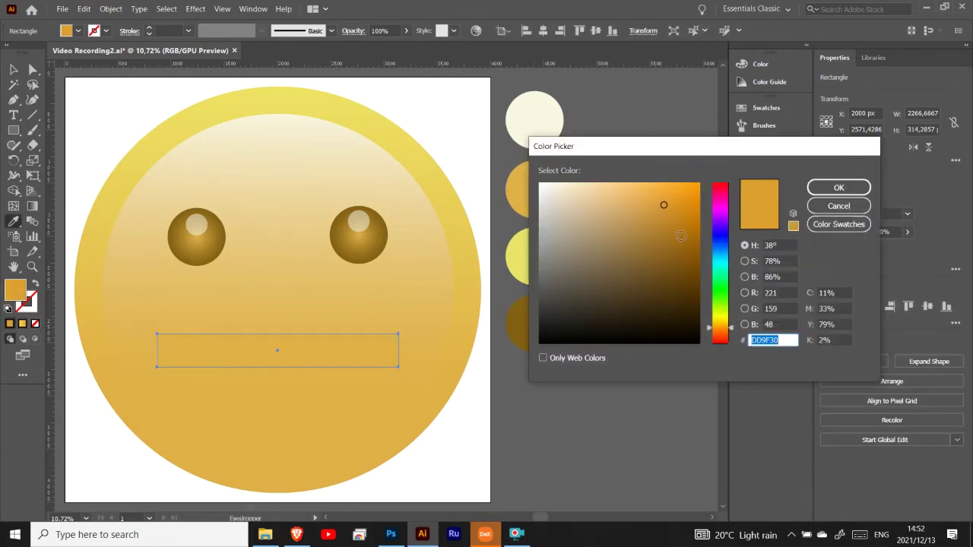
{"action": "left_click", "coordinate": [667, 224]}
{"action": "left_click", "coordinate": [838, 188]}
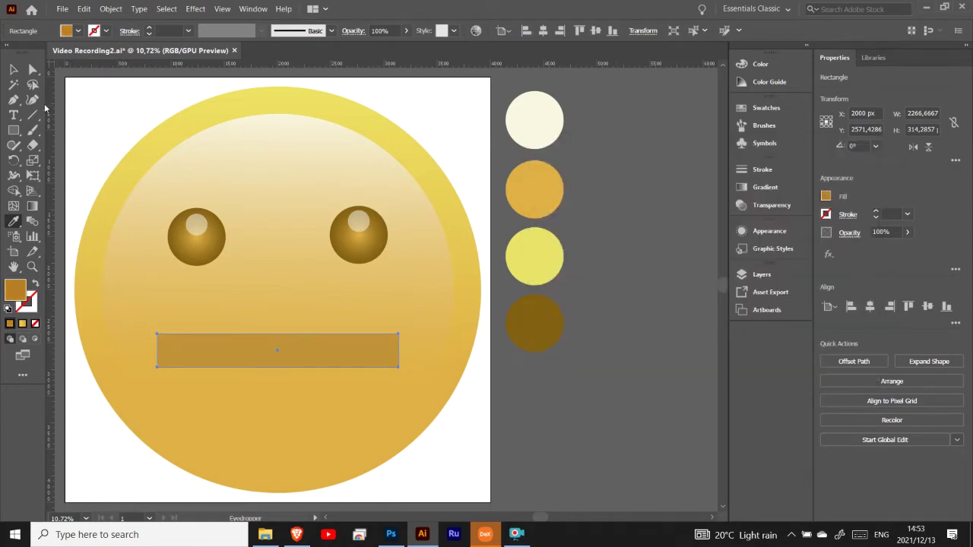
- Round the mouth rectangle's corners into a pill shape
{"action": "left_click", "coordinate": [14, 69]}
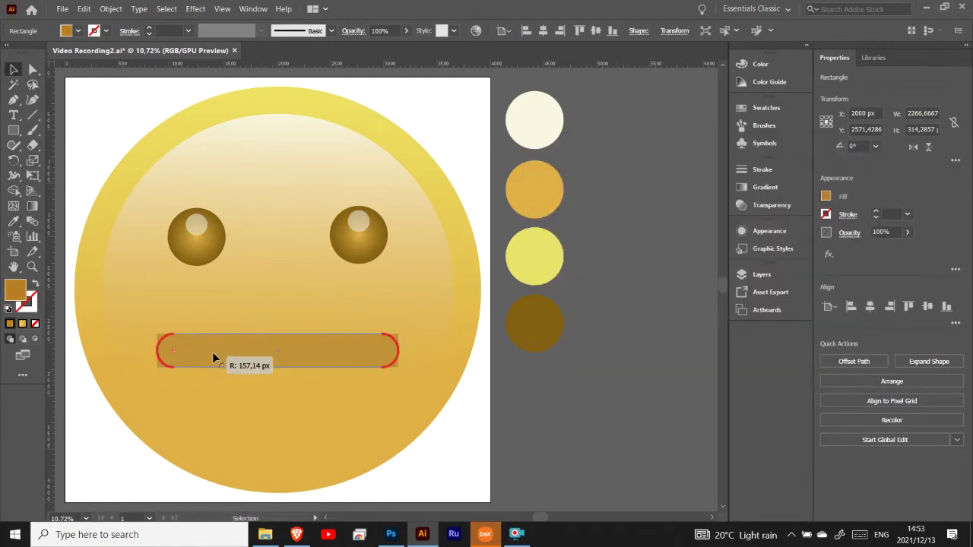
{"action": "left_click_drag", "start_coordinate": [164, 348], "coordinate": [279, 364]}
{"action": "left_click", "coordinate": [628, 246]}
{"action": "left_click", "coordinate": [607, 403]}
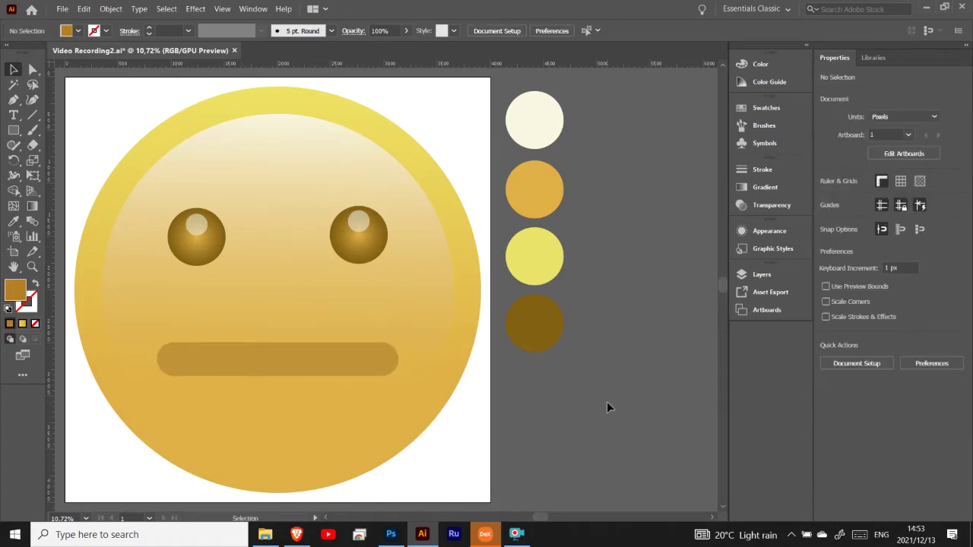
- Recolour the pill-shaped mouth with the dark brown swatch
{"action": "left_click", "coordinate": [342, 359]}
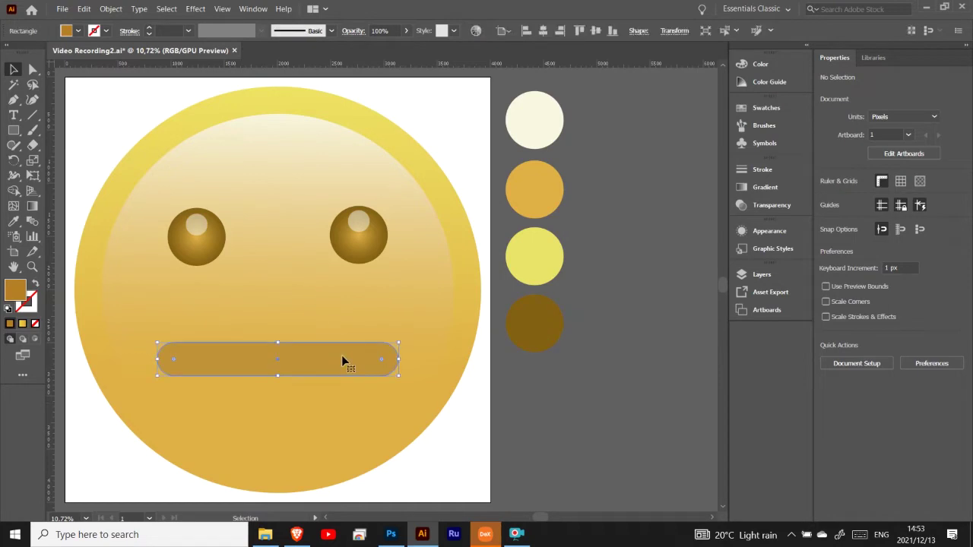
{"action": "double_click", "coordinate": [15, 288]}
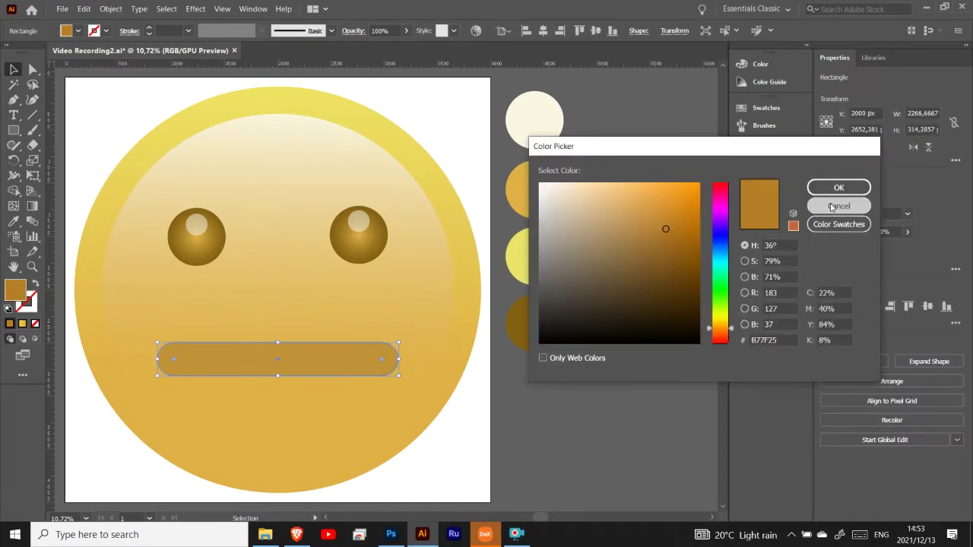
{"action": "left_click", "coordinate": [838, 206]}
{"action": "left_click", "coordinate": [14, 221]}
{"action": "left_click", "coordinate": [521, 316]}
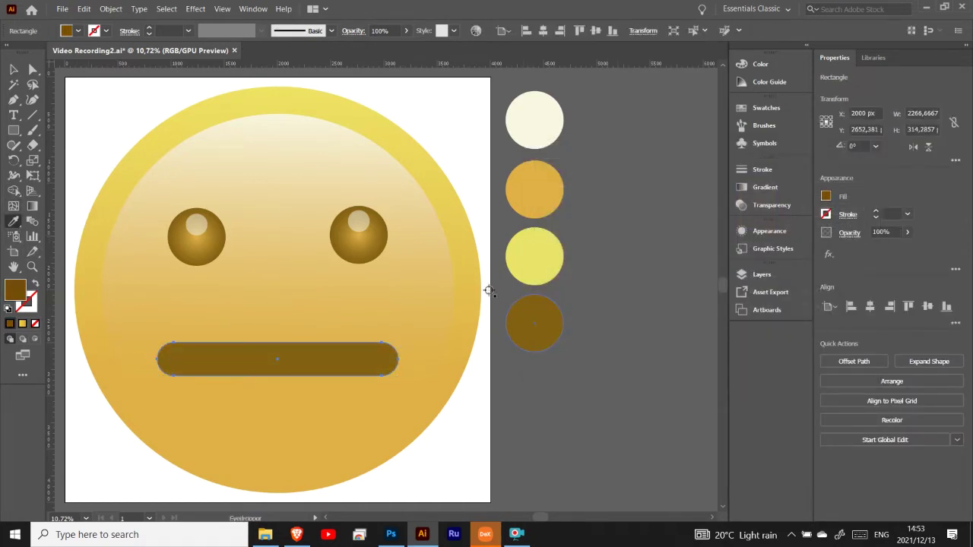
- Reselect the mouth and lock it in place
{"action": "key", "text": "v"}
{"action": "left_click", "coordinate": [522, 417]}
{"action": "left_click", "coordinate": [294, 365]}
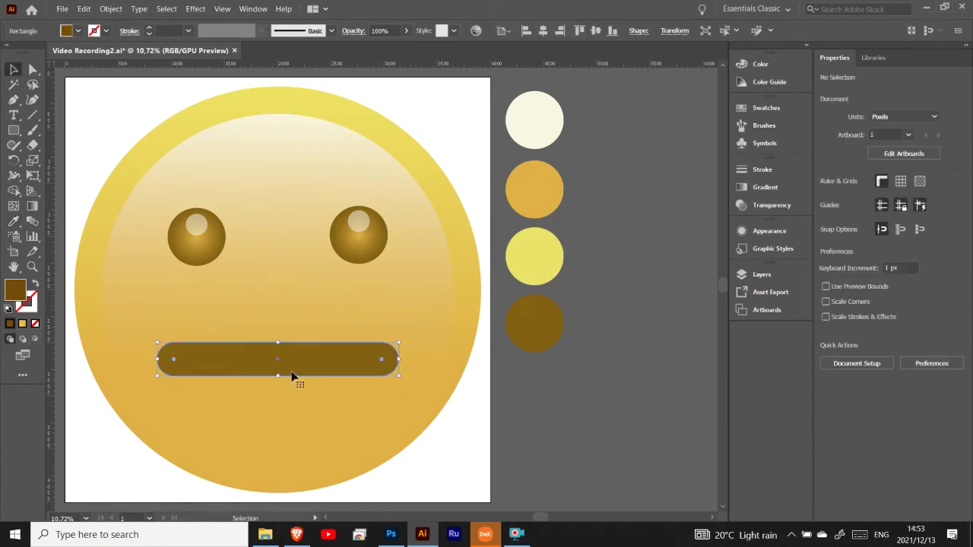
{"action": "left_click", "coordinate": [111, 8]}
{"action": "left_click", "coordinate": [304, 86]}
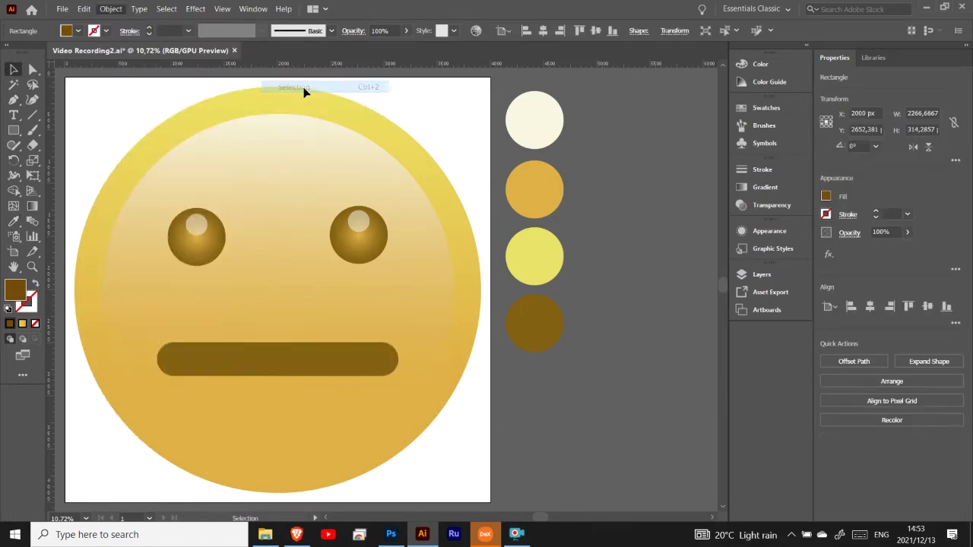
{"action": "left_click", "coordinate": [14, 130]}
- Sample the cream swatch and draw a tall rounded cream pill at the mouth's left end
{"action": "left_click", "coordinate": [45, 130]}
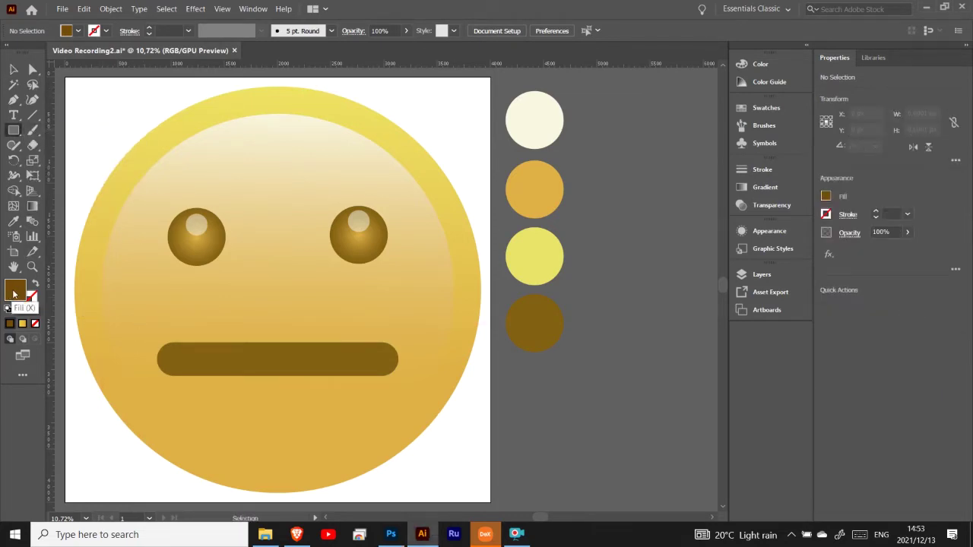
{"action": "left_click", "coordinate": [13, 221]}
{"action": "left_click", "coordinate": [545, 123]}
{"action": "left_click", "coordinate": [13, 130]}
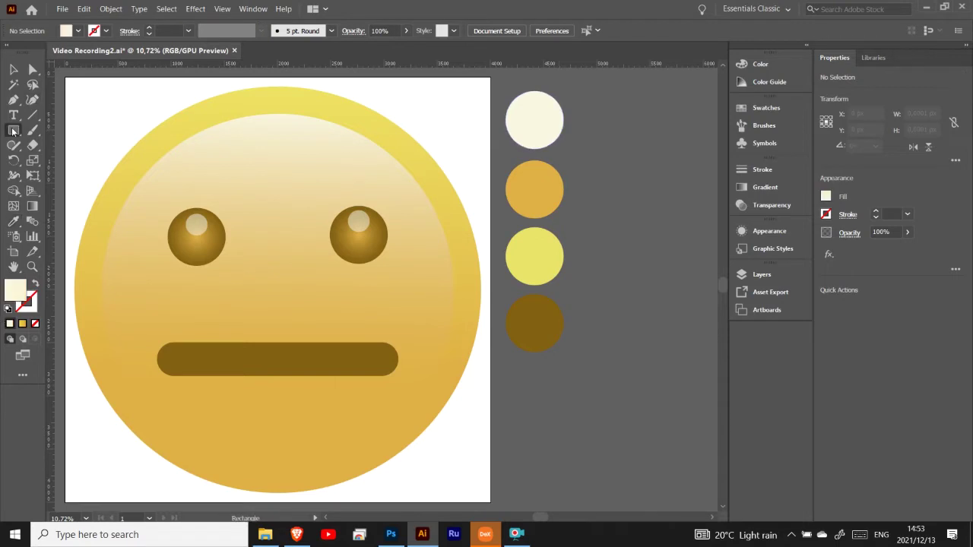
{"action": "left_click_drag", "start_coordinate": [156, 329], "coordinate": [186, 385]}
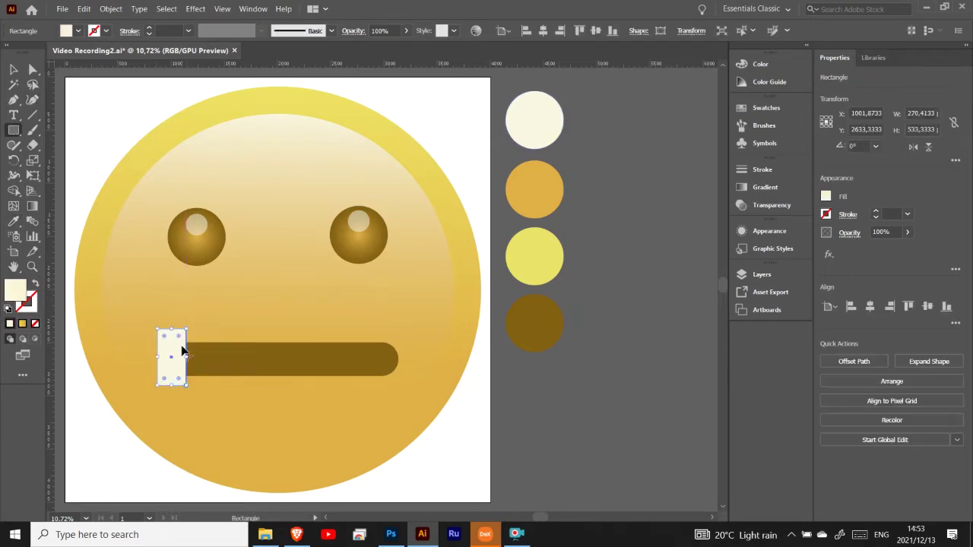
{"action": "mouse_move", "coordinate": [179, 339]}
{"action": "left_mouse_down"}
{"action": "mouse_move", "coordinate": [157, 394]}
{"action": "mouse_move", "coordinate": [201, 327]}
{"action": "left_mouse_up"}
{"action": "key", "text": "ctrl+z"}
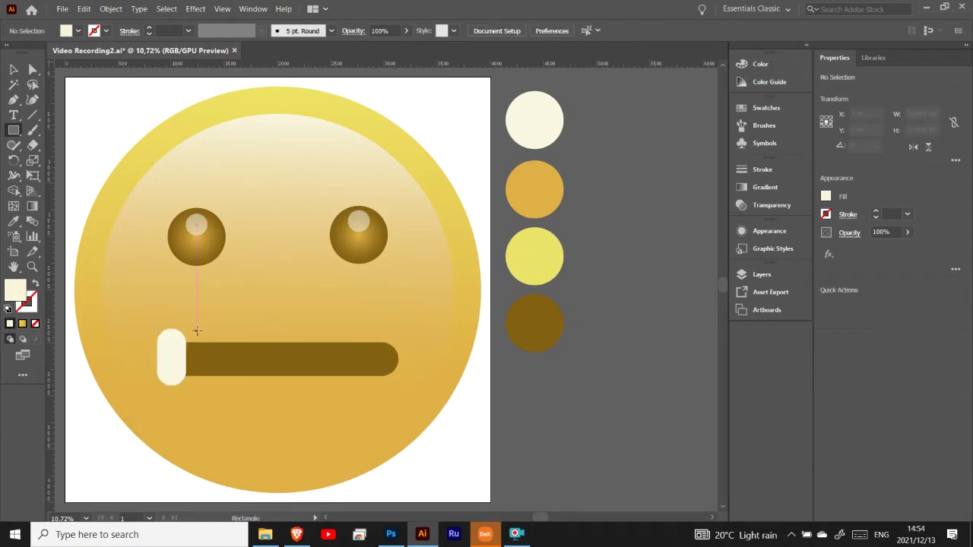
- Add small cream tooth rectangles along the top and bottom rows of the mouth
{"action": "mouse_move", "coordinate": [196, 332]}
{"action": "left_mouse_down"}
{"action": "mouse_move", "coordinate": [224, 376]}
{"action": "mouse_move", "coordinate": [243, 343]}
{"action": "mouse_move", "coordinate": [279, 342]}
{"action": "left_mouse_up"}
{"action": "left_click_drag", "start_coordinate": [258, 380], "coordinate": [263, 378]}
{"action": "mouse_move", "coordinate": [278, 343]}
{"action": "left_mouse_down"}
{"action": "mouse_move", "coordinate": [301, 374]}
{"action": "mouse_move", "coordinate": [321, 344]}
{"action": "mouse_move", "coordinate": [335, 373]}
{"action": "left_mouse_up"}
{"action": "left_click", "coordinate": [309, 420]}
- Draw a cream block at the bar's right end with a tall narrow rounded pill beside it
{"action": "key", "text": "ctrl+shift+a"}
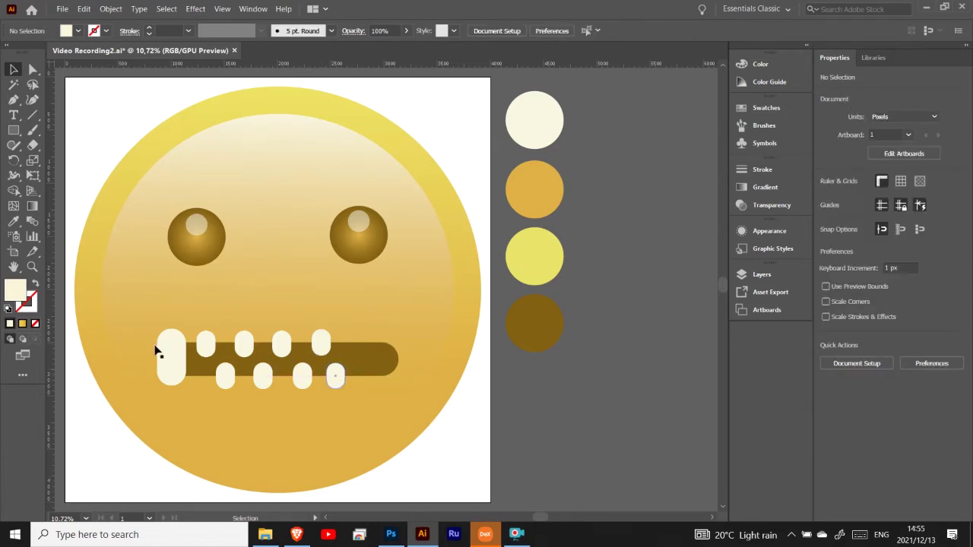
{"action": "key", "text": "m"}
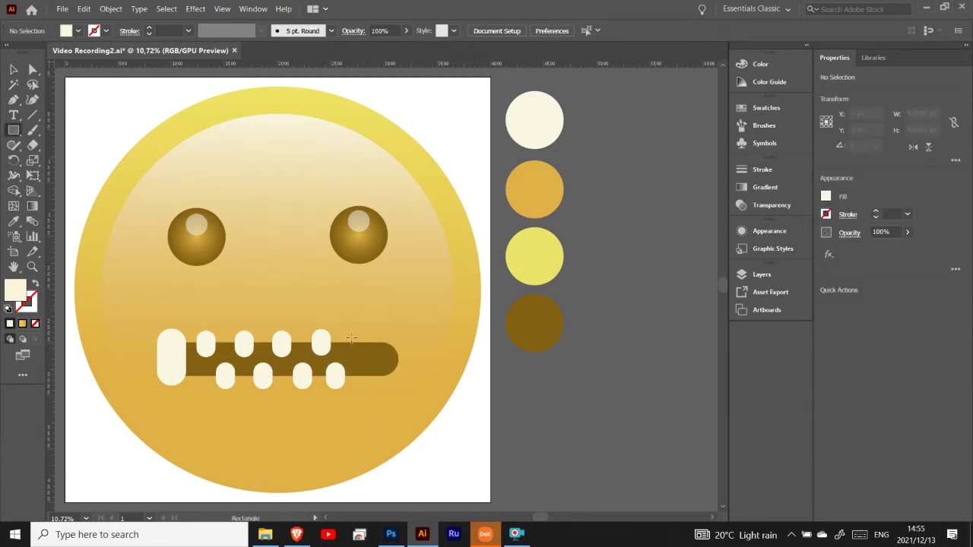
{"action": "left_click_drag", "start_coordinate": [352, 342], "coordinate": [420, 375]}
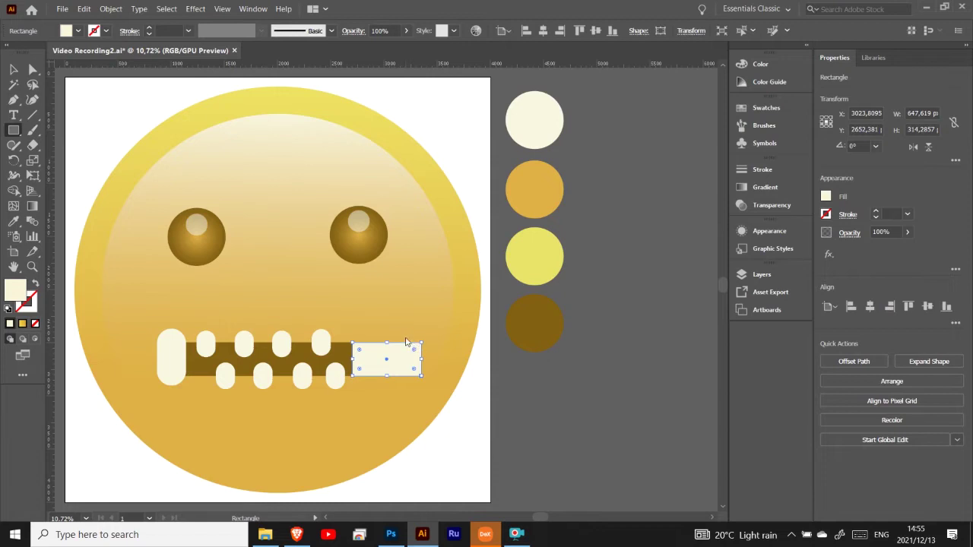
{"action": "left_click", "coordinate": [406, 342]}
{"action": "key", "text": "Escape"}
{"action": "left_click_drag", "start_coordinate": [398, 338], "coordinate": [422, 386]}
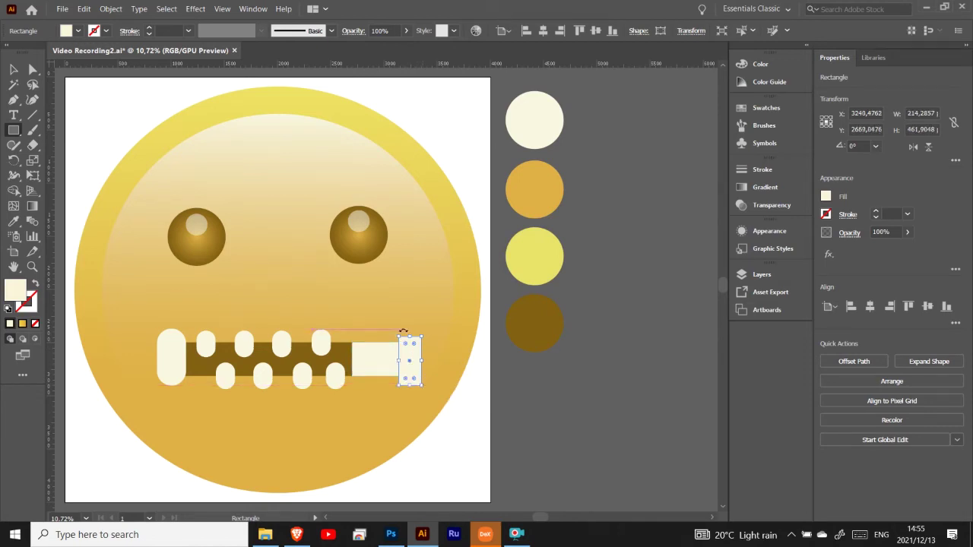
{"action": "left_click_drag", "start_coordinate": [405, 348], "coordinate": [365, 364]}
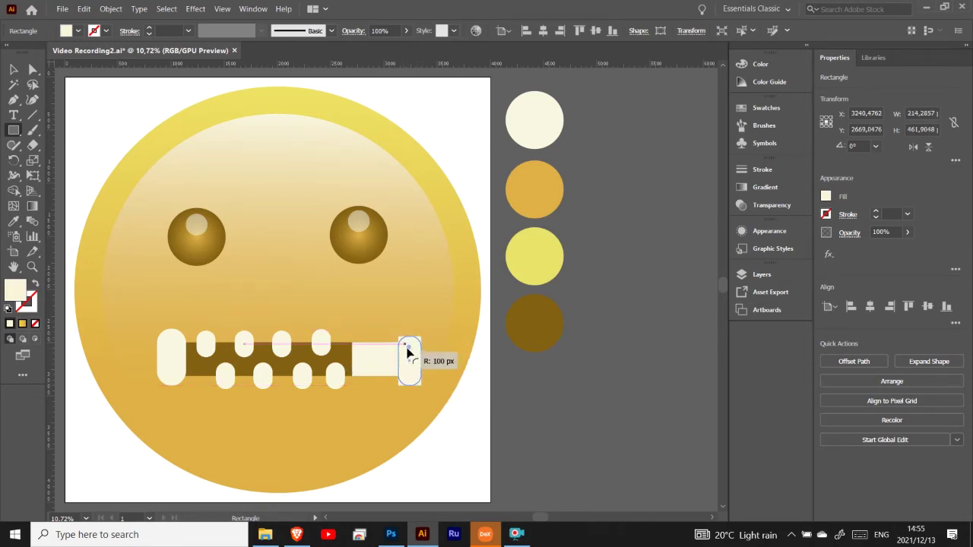
{"action": "left_click", "coordinate": [16, 69]}
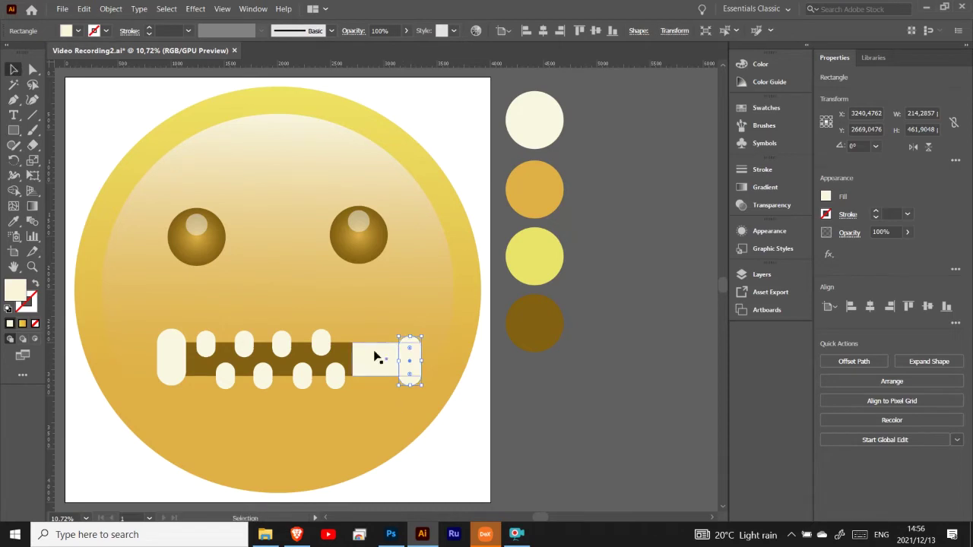
{"action": "left_click", "coordinate": [375, 356]}
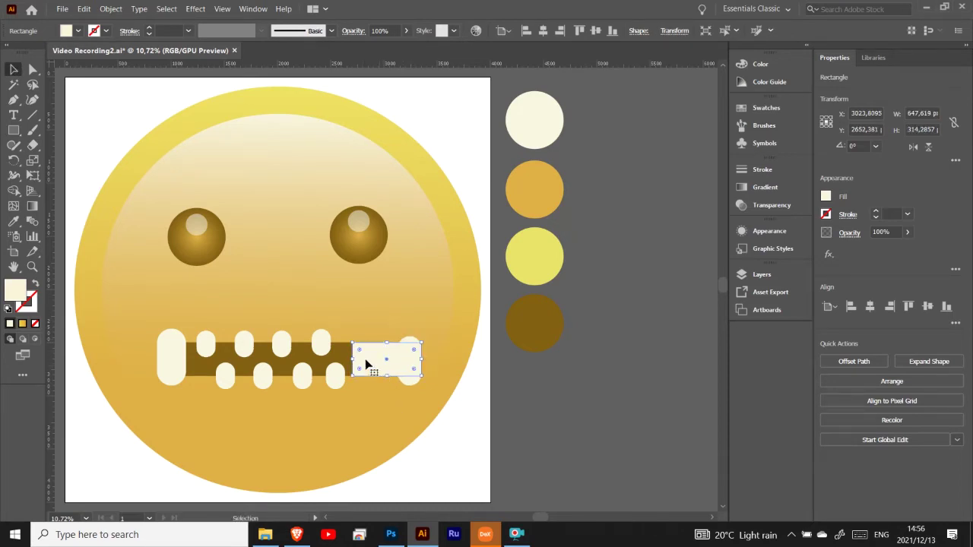
- Fully round the cream block's corners, then nudge the end pill up and enlarge it
{"action": "left_click_drag", "start_coordinate": [358, 369], "coordinate": [404, 374]}
{"action": "left_click", "coordinate": [476, 370]}
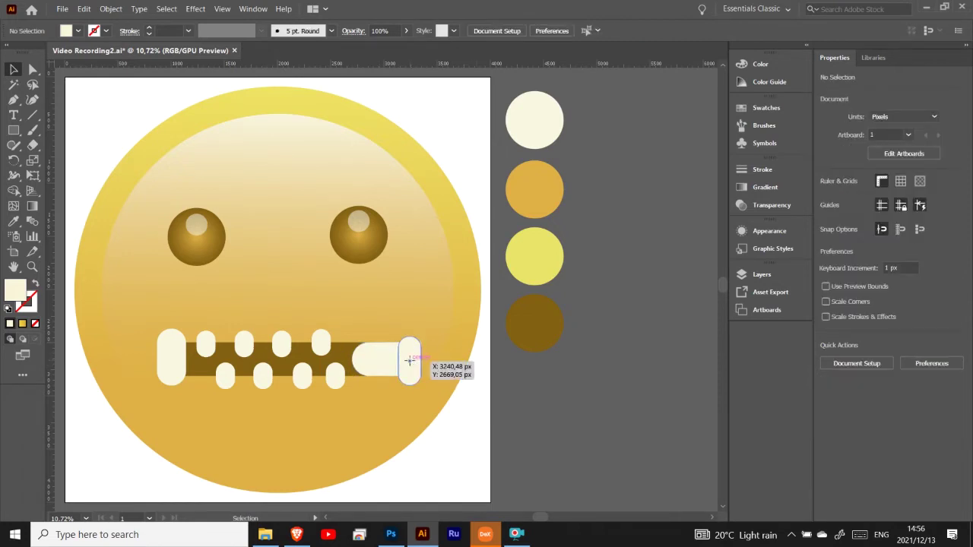
{"action": "left_click_drag", "start_coordinate": [411, 365], "coordinate": [413, 366]}
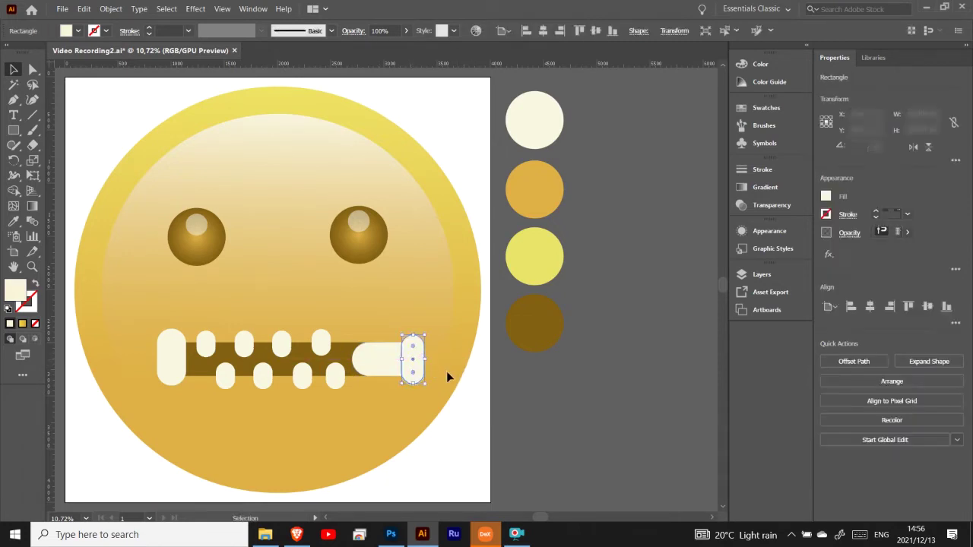
{"action": "left_click", "coordinate": [444, 350]}
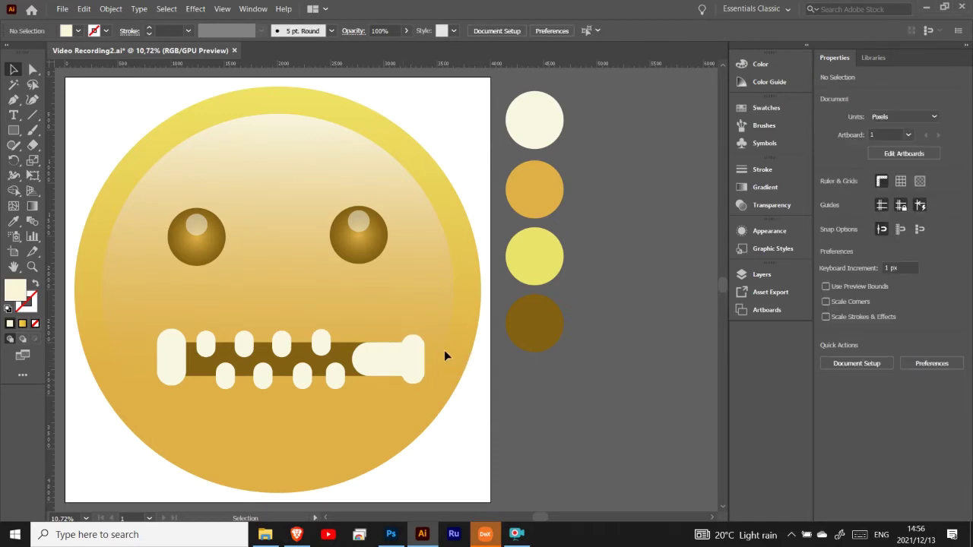
{"action": "left_click", "coordinate": [412, 358]}
{"action": "left_click_drag", "start_coordinate": [401, 358], "coordinate": [381, 395]}
- Merge both end shapes with Shape Builder and round the slider's upper inner corner
{"action": "left_click", "coordinate": [426, 354]}
{"action": "left_click", "coordinate": [13, 190]}
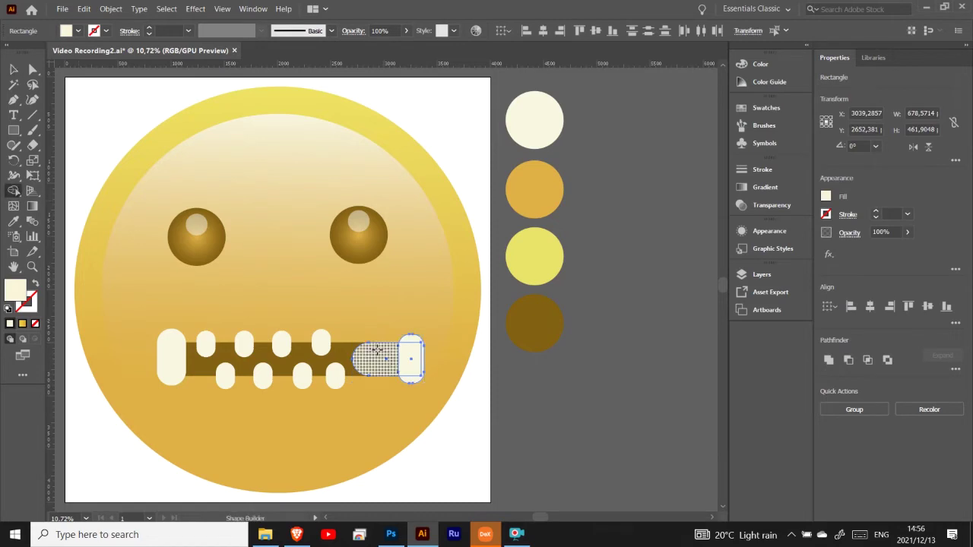
{"action": "left_click_drag", "start_coordinate": [391, 358], "coordinate": [413, 352]}
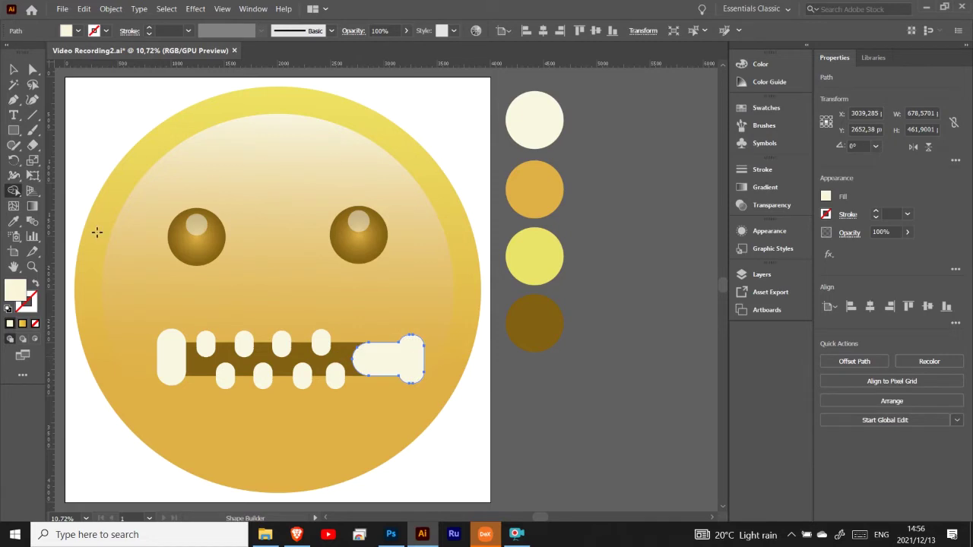
{"action": "left_click", "coordinate": [14, 70]}
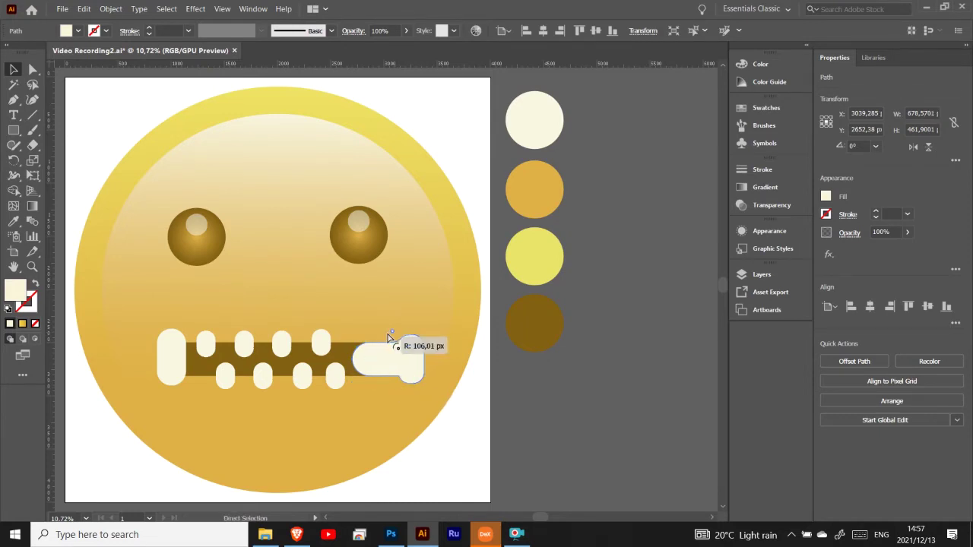
{"action": "key", "text": "v"}
{"action": "key", "text": "a"}
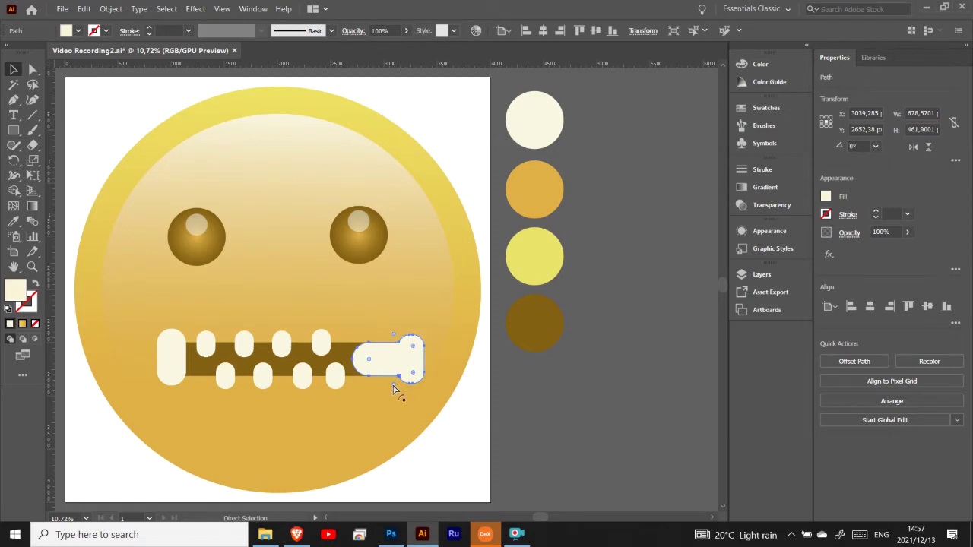
{"action": "left_click", "coordinate": [33, 69]}
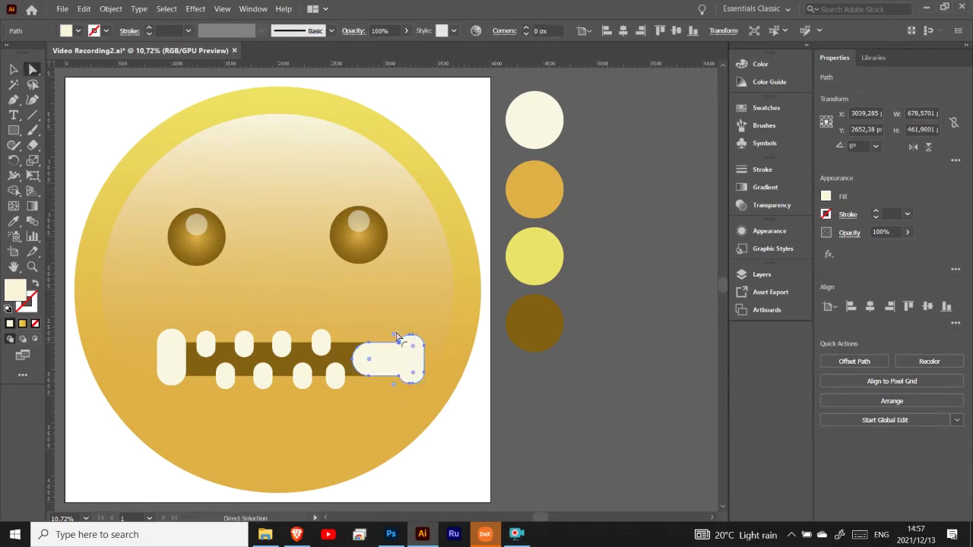
{"action": "left_click_drag", "start_coordinate": [401, 344], "coordinate": [392, 389]}
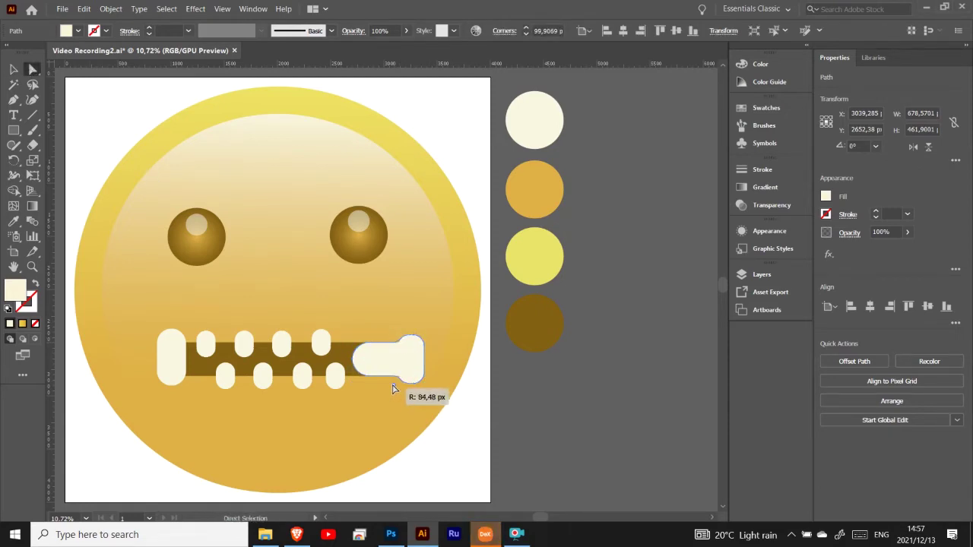
{"action": "left_click", "coordinate": [13, 69]}
{"action": "left_click", "coordinate": [503, 375]}
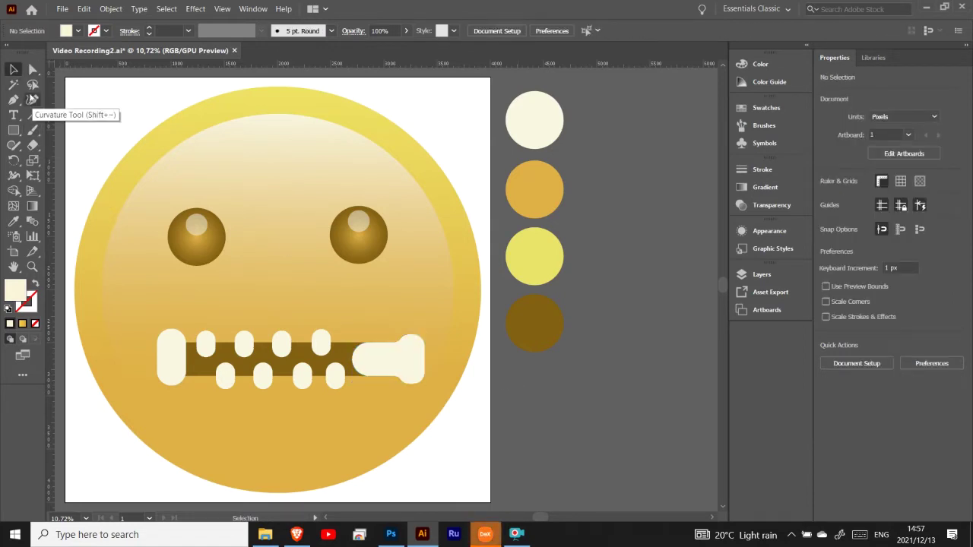
- Draw a small rectangle inset on the slider and give it a D6CDA5 darker-beige fill
{"action": "left_click", "coordinate": [13, 130]}
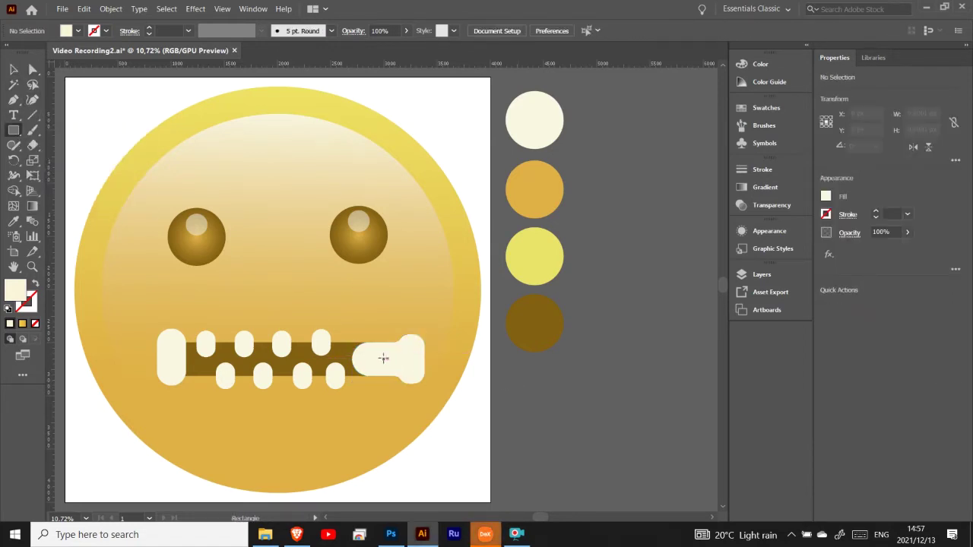
{"action": "mouse_move", "coordinate": [379, 356]}
{"action": "left_mouse_down"}
{"action": "mouse_move", "coordinate": [428, 370]}
{"action": "mouse_move", "coordinate": [394, 359]}
{"action": "left_mouse_up"}
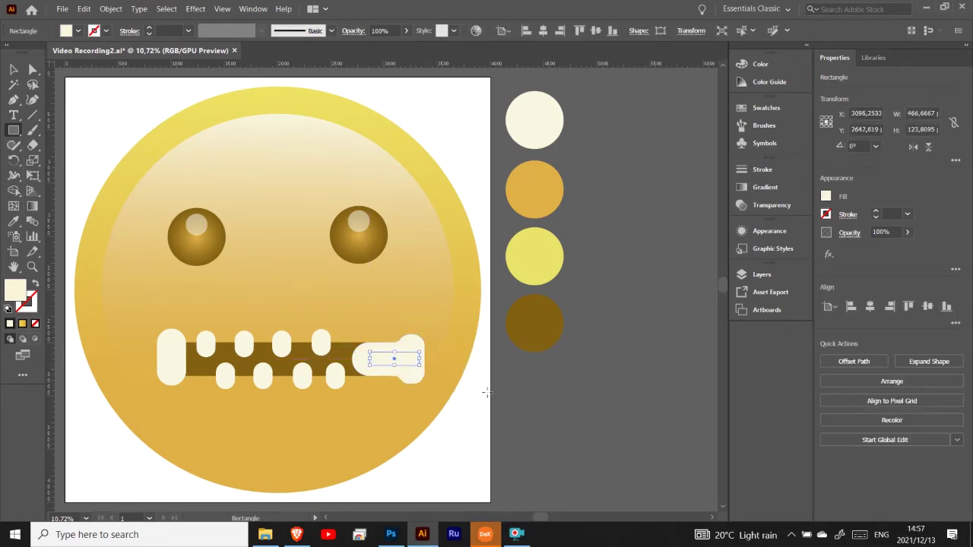
{"action": "double_click", "coordinate": [15, 289]}
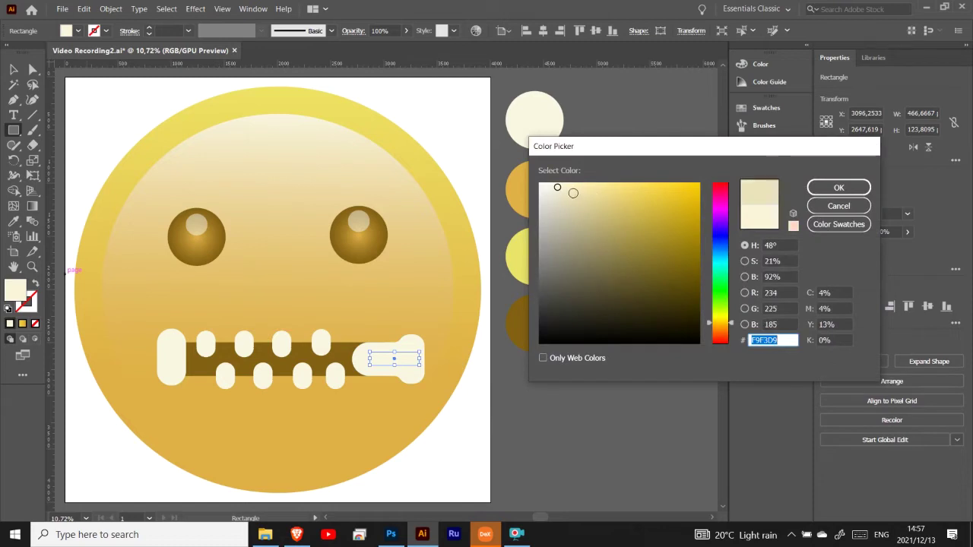
{"action": "left_click", "coordinate": [836, 188]}
{"action": "left_click", "coordinate": [14, 70]}
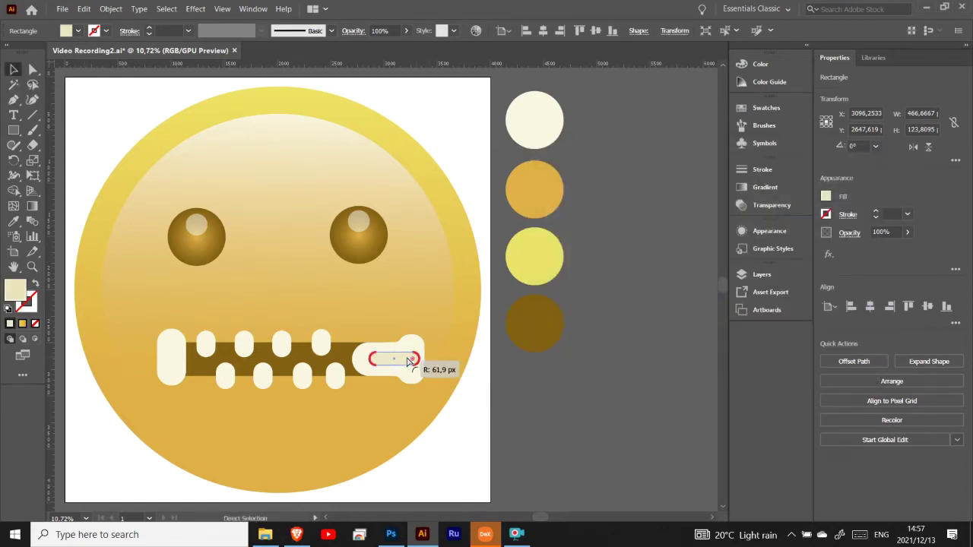
{"action": "left_click", "coordinate": [488, 396]}
{"action": "left_click", "coordinate": [403, 366]}
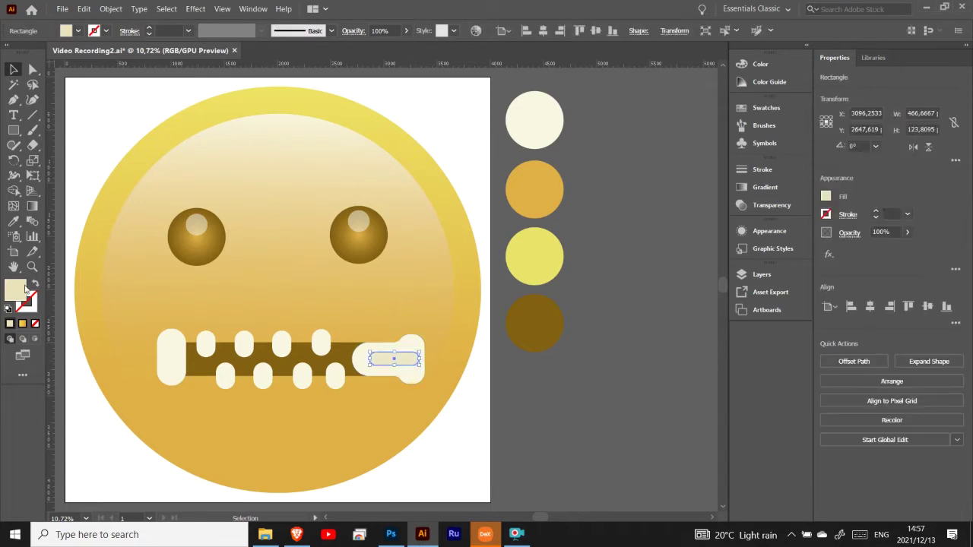
{"action": "double_click", "coordinate": [21, 288]}
{"action": "type", "text": "D6CDA5"}
{"action": "key", "text": "Return"}
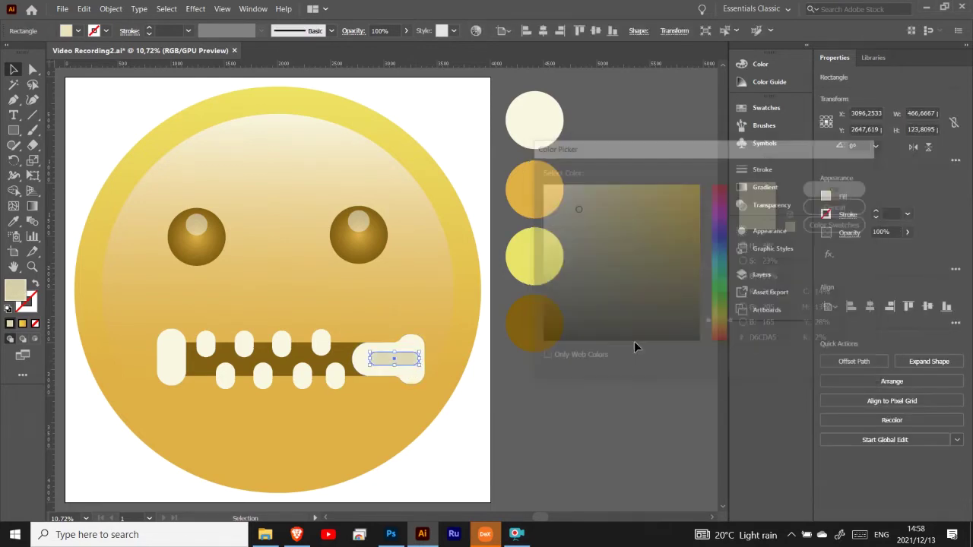
{"action": "left_click", "coordinate": [624, 362]}
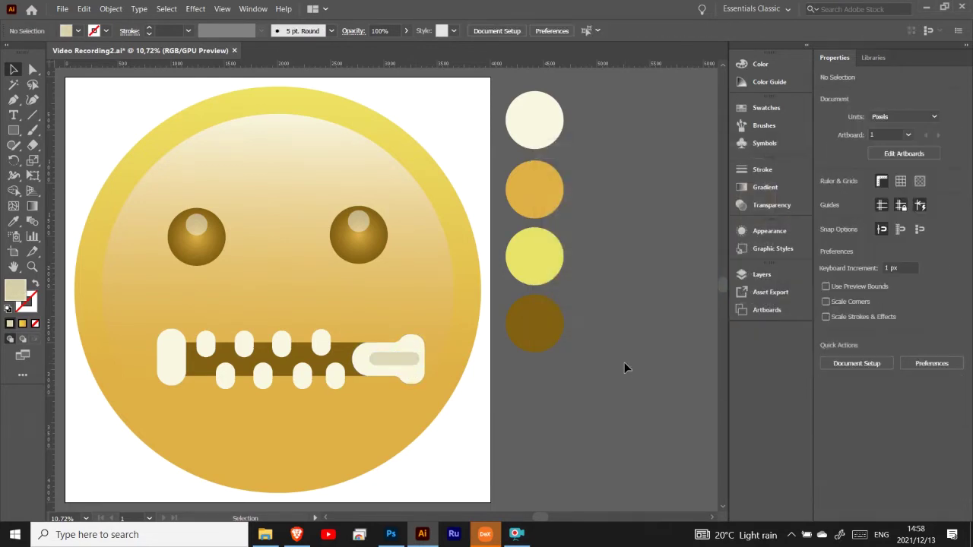
- Draw a tall rectangle between the eyes, taper its top inward, and round its corners
{"action": "left_click", "coordinate": [14, 131]}
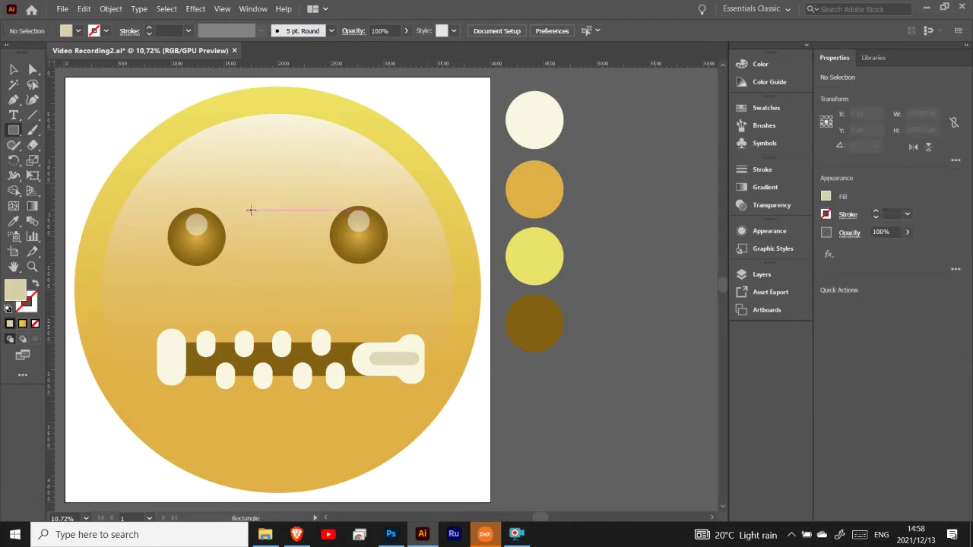
{"action": "left_click_drag", "start_coordinate": [250, 210], "coordinate": [302, 302]}
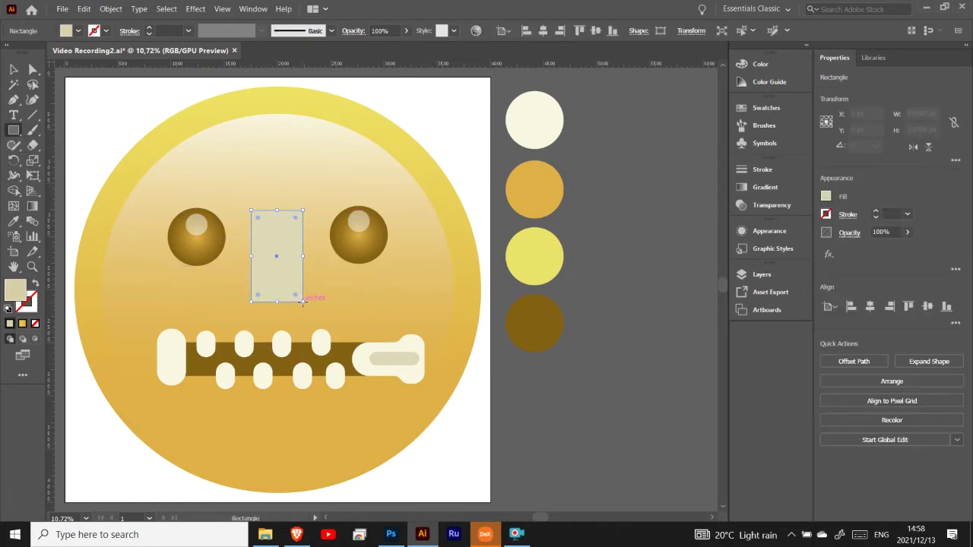
{"action": "left_click", "coordinate": [33, 70]}
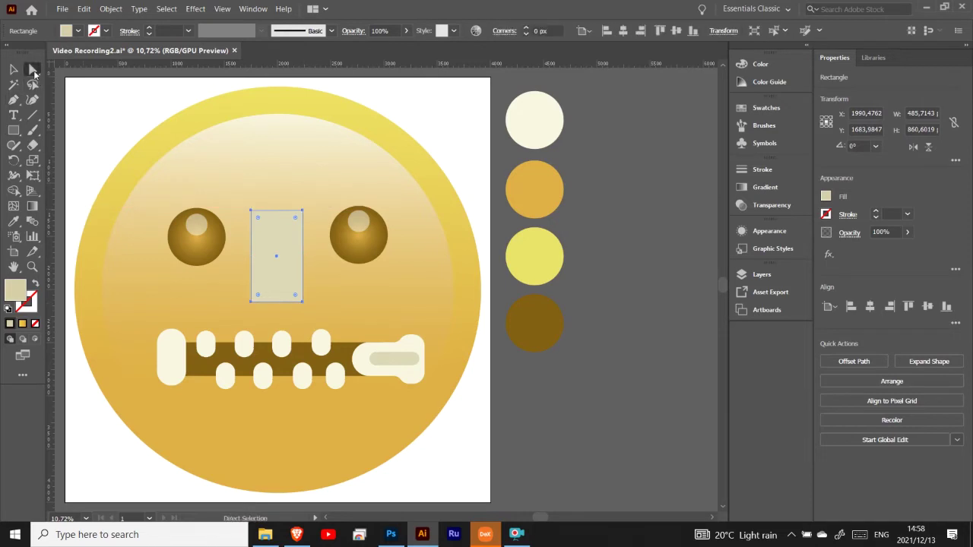
{"action": "left_click_drag", "start_coordinate": [301, 212], "coordinate": [302, 212]}
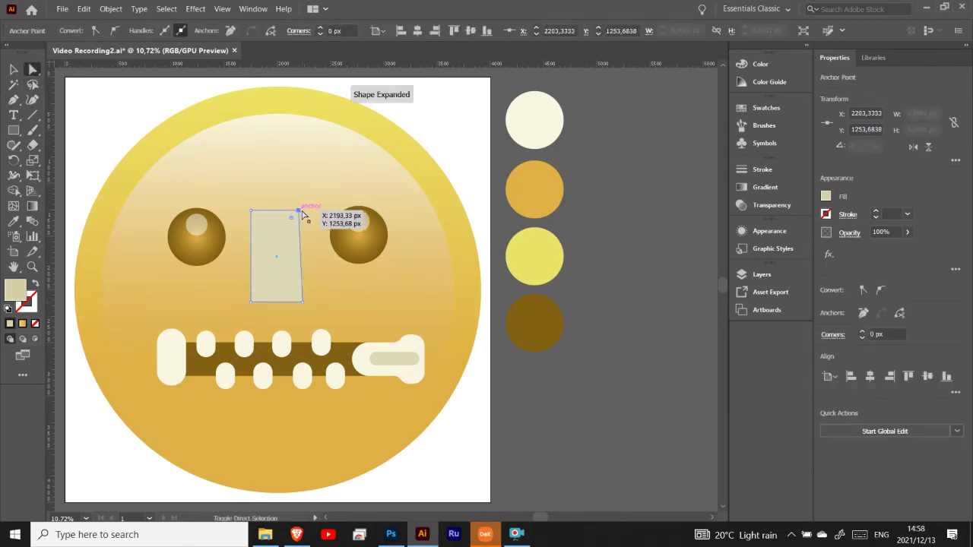
{"action": "left_click", "coordinate": [251, 211]}
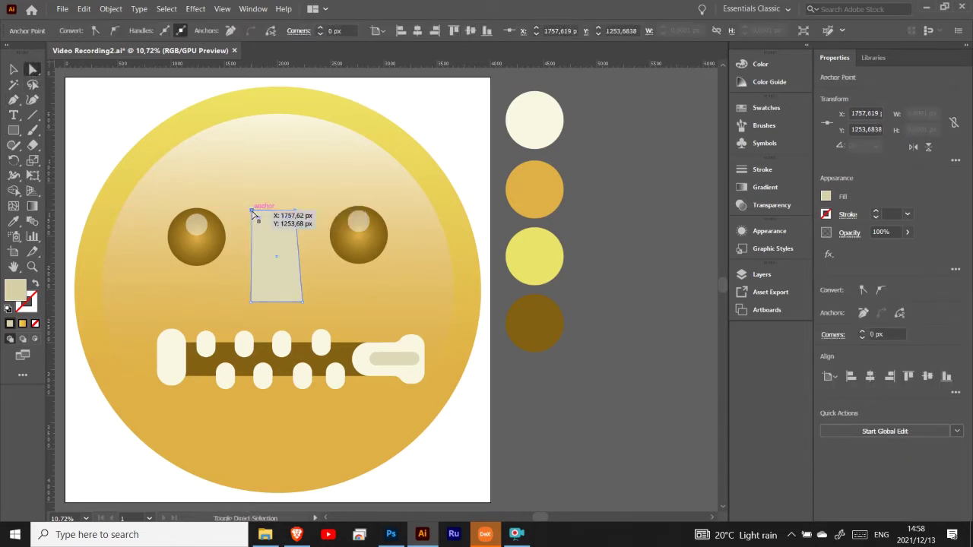
{"action": "key", "text": "shift+Right"}
{"action": "key", "text": "shift+Right"}
{"action": "key", "text": "shift+Right"}
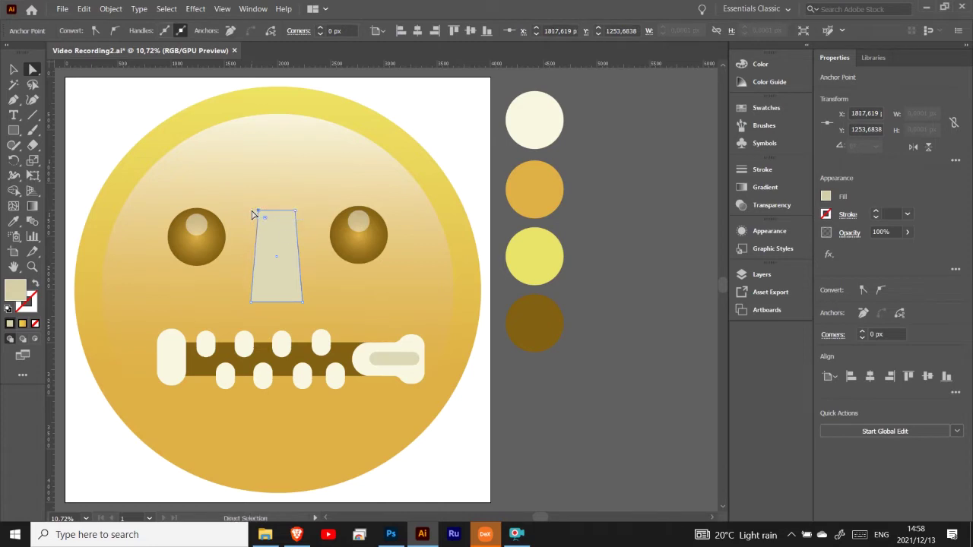
{"action": "left_click", "coordinate": [290, 218]}
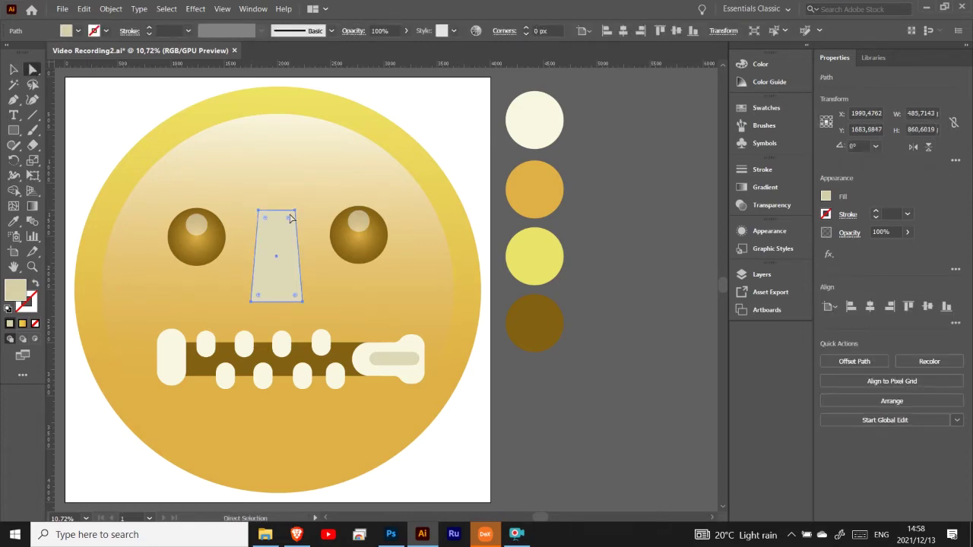
{"action": "left_click_drag", "start_coordinate": [289, 220], "coordinate": [284, 253]}
- Add a circle near the shape's bottom and fill the tapered shape with the cream swatch colour
{"action": "right_click", "coordinate": [13, 130]}
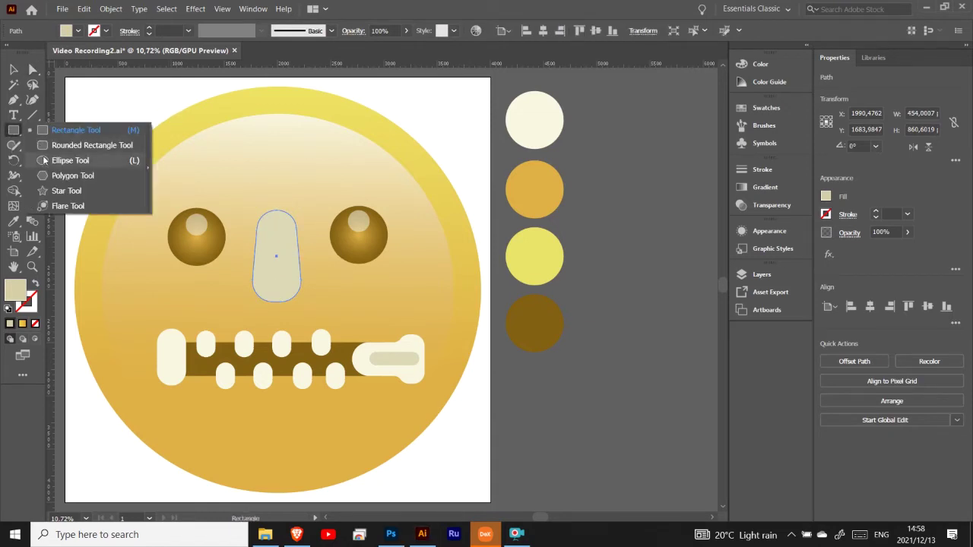
{"action": "left_click", "coordinate": [81, 158]}
{"action": "left_click_drag", "start_coordinate": [122, 119], "coordinate": [276, 282]}
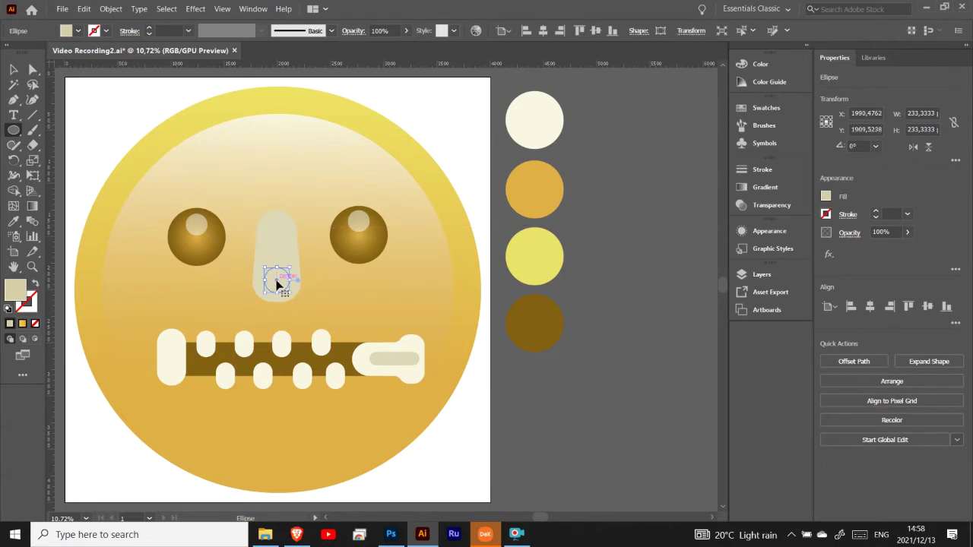
{"action": "key", "text": "v"}
{"action": "left_click", "coordinate": [289, 250]}
{"action": "key", "text": "i"}
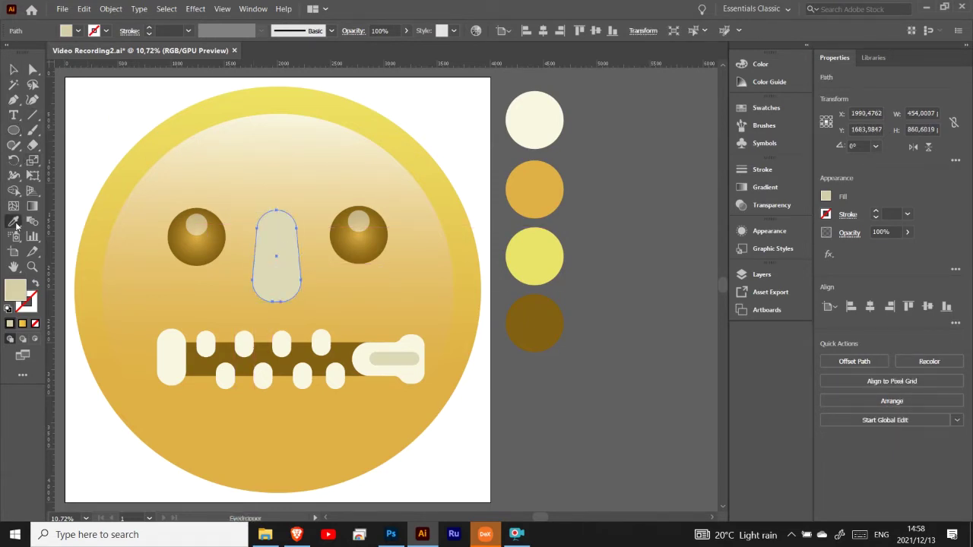
{"action": "left_click", "coordinate": [416, 342]}
- Duplicate the beige circle upward toward the top of the cream tab
{"action": "key", "text": "v"}
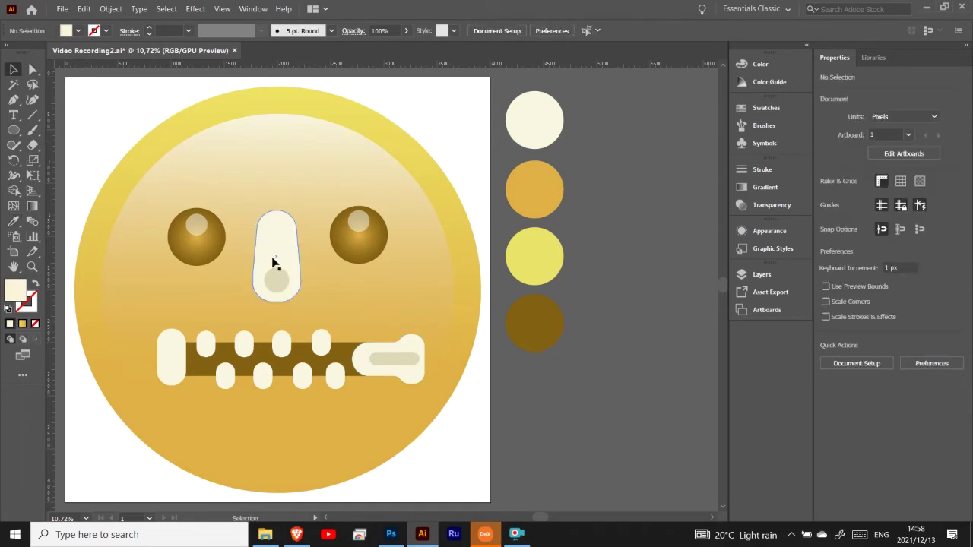
{"action": "left_click", "coordinate": [276, 275]}
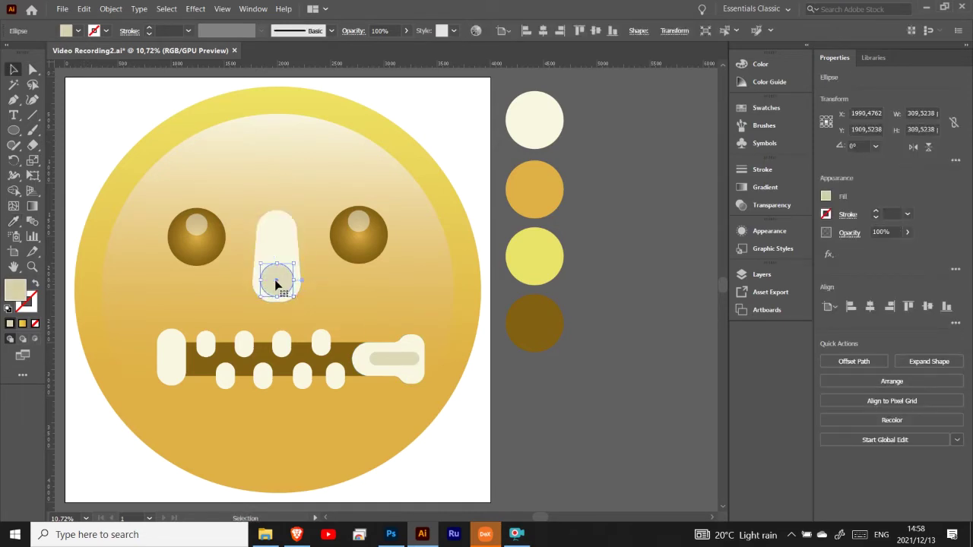
{"action": "mouse_move", "coordinate": [276, 279]}
{"action": "left_mouse_down"}
{"action": "mouse_move", "coordinate": [276, 241]}
{"action": "mouse_move", "coordinate": [288, 250]}
{"action": "mouse_move", "coordinate": [275, 236]}
{"action": "left_mouse_up"}
{"action": "key", "text": "ctrl+shift+a"}
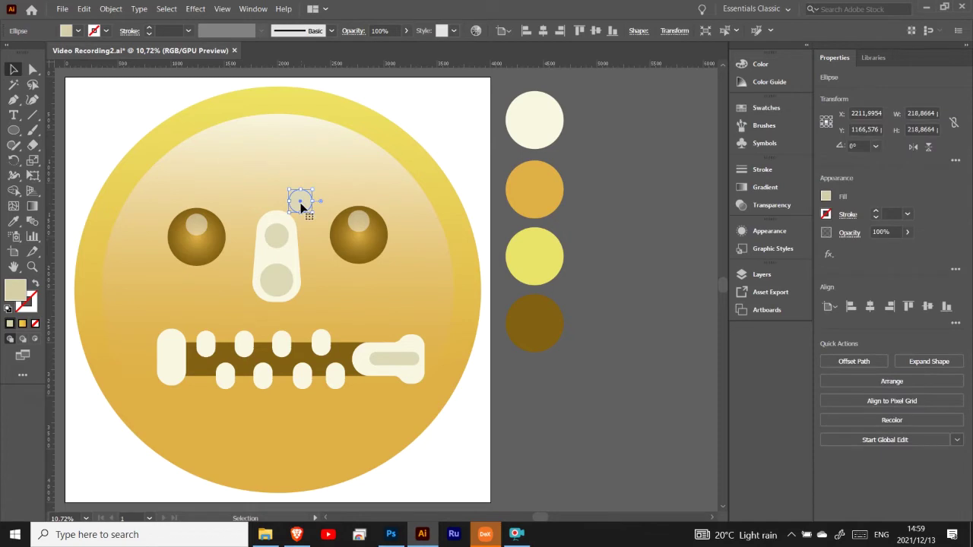
{"action": "key", "text": "ctrl+shift+a"}
{"action": "key", "text": "ctrl+shift+a"}
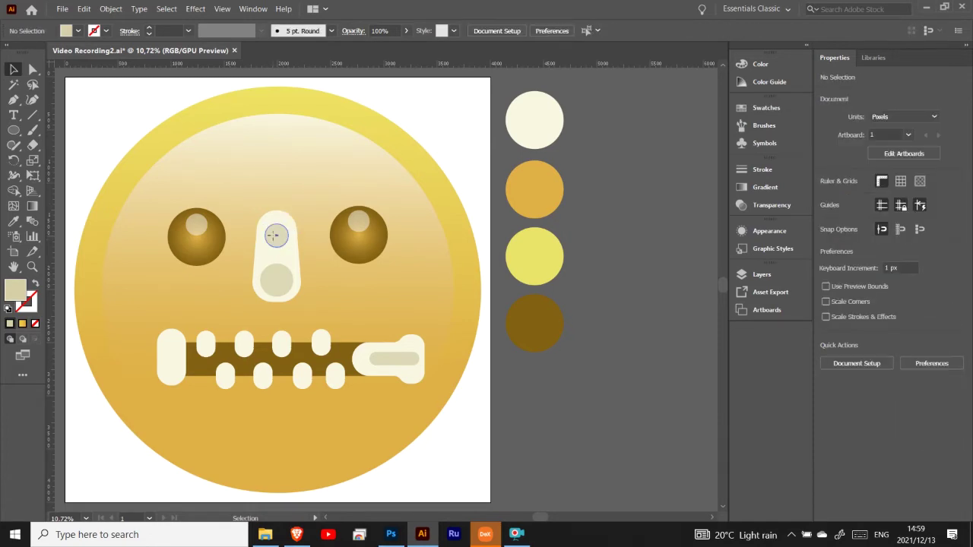
{"action": "double_click", "coordinate": [275, 235]}
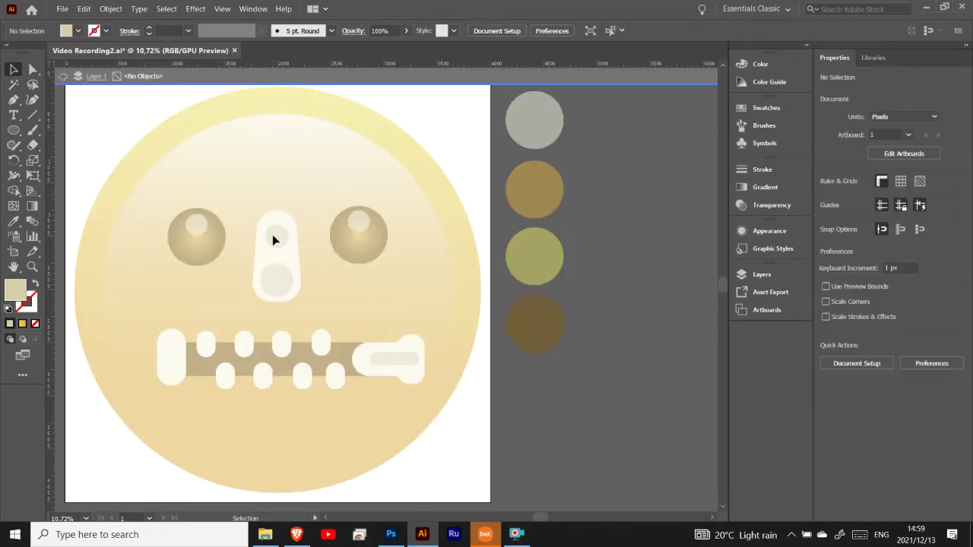
{"action": "left_click", "coordinate": [63, 76]}
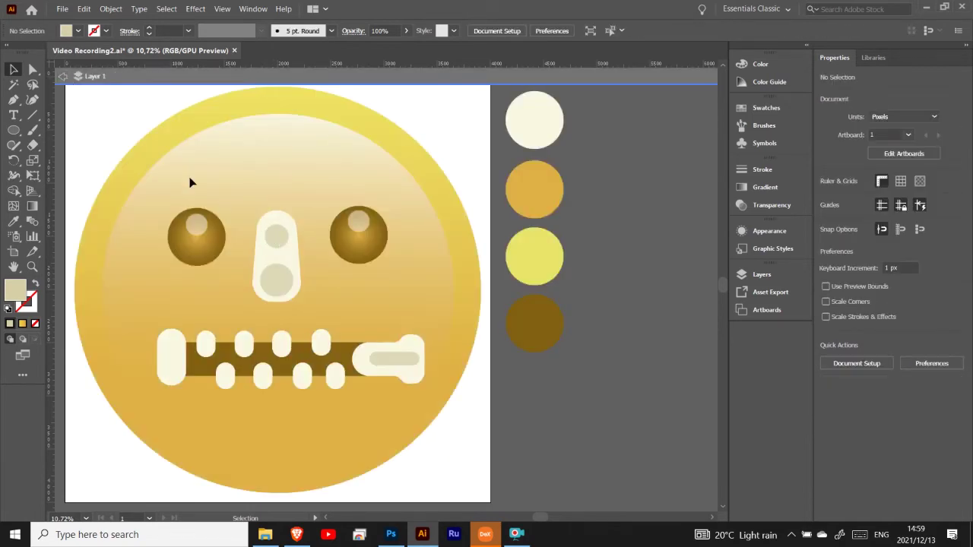
{"action": "key", "text": "Escape"}
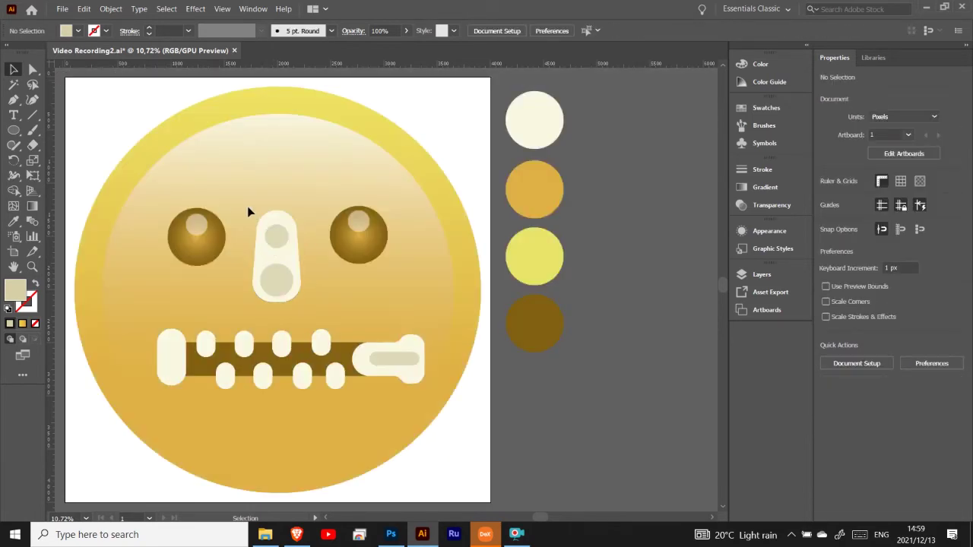
{"action": "left_click_drag", "start_coordinate": [276, 235], "coordinate": [275, 238]}
{"action": "double_click", "coordinate": [276, 238]}
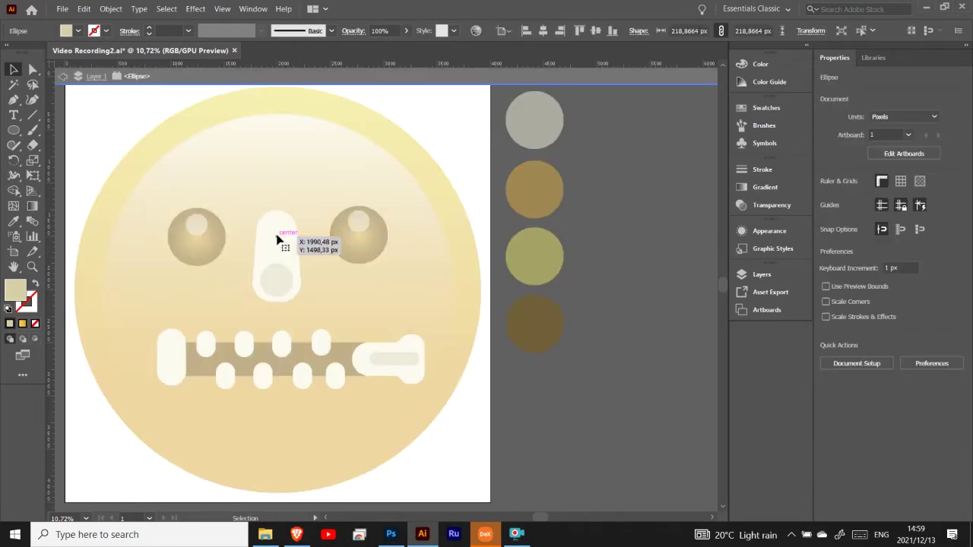
- Reposition the circle copy higher on the tab and select both circles
{"action": "left_click", "coordinate": [276, 280]}
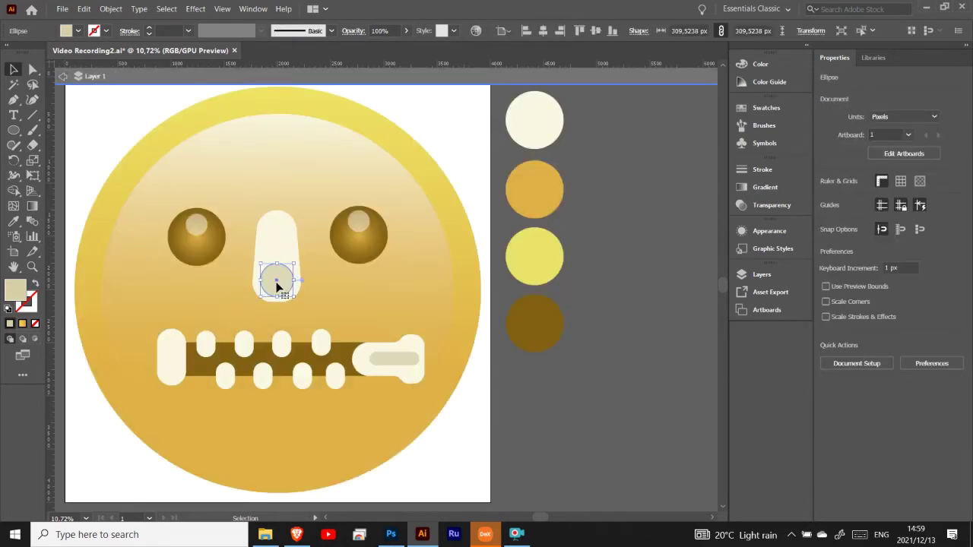
{"action": "left_click", "coordinate": [63, 76]}
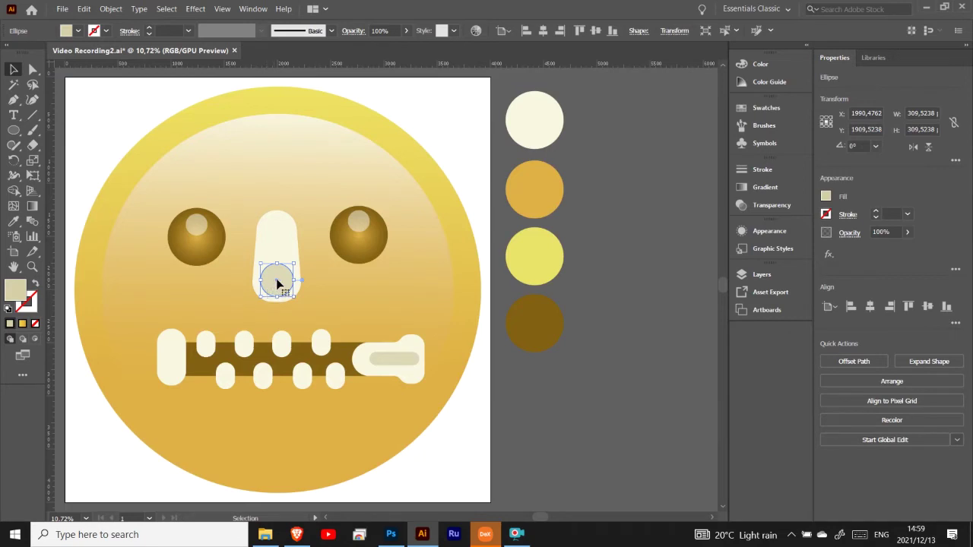
{"action": "mouse_move", "coordinate": [276, 279]}
{"action": "left_mouse_down"}
{"action": "mouse_move", "coordinate": [278, 238]}
{"action": "mouse_move", "coordinate": [291, 251]}
{"action": "mouse_move", "coordinate": [278, 229]}
{"action": "left_mouse_up"}
{"action": "left_click", "coordinate": [315, 170]}
{"action": "left_click", "coordinate": [304, 206]}
{"action": "left_click", "coordinate": [278, 234]}
{"action": "left_click", "coordinate": [323, 185]}
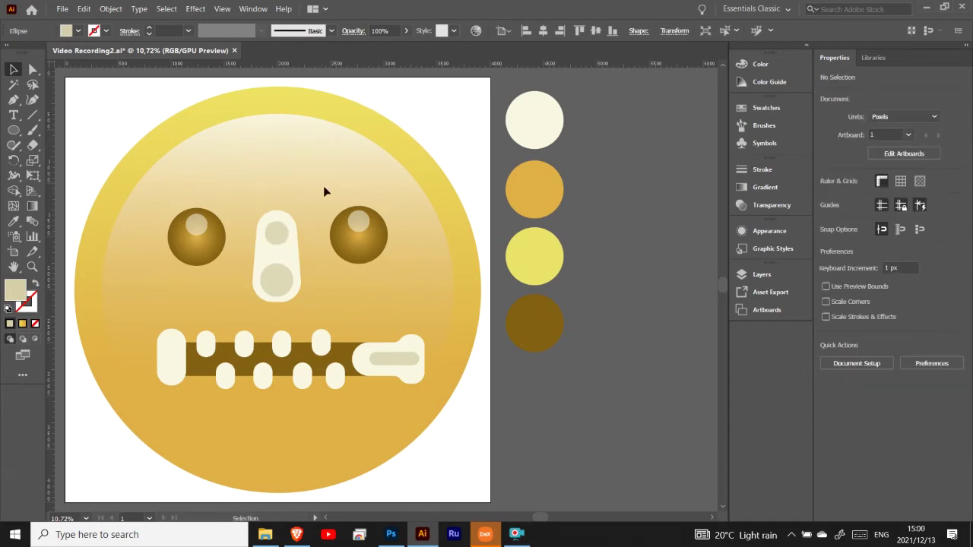
{"action": "left_click", "coordinate": [278, 233]}
{"action": "left_click", "coordinate": [277, 288], "text": "shift"}
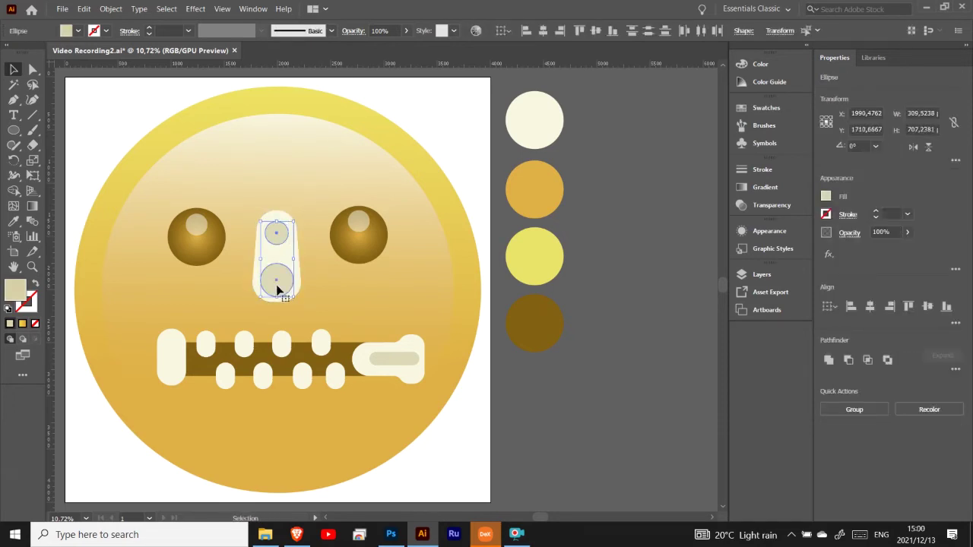
- Group the two circles, undoing an accidental move toward the mouth
{"action": "key", "text": "a"}
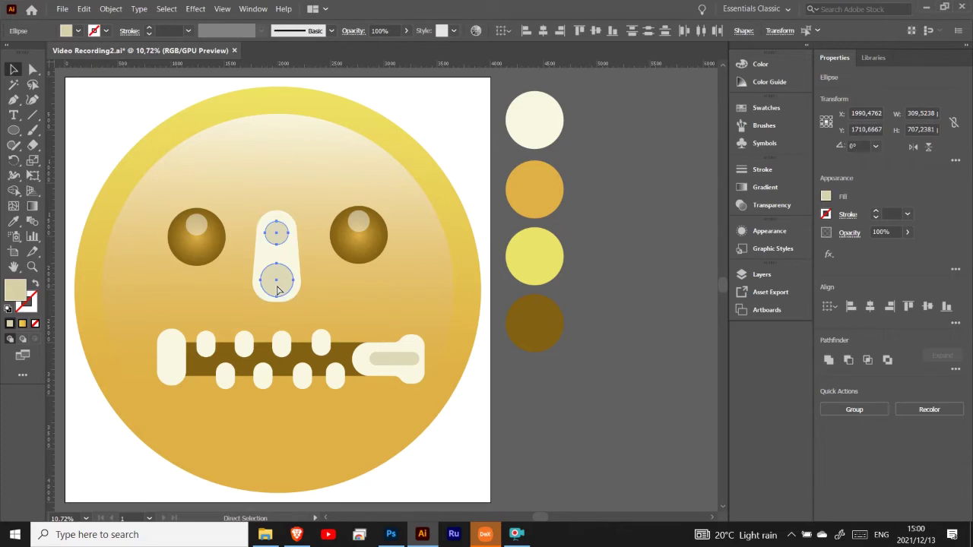
{"action": "key", "text": "v"}
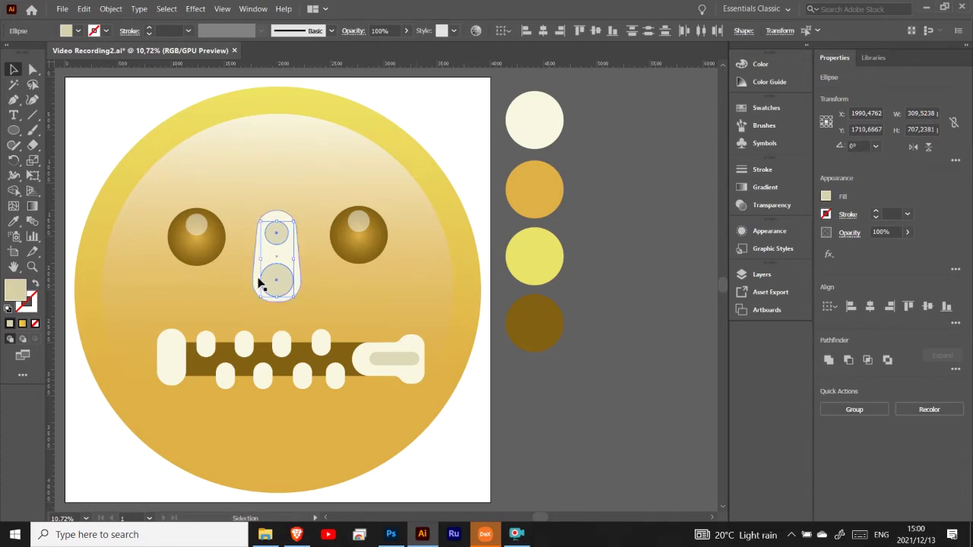
{"action": "key", "text": "ctrl+g"}
{"action": "mouse_move", "coordinate": [292, 279]}
{"action": "left_mouse_down"}
{"action": "mouse_move", "coordinate": [344, 311]}
{"action": "mouse_move", "coordinate": [419, 391]}
{"action": "left_mouse_up"}
{"action": "key", "text": "ctrl+z"}
{"action": "key", "text": "a"}
{"action": "left_click", "coordinate": [298, 135]}
{"action": "left_click", "coordinate": [276, 227]}
- Copy the tab and its circles onto the zipper's right end and tilt it about 50°
{"action": "left_click", "coordinate": [280, 284], "text": "shift"}
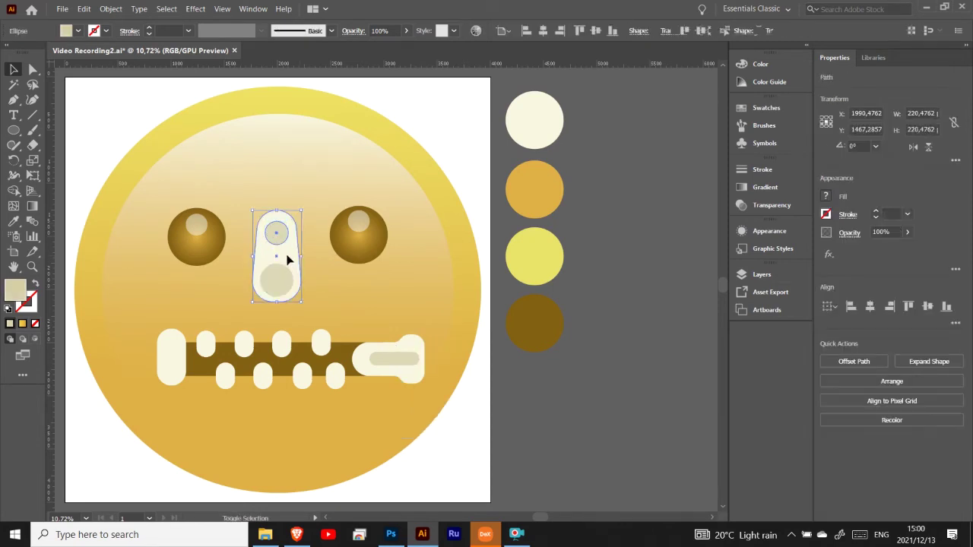
{"action": "key", "text": "v"}
{"action": "left_click_drag", "start_coordinate": [272, 263], "coordinate": [434, 401]}
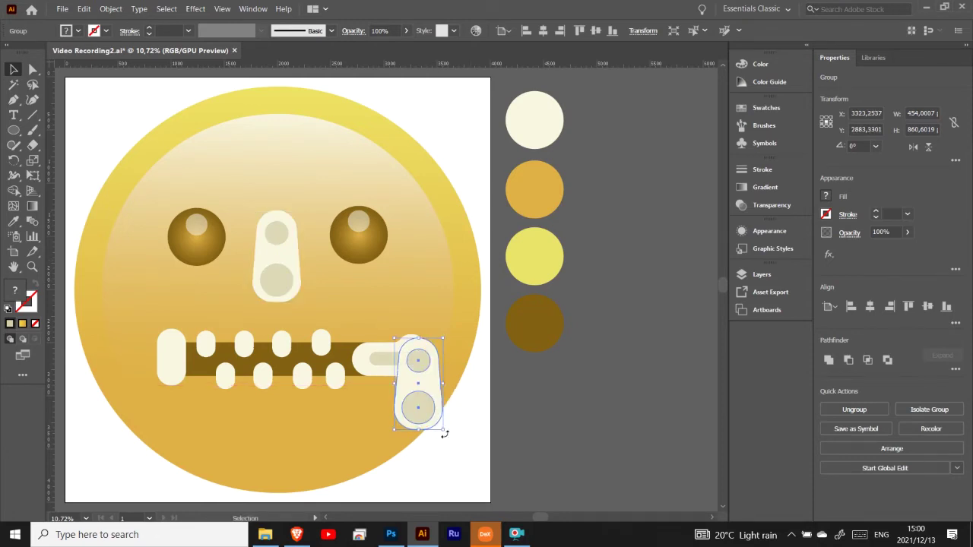
{"action": "mouse_move", "coordinate": [445, 434]}
{"action": "left_mouse_down"}
{"action": "mouse_move", "coordinate": [468, 410]}
{"action": "mouse_move", "coordinate": [453, 394]}
{"action": "mouse_move", "coordinate": [425, 397]}
{"action": "left_mouse_up"}
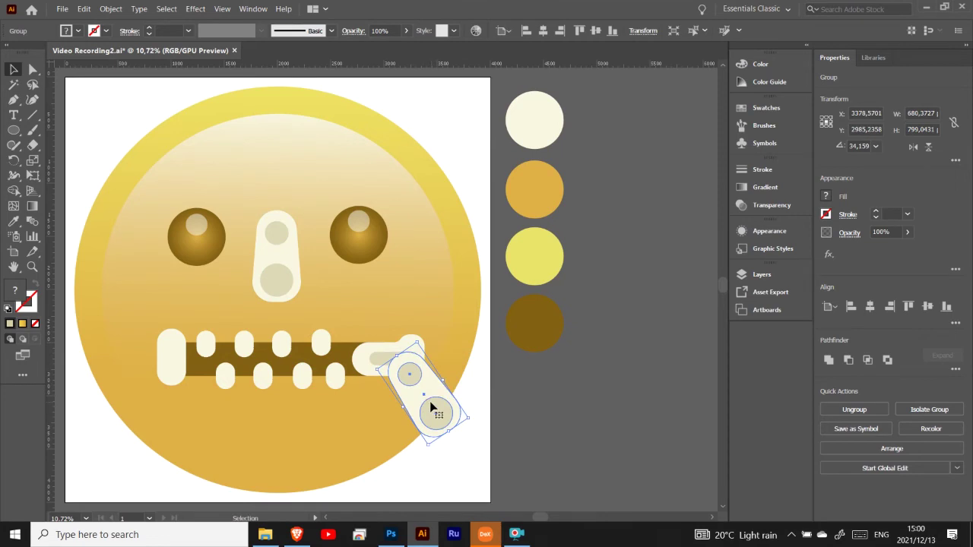
{"action": "mouse_move", "coordinate": [471, 423]}
{"action": "left_mouse_down"}
{"action": "mouse_move", "coordinate": [476, 402]}
{"action": "mouse_move", "coordinate": [428, 393]}
{"action": "mouse_move", "coordinate": [428, 379]}
{"action": "left_mouse_up"}
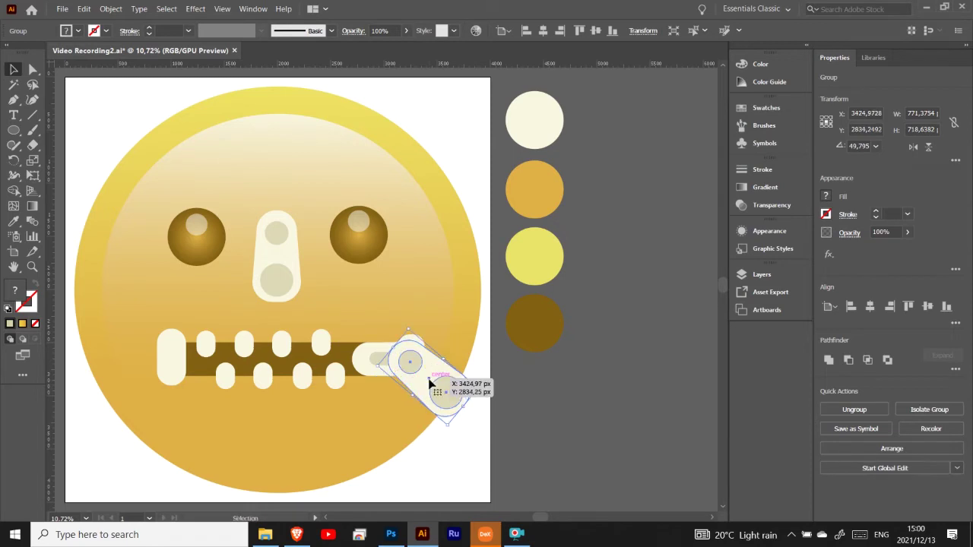
{"action": "left_click", "coordinate": [527, 415]}
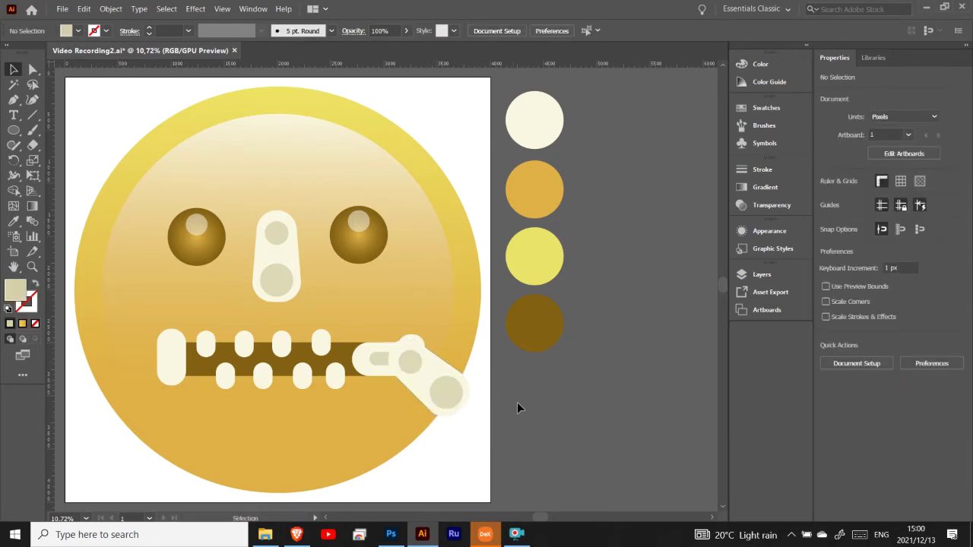
- Punch both beige circles out of the pull tab as holes with Shape Builder
{"action": "left_click", "coordinate": [422, 367]}
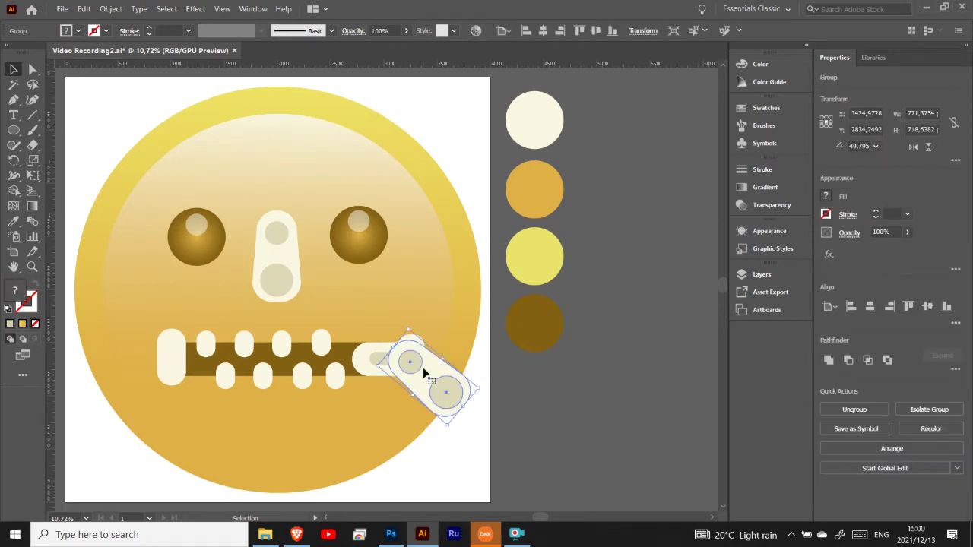
{"action": "left_click", "coordinate": [14, 191]}
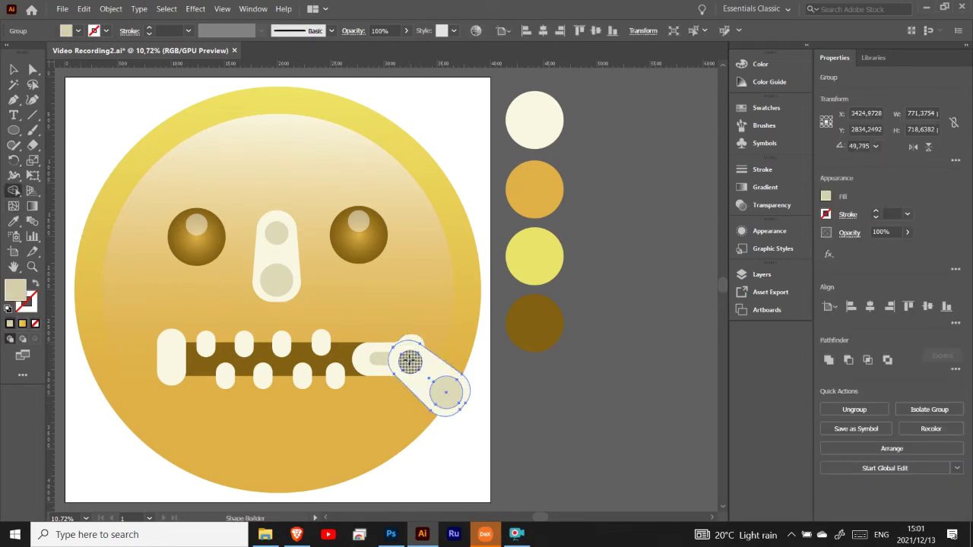
{"action": "left_click", "coordinate": [410, 362], "text": "alt"}
{"action": "left_click", "coordinate": [446, 392], "text": "alt"}
{"action": "key", "text": "v"}
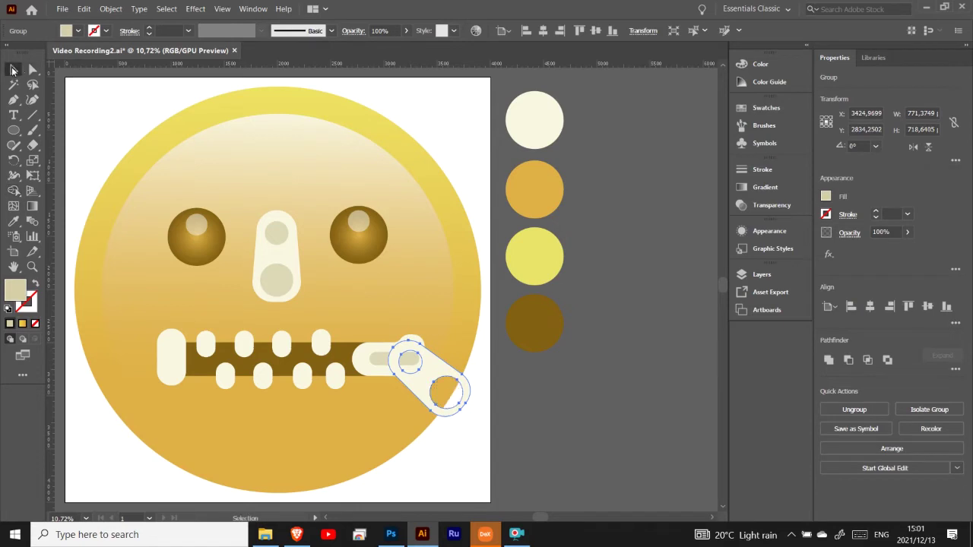
{"action": "left_click", "coordinate": [492, 393]}
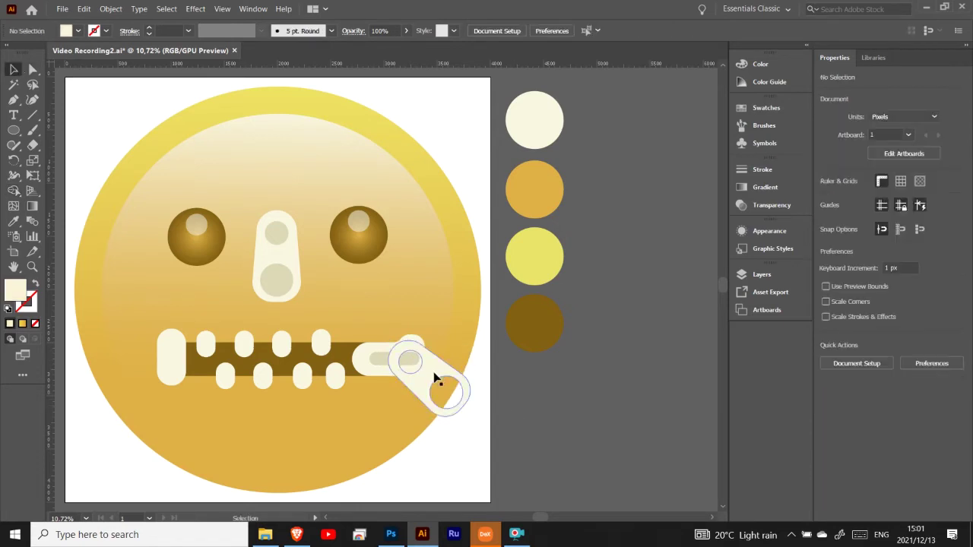
- Tilt the pull tab slightly down-left and merge the slider pill into it
{"action": "left_click_drag", "start_coordinate": [467, 413], "coordinate": [386, 335]}
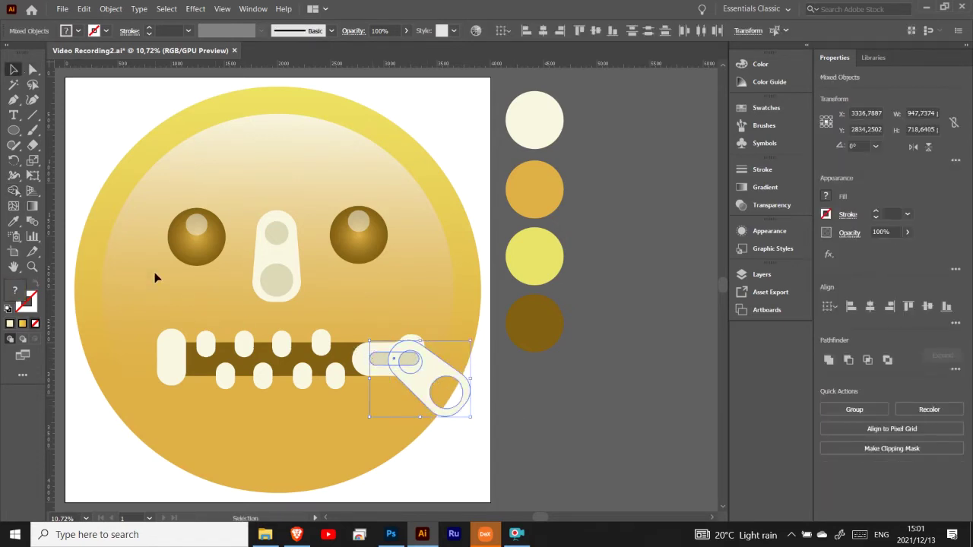
{"action": "left_click", "coordinate": [445, 391]}
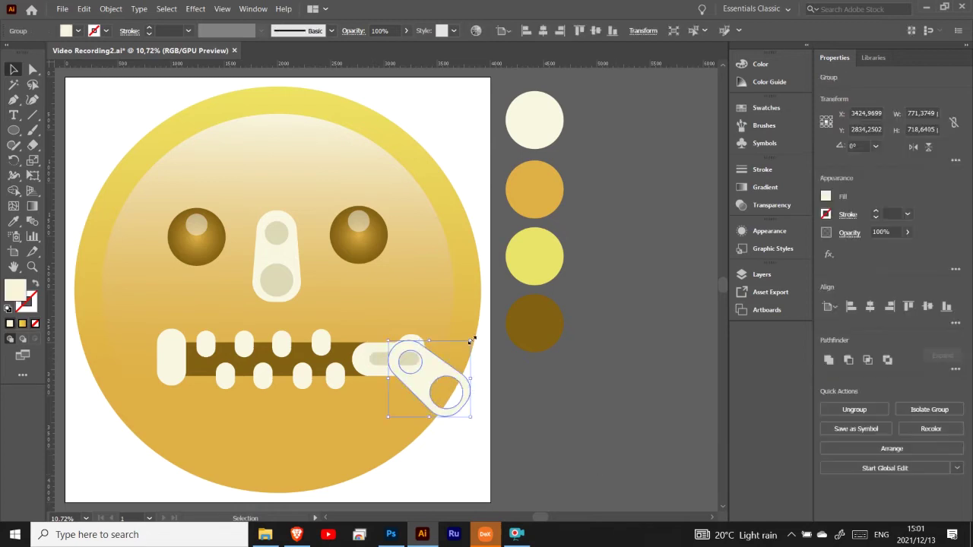
{"action": "left_click_drag", "start_coordinate": [475, 338], "coordinate": [428, 380]}
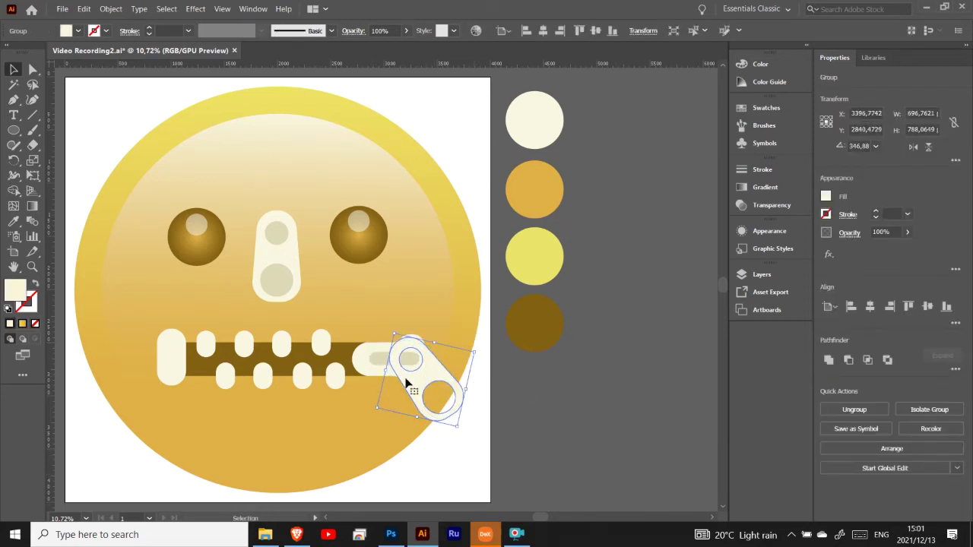
{"action": "left_click", "coordinate": [377, 357], "text": "shift"}
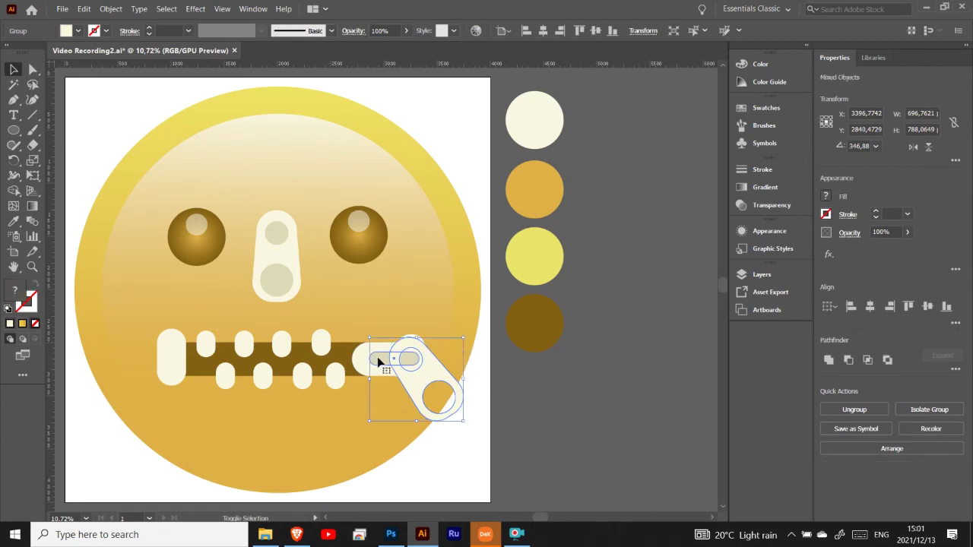
{"action": "left_click", "coordinate": [13, 190]}
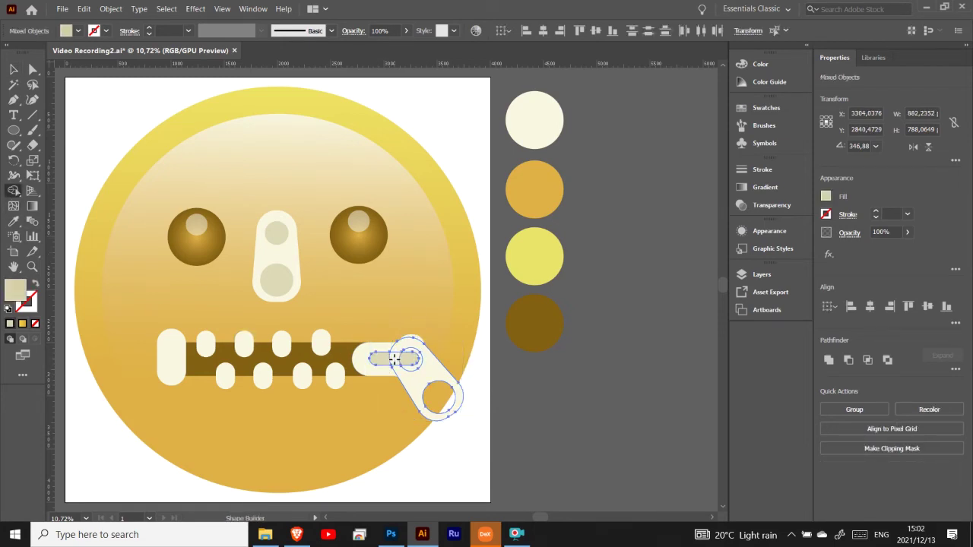
{"action": "left_click", "coordinate": [13, 69]}
{"action": "left_click", "coordinate": [594, 469]}
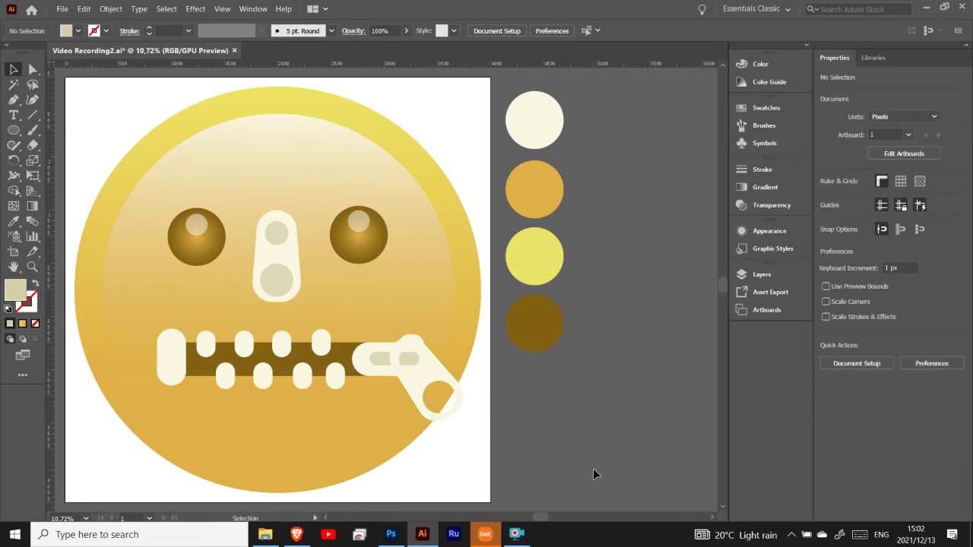
- Scale the zipper pull down to about 628 × 586 px and seat it against the slider's end
{"action": "left_click", "coordinate": [429, 376]}
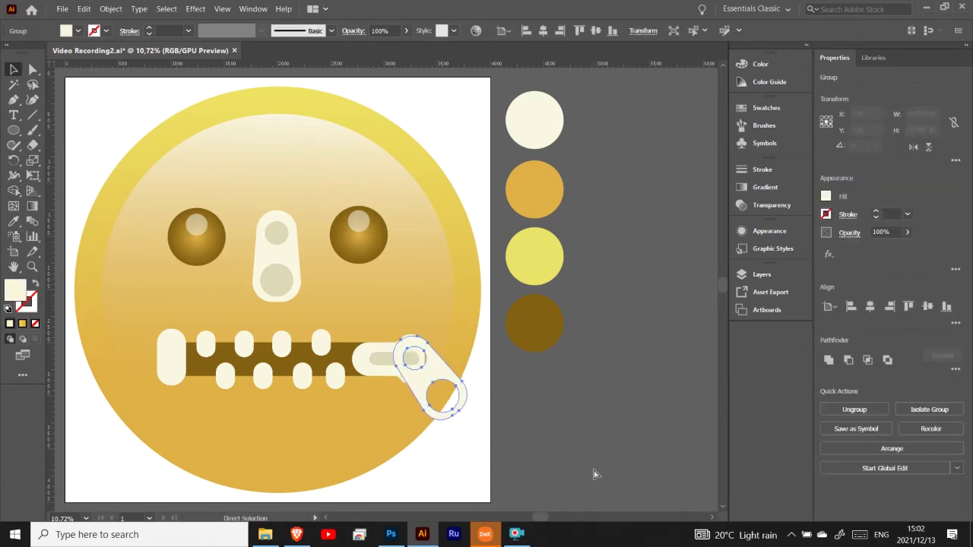
{"action": "left_click_drag", "start_coordinate": [469, 416], "coordinate": [456, 403]}
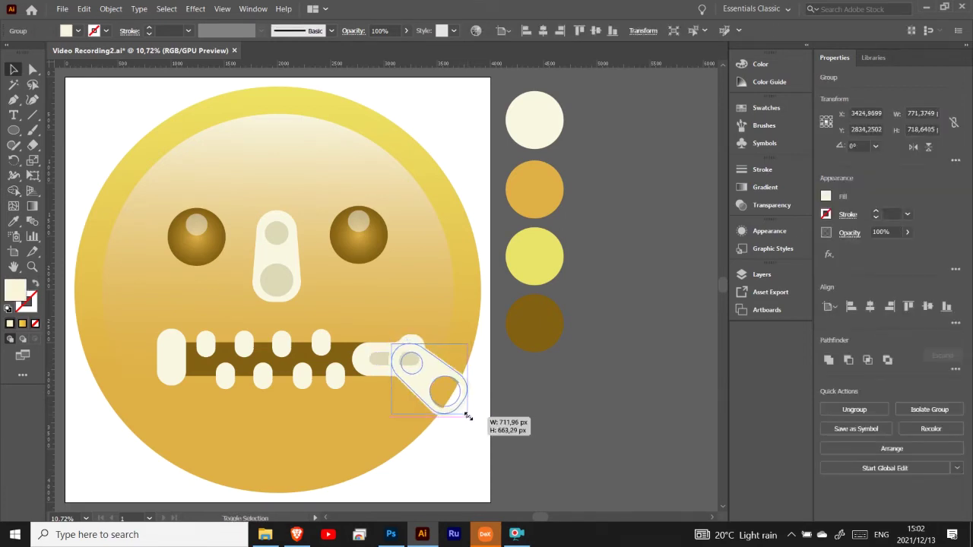
{"action": "mouse_move", "coordinate": [419, 366]}
{"action": "left_mouse_down"}
{"action": "mouse_move", "coordinate": [454, 373]}
{"action": "mouse_move", "coordinate": [421, 366]}
{"action": "left_mouse_up"}
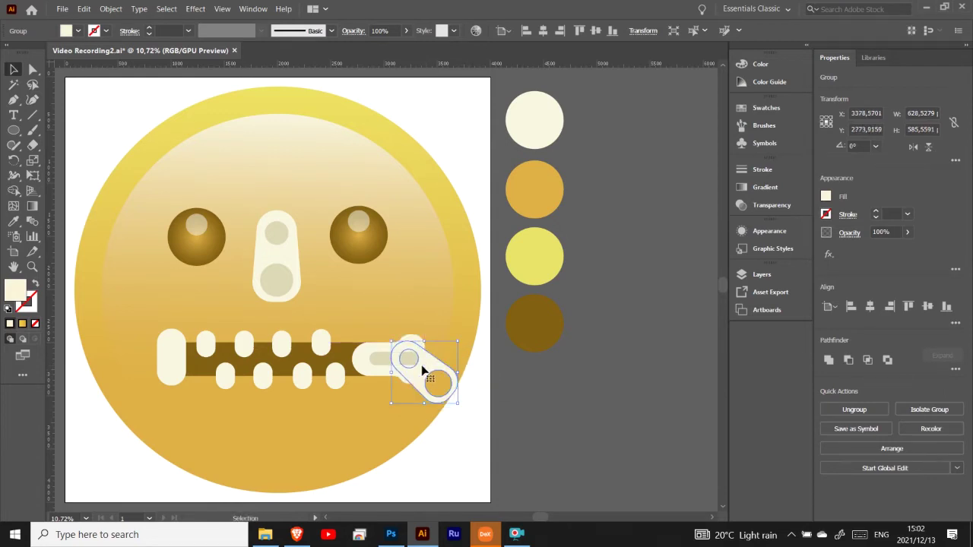
{"action": "left_click_drag", "start_coordinate": [423, 370], "coordinate": [428, 372]}
{"action": "left_click", "coordinate": [524, 382]}
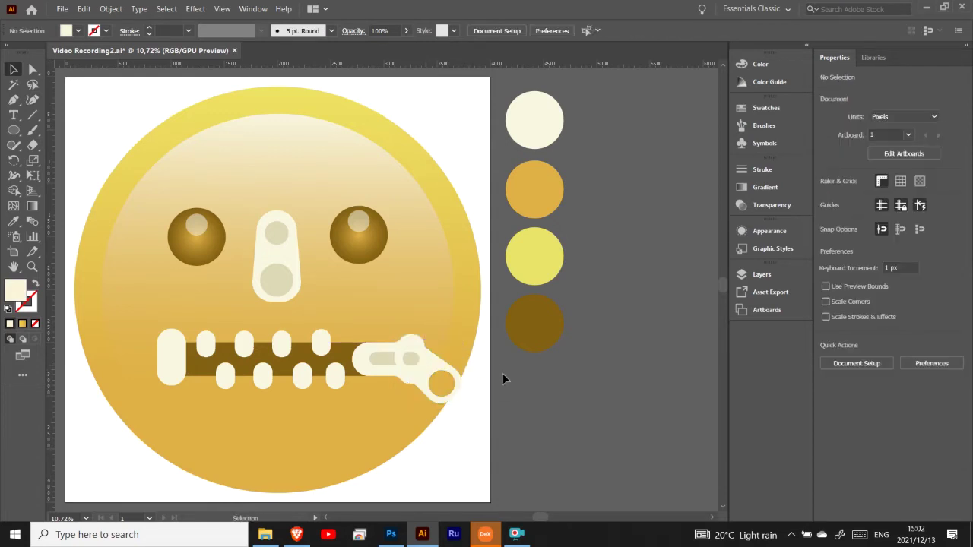
{"action": "left_click", "coordinate": [424, 362]}
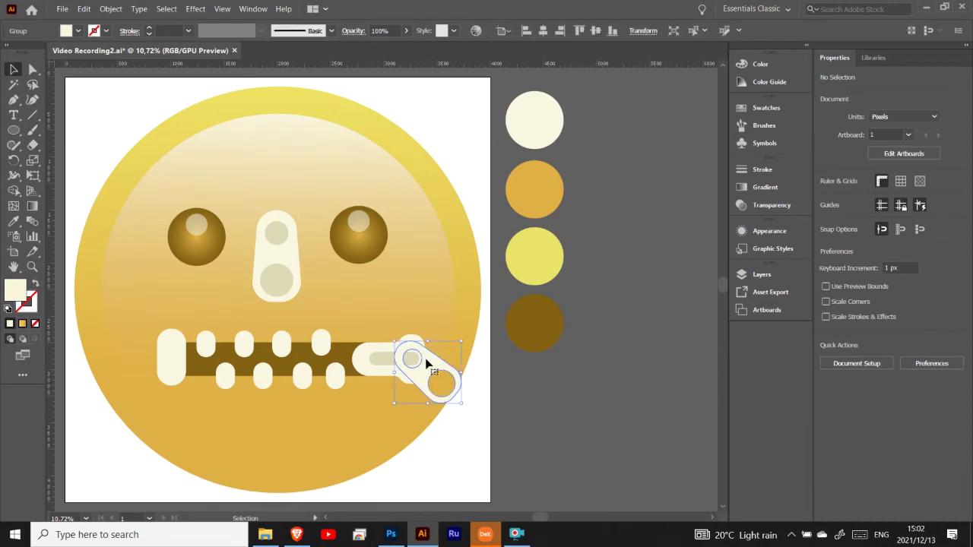
{"action": "double_click", "coordinate": [14, 293]}
{"action": "key", "text": "Return"}
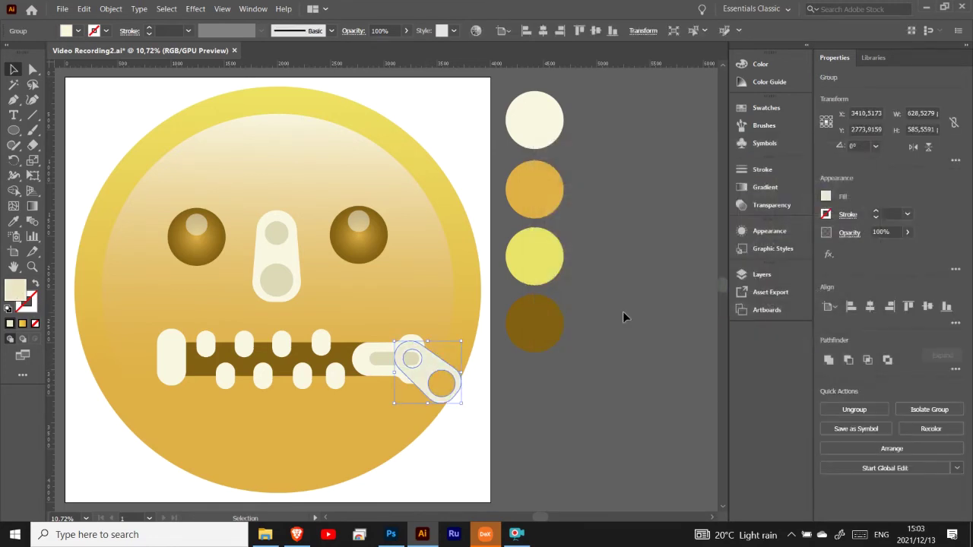
{"action": "left_click", "coordinate": [622, 311]}
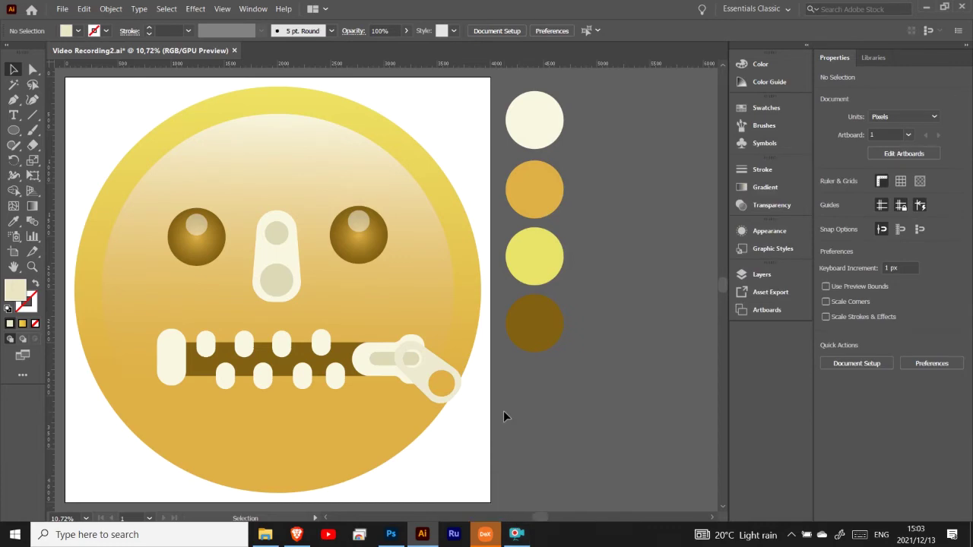
- Delete the cream two-circle nose tab from the centre of the face
{"action": "left_click", "coordinate": [386, 360], "text": "ctrl"}
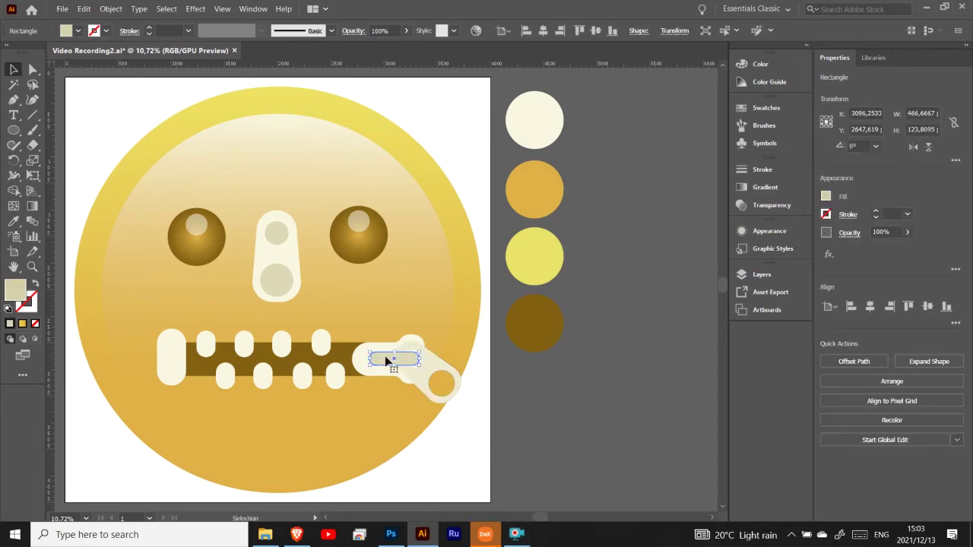
{"action": "left_click", "coordinate": [593, 372]}
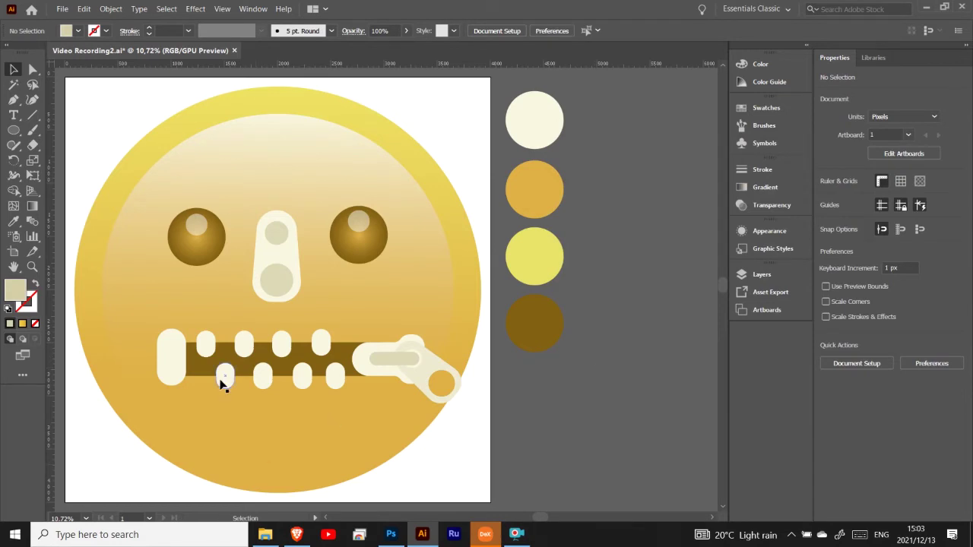
{"action": "left_click", "coordinate": [282, 252]}
{"action": "key", "text": "Delete"}
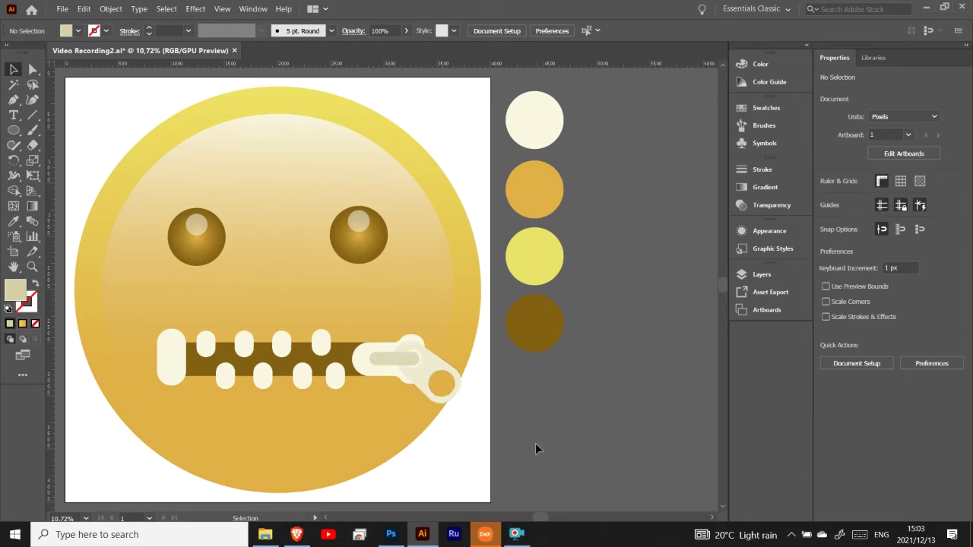
{"action": "left_click", "coordinate": [414, 359]}
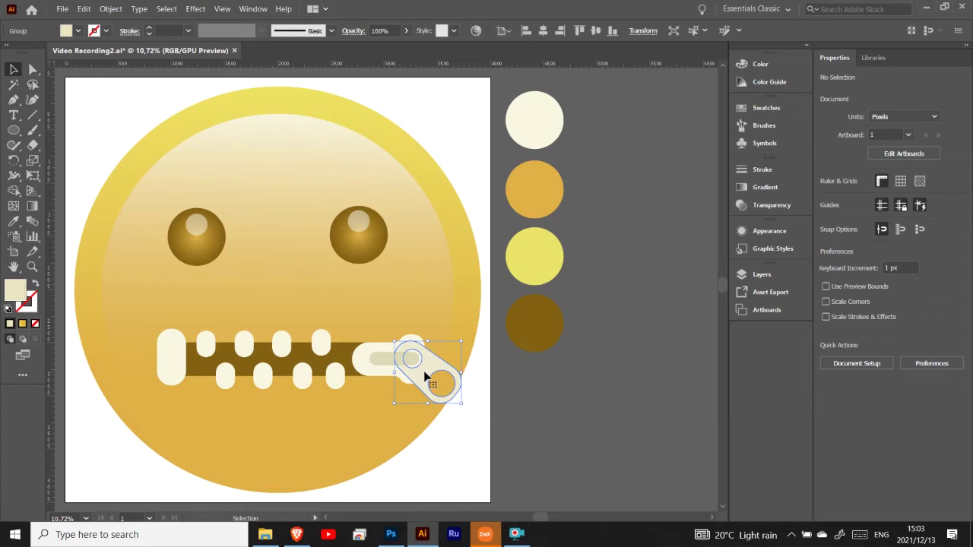
- Give the zipper pull a beige fill
{"action": "double_click", "coordinate": [16, 289]}
{"action": "left_click", "coordinate": [571, 205]}
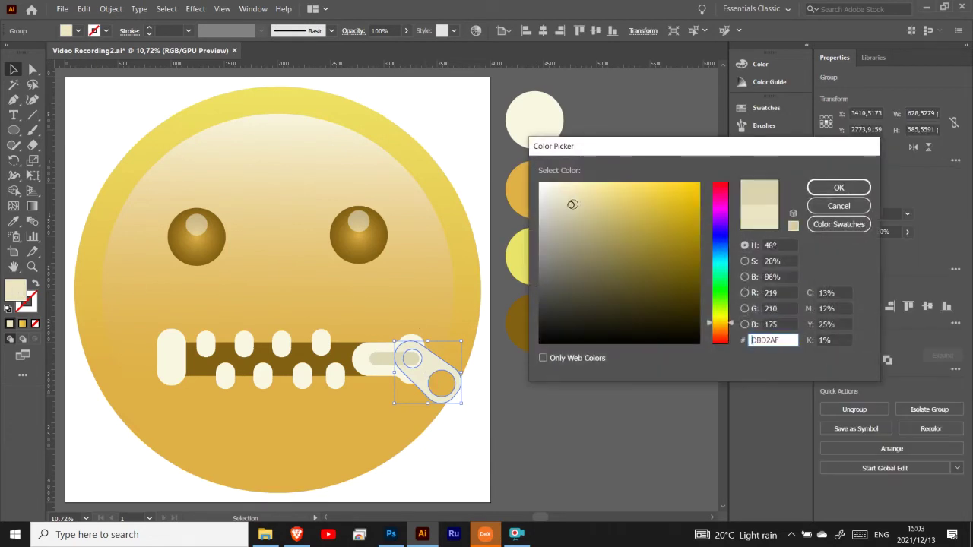
{"action": "left_click", "coordinate": [838, 188]}
{"action": "left_click", "coordinate": [625, 410]}
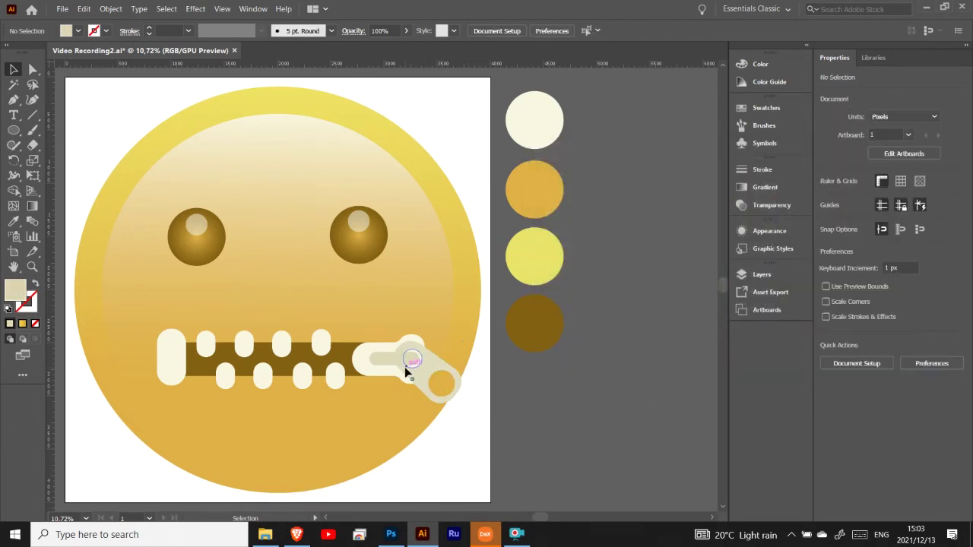
- Copy the pull's beige fill onto the slot rectangle with the Eyedropper
{"action": "left_click", "coordinate": [385, 360]}
{"action": "left_click", "coordinate": [11, 224]}
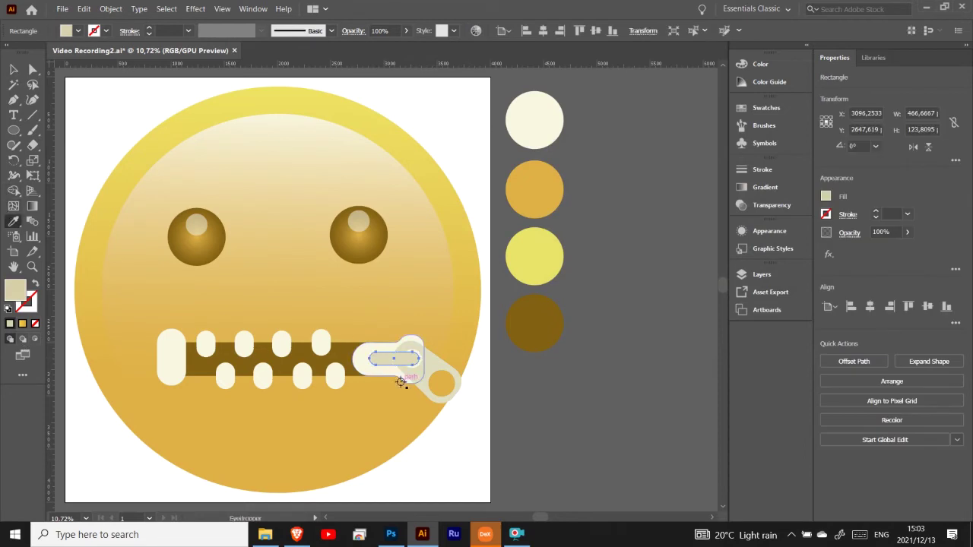
{"action": "left_click", "coordinate": [434, 384]}
{"action": "key", "text": "v"}
{"action": "left_click", "coordinate": [530, 453]}
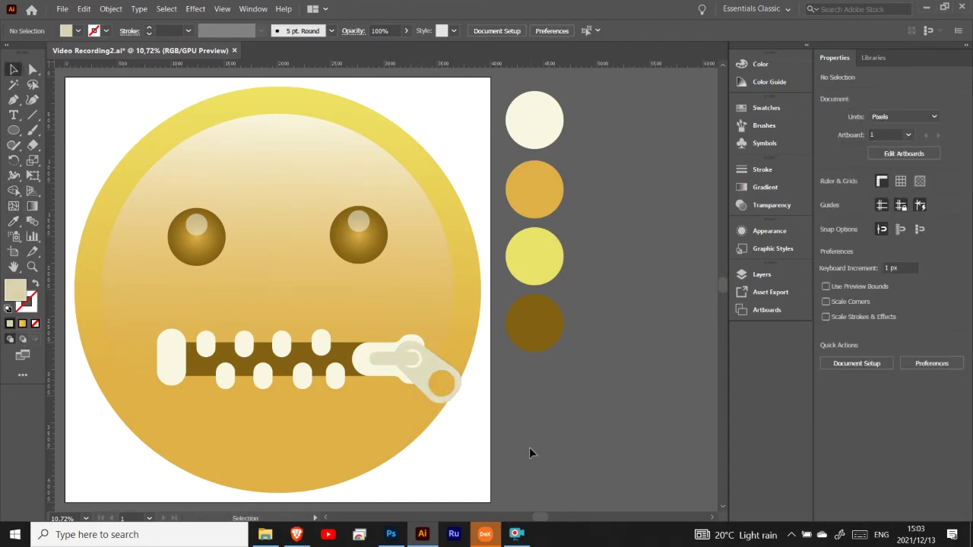
- Sample the beige onto the slider body, then lighten its fill to E8E0C5
{"action": "left_click", "coordinate": [366, 375]}
{"action": "left_click", "coordinate": [13, 221]}
{"action": "left_click", "coordinate": [391, 357]}
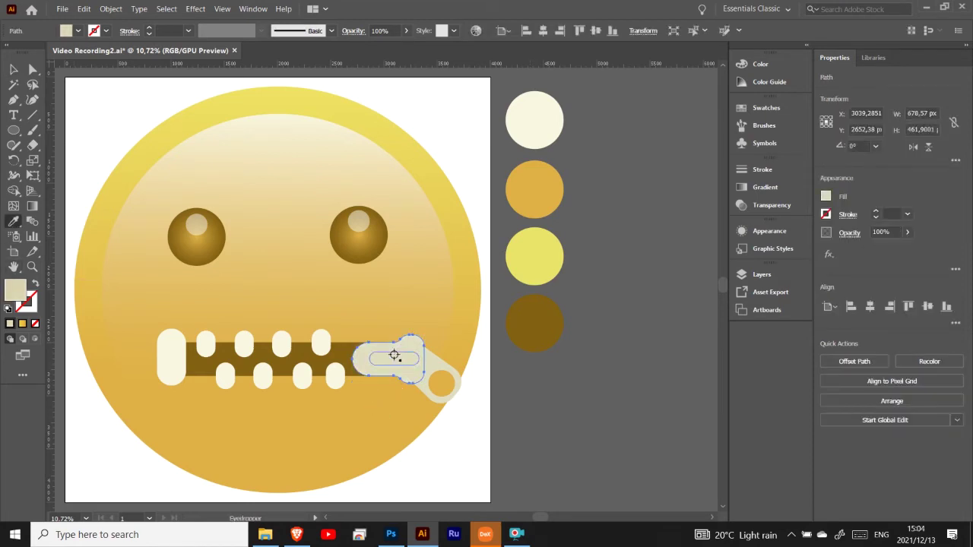
{"action": "double_click", "coordinate": [16, 289]}
{"action": "left_click", "coordinate": [563, 196]}
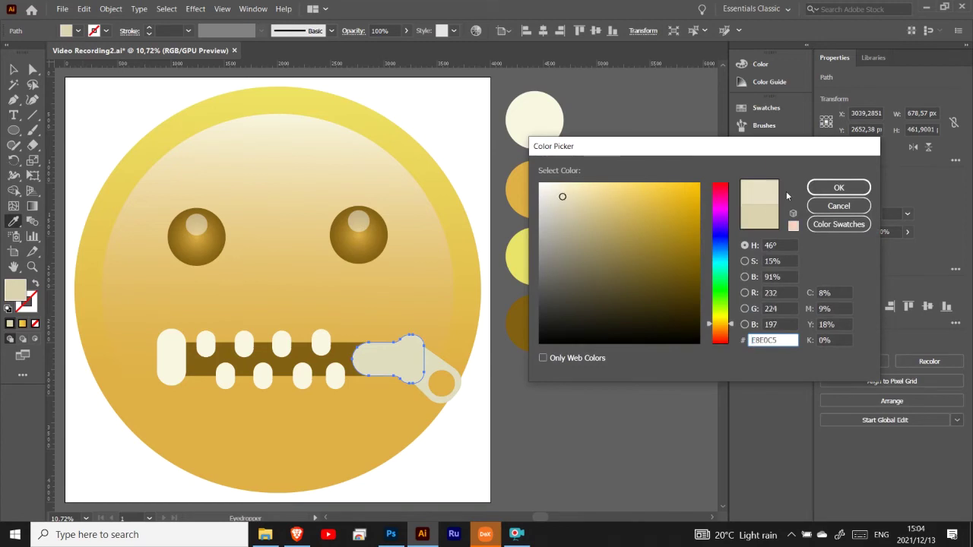
{"action": "left_click", "coordinate": [838, 187]}
{"action": "double_click", "coordinate": [16, 293]}
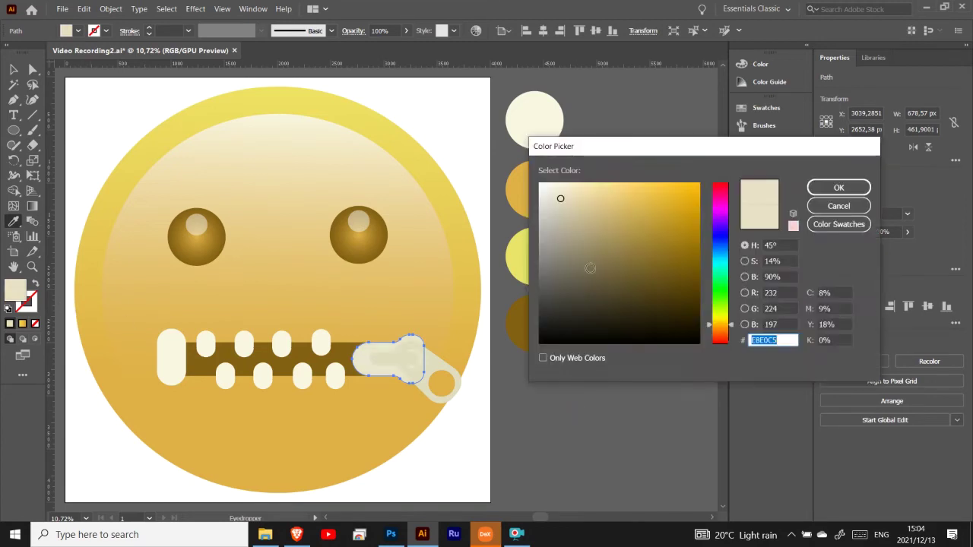
{"action": "left_click", "coordinate": [556, 197]}
{"action": "left_click", "coordinate": [838, 187]}
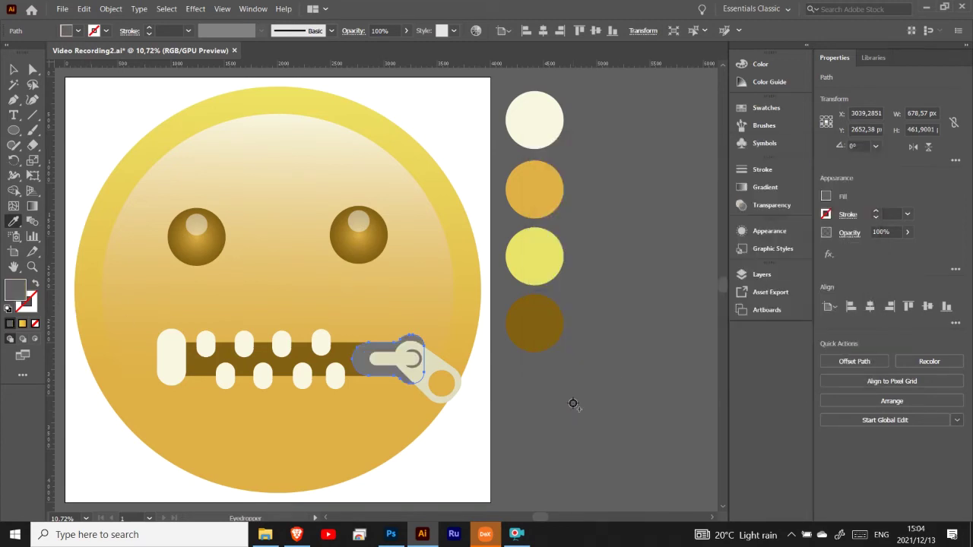
{"action": "key", "text": "v"}
{"action": "left_click", "coordinate": [552, 454]}
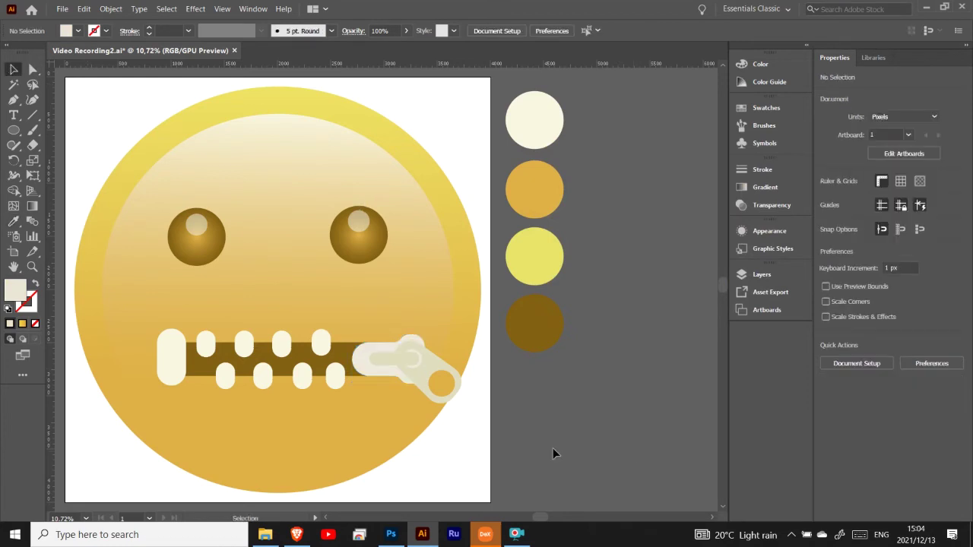
- Fill the zipper pull pieces with the orange circle's colour, lightened to peach
{"action": "left_click", "coordinate": [423, 373]}
{"action": "left_click", "coordinate": [14, 222]}
{"action": "left_click", "coordinate": [531, 194]}
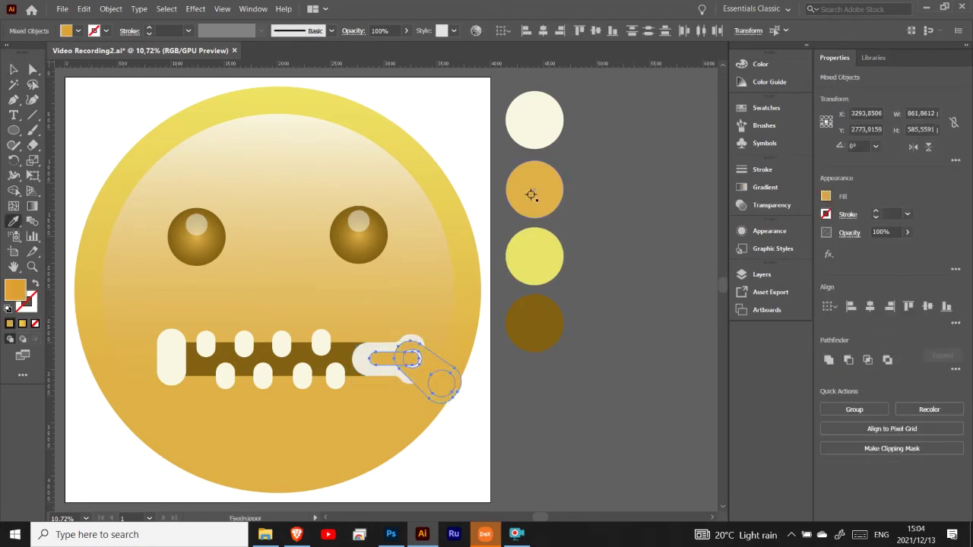
{"action": "double_click", "coordinate": [15, 290]}
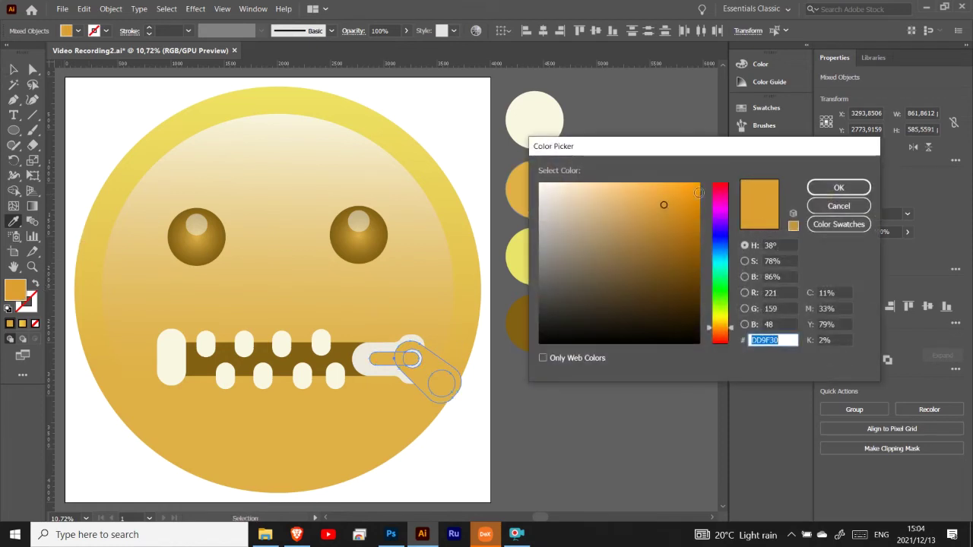
{"action": "left_click", "coordinate": [625, 200]}
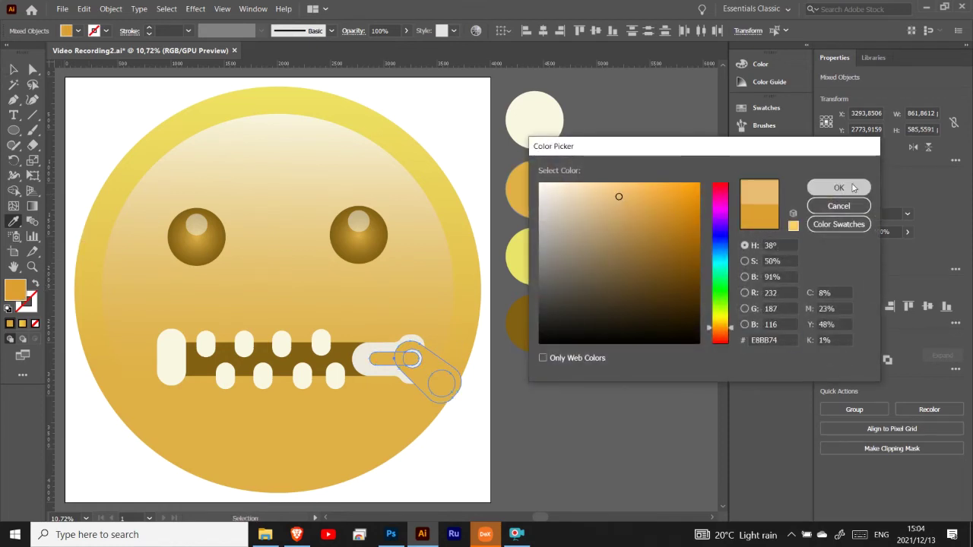
{"action": "left_click", "coordinate": [838, 187]}
{"action": "left_click", "coordinate": [13, 70]}
{"action": "left_click", "coordinate": [113, 105]}
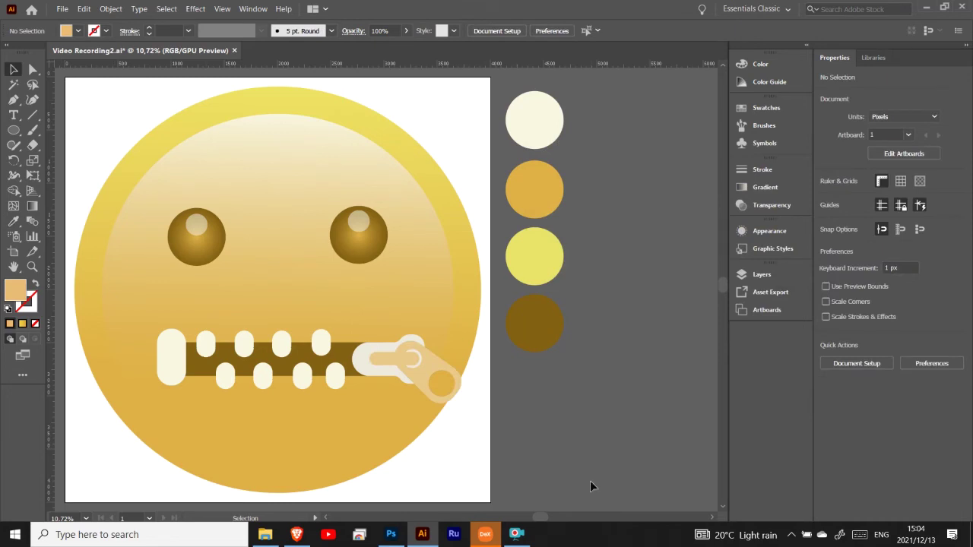
- Refill the zipper pull pieces with the dark brown sample colour
{"action": "left_click", "coordinate": [429, 372]}
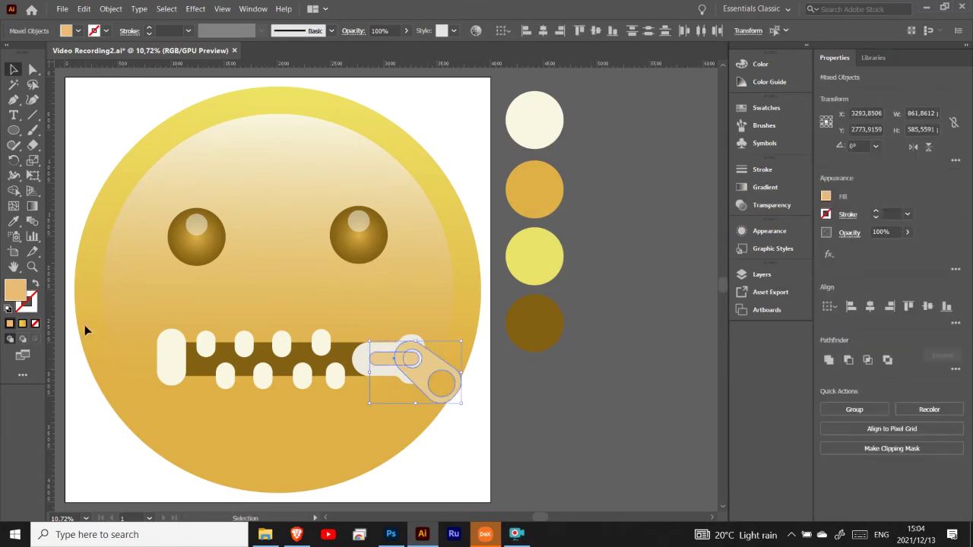
{"action": "double_click", "coordinate": [15, 288]}
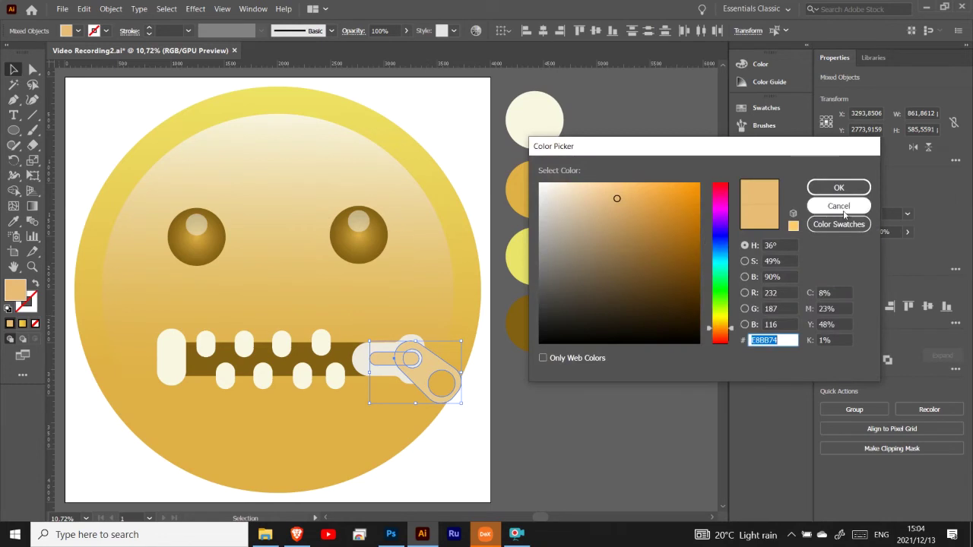
{"action": "left_click", "coordinate": [839, 206]}
{"action": "key", "text": "i"}
{"action": "left_click", "coordinate": [535, 323]}
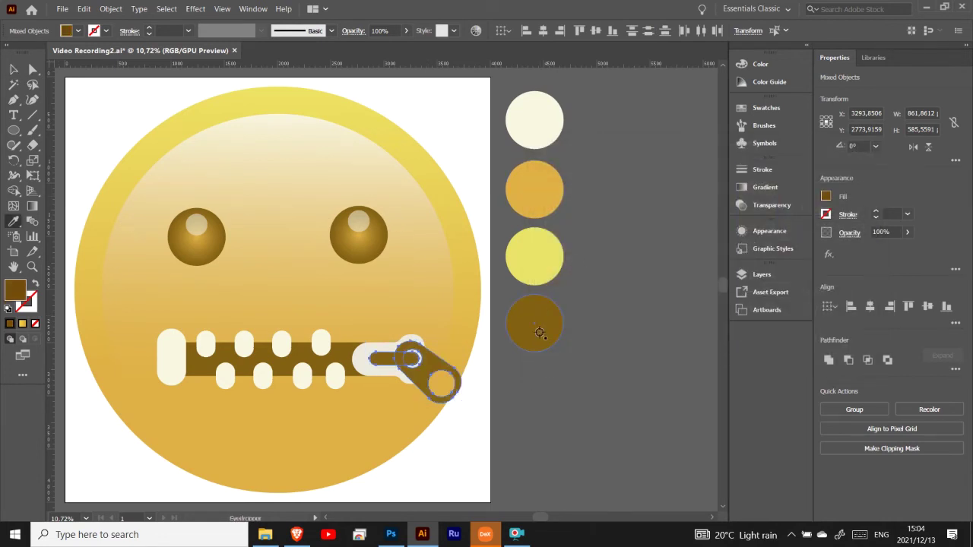
{"action": "key", "text": "v"}
{"action": "left_click", "coordinate": [100, 114]}
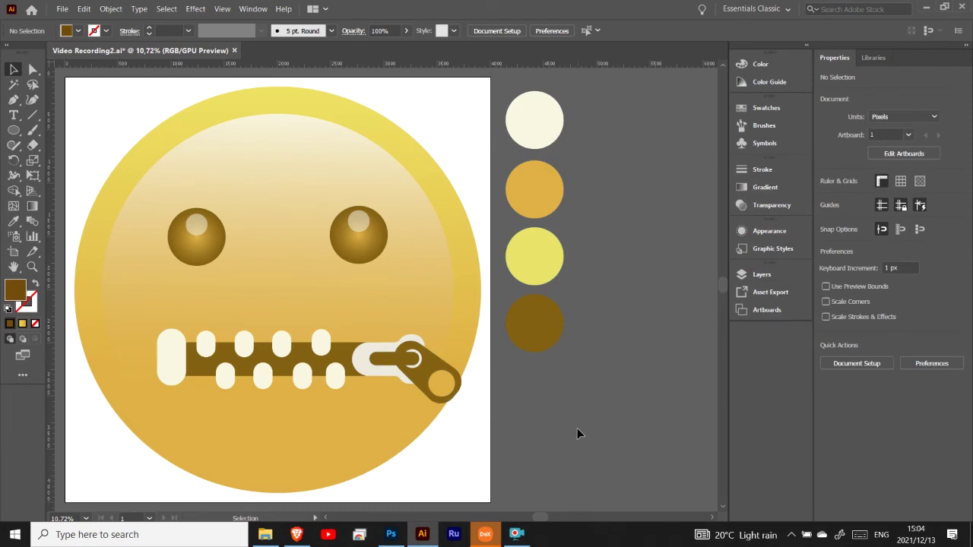
- Select all eight zipper teeth and nudge them slightly into place
{"action": "left_click", "coordinate": [205, 343]}
{"action": "left_click", "coordinate": [225, 375], "text": "shift"}
{"action": "left_click", "coordinate": [243, 344], "text": "shift"}
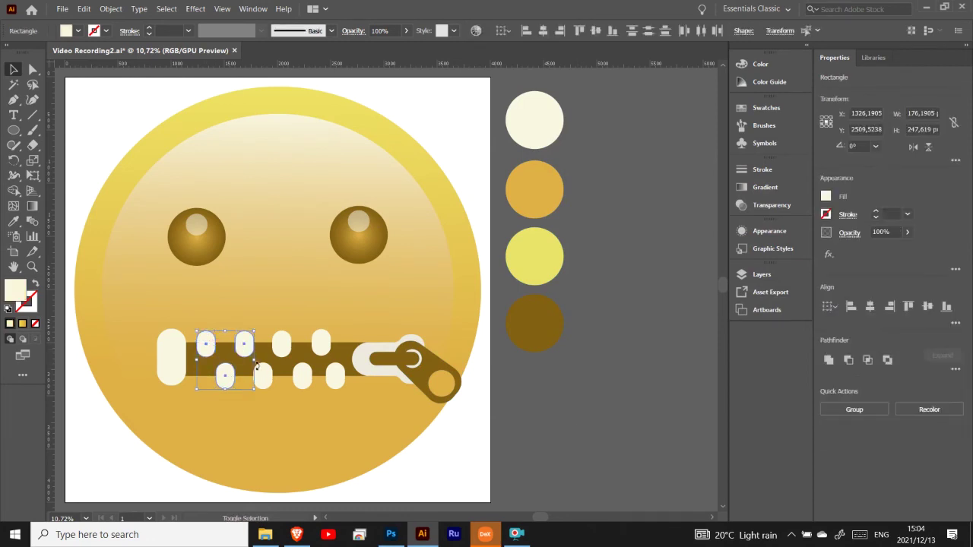
{"action": "left_click", "coordinate": [262, 375], "text": "shift"}
{"action": "left_click", "coordinate": [281, 344], "text": "shift"}
{"action": "left_click", "coordinate": [302, 375], "text": "shift"}
{"action": "left_click", "coordinate": [335, 376], "text": "shift"}
{"action": "left_click", "coordinate": [321, 342], "text": "shift"}
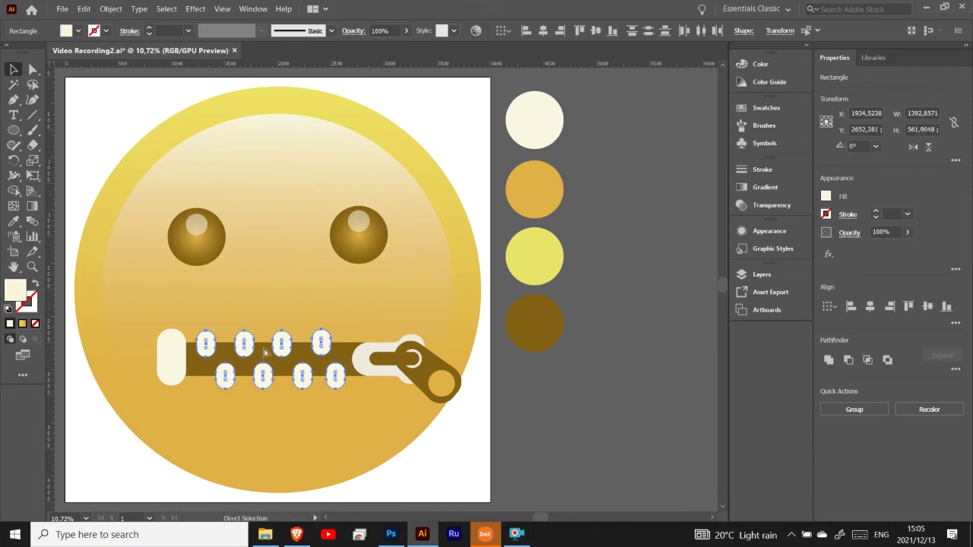
{"action": "left_click_drag", "start_coordinate": [247, 350], "coordinate": [243, 343]}
{"action": "left_click", "coordinate": [498, 389]}
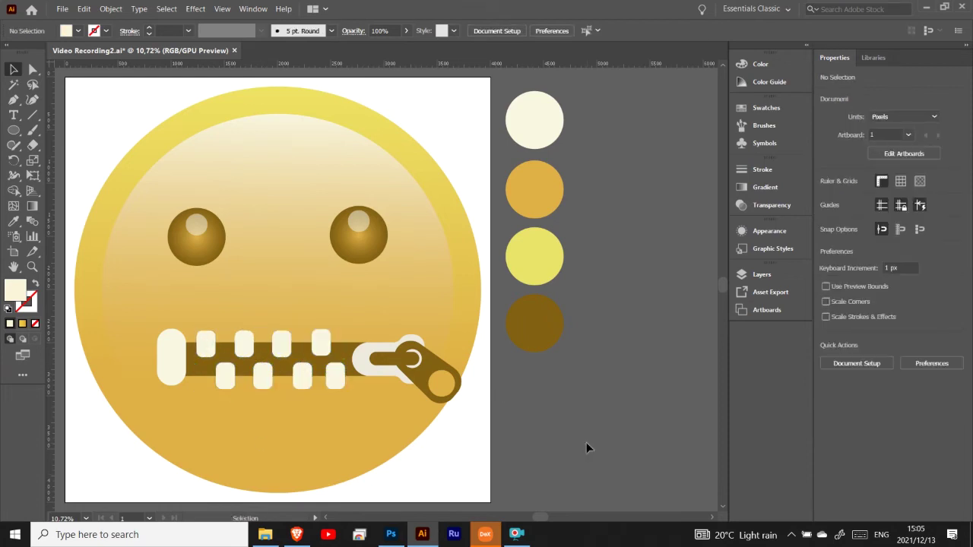
- Enlarge the first upper and first lower zipper teeth by dragging their corners
{"action": "scroll", "coordinate": [613, 299], "scroll_direction": "left", "scroll_amount": 3}
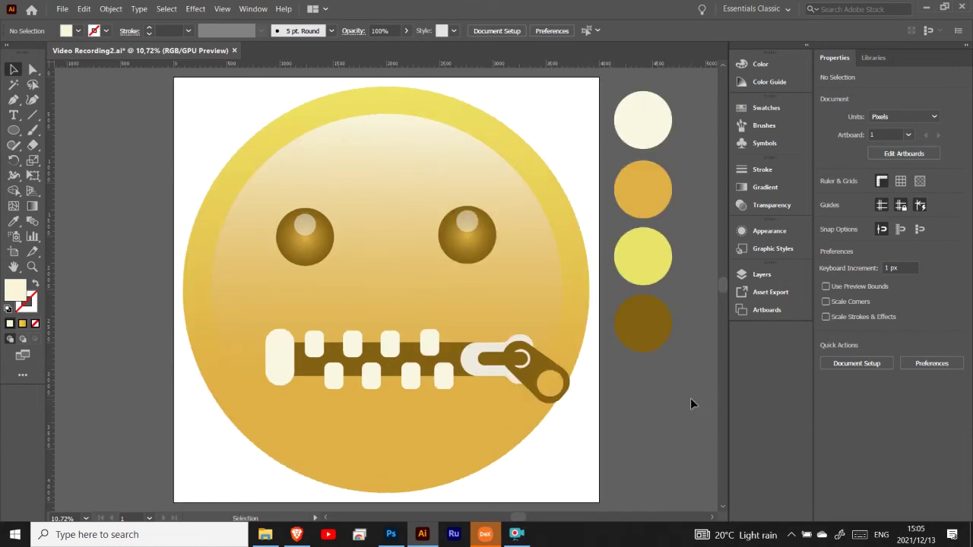
{"action": "left_click", "coordinate": [315, 342]}
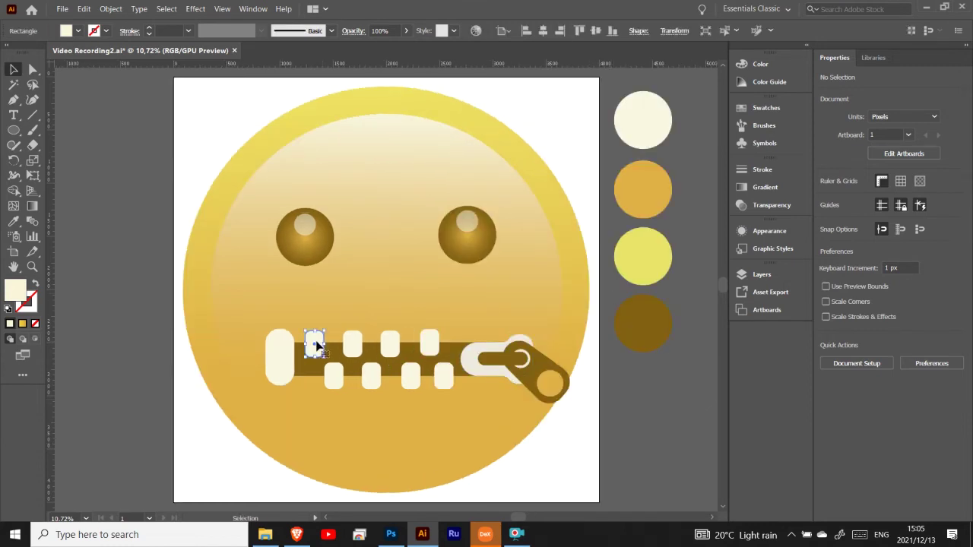
{"action": "left_click_drag", "start_coordinate": [324, 357], "coordinate": [330, 363]}
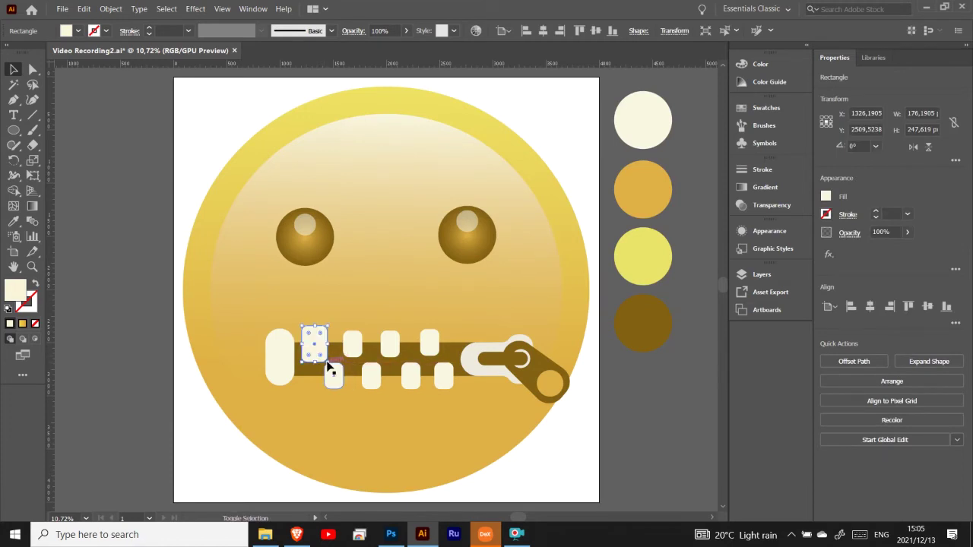
{"action": "left_click", "coordinate": [380, 418]}
{"action": "left_click", "coordinate": [335, 376]}
{"action": "left_click_drag", "start_coordinate": [346, 390], "coordinate": [348, 394]}
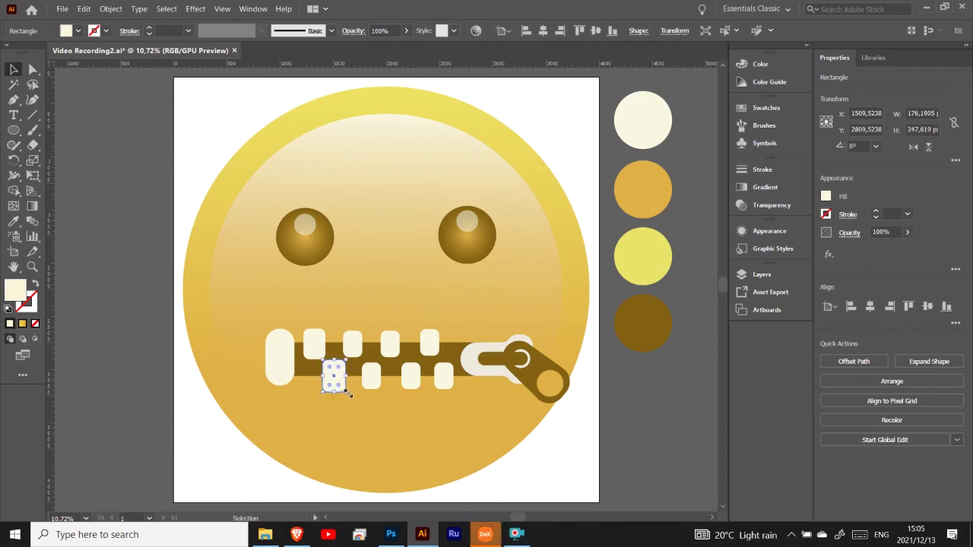
{"action": "left_click", "coordinate": [334, 376]}
{"action": "left_click", "coordinate": [353, 347], "text": "shift"}
- Delete the old small zipper teeth
{"action": "left_click", "coordinate": [390, 346], "text": "shift"}
{"action": "left_click", "coordinate": [430, 342], "text": "shift"}
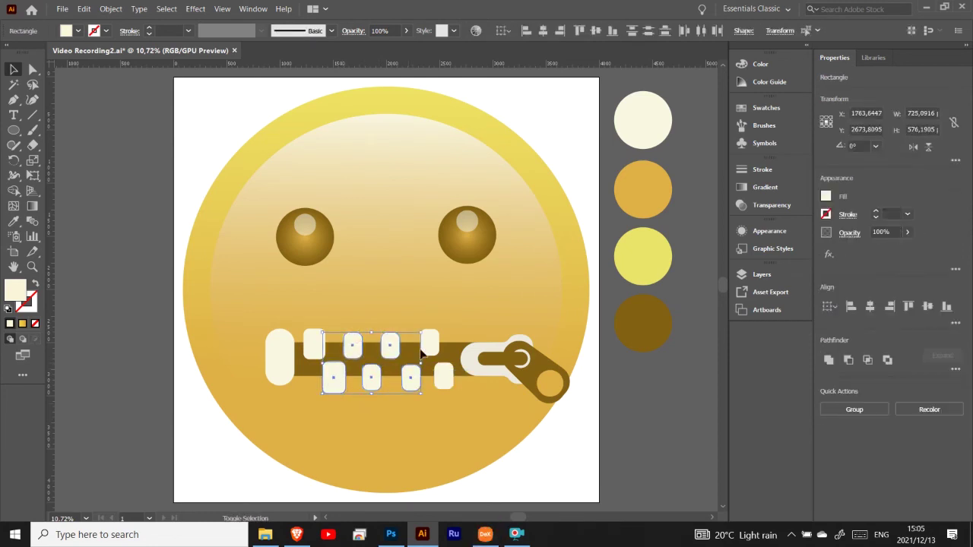
{"action": "left_click", "coordinate": [371, 376], "text": "shift"}
{"action": "left_click", "coordinate": [443, 376], "text": "shift"}
{"action": "key", "text": "Delete"}
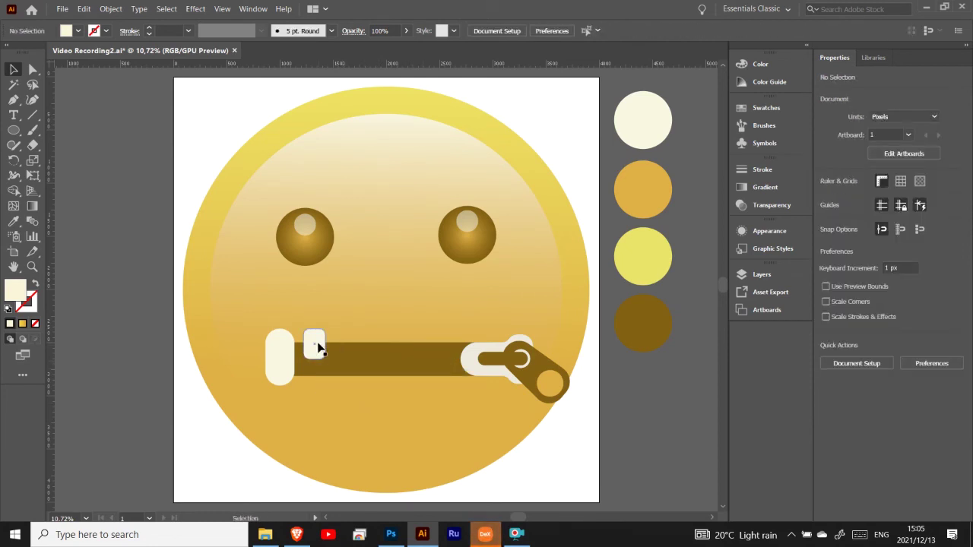
- Duplicate the enlarged teeth along both rows up to the slider, nudging the last upper tooth
{"action": "mouse_move", "coordinate": [314, 343]}
{"action": "left_mouse_down"}
{"action": "mouse_move", "coordinate": [338, 386]}
{"action": "mouse_move", "coordinate": [358, 350]}
{"action": "left_mouse_up"}
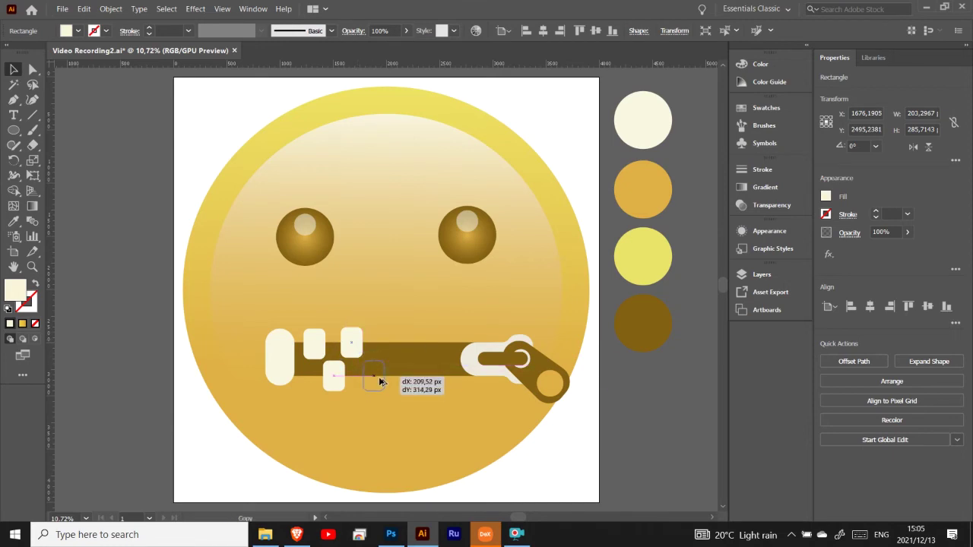
{"action": "mouse_move", "coordinate": [356, 343]}
{"action": "left_mouse_down"}
{"action": "mouse_move", "coordinate": [373, 376]}
{"action": "mouse_move", "coordinate": [401, 346]}
{"action": "mouse_move", "coordinate": [424, 380]}
{"action": "mouse_move", "coordinate": [436, 344]}
{"action": "mouse_move", "coordinate": [459, 378]}
{"action": "left_mouse_up"}
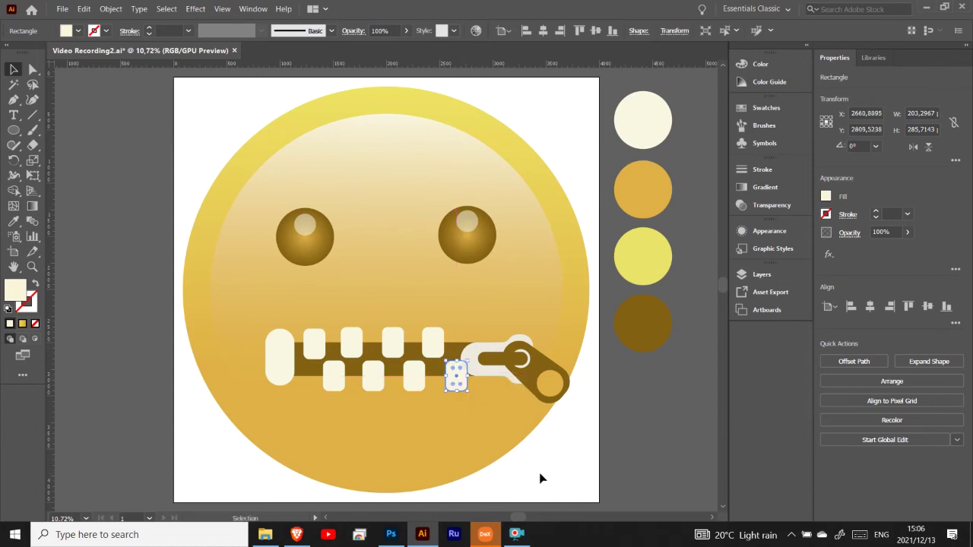
{"action": "left_click", "coordinate": [540, 478]}
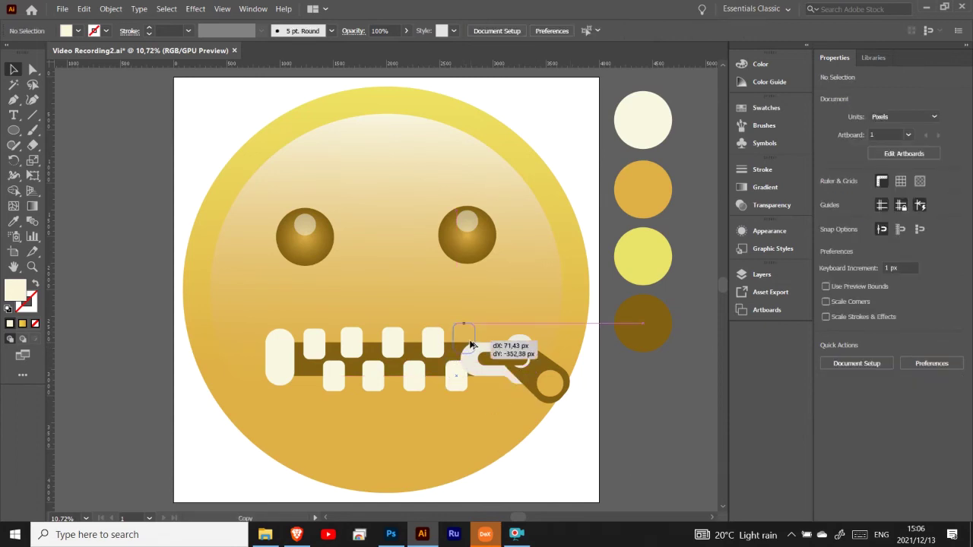
{"action": "mouse_move", "coordinate": [458, 378]}
{"action": "left_mouse_down"}
{"action": "mouse_move", "coordinate": [467, 337]}
{"action": "mouse_move", "coordinate": [434, 345]}
{"action": "left_mouse_up"}
{"action": "left_click", "coordinate": [548, 476]}
{"action": "left_click", "coordinate": [583, 495]}
{"action": "key", "text": "ctrl+shift+a"}
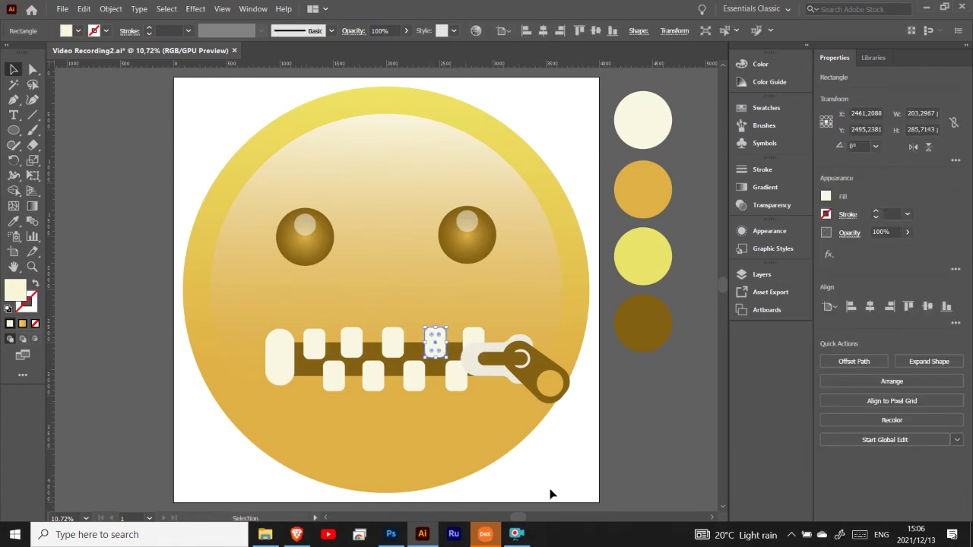
{"action": "left_click", "coordinate": [552, 494]}
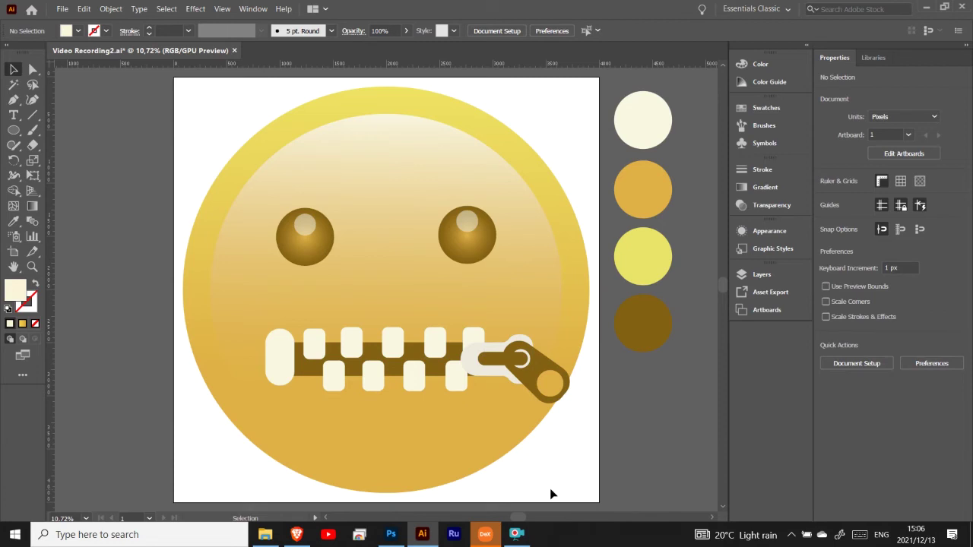
- Give the zipper end piece and all teeth a 15 pt outline
{"action": "left_click", "coordinate": [282, 352]}
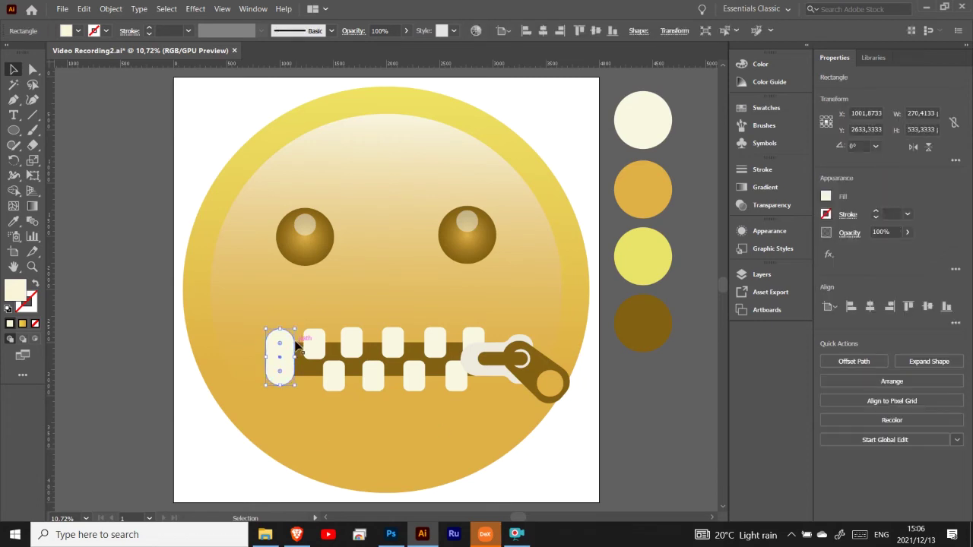
{"action": "left_click", "coordinate": [314, 343], "text": "shift"}
{"action": "left_click", "coordinate": [351, 343], "text": "shift"}
{"action": "left_click", "coordinate": [393, 344], "text": "shift"}
{"action": "left_click", "coordinate": [414, 375], "text": "shift"}
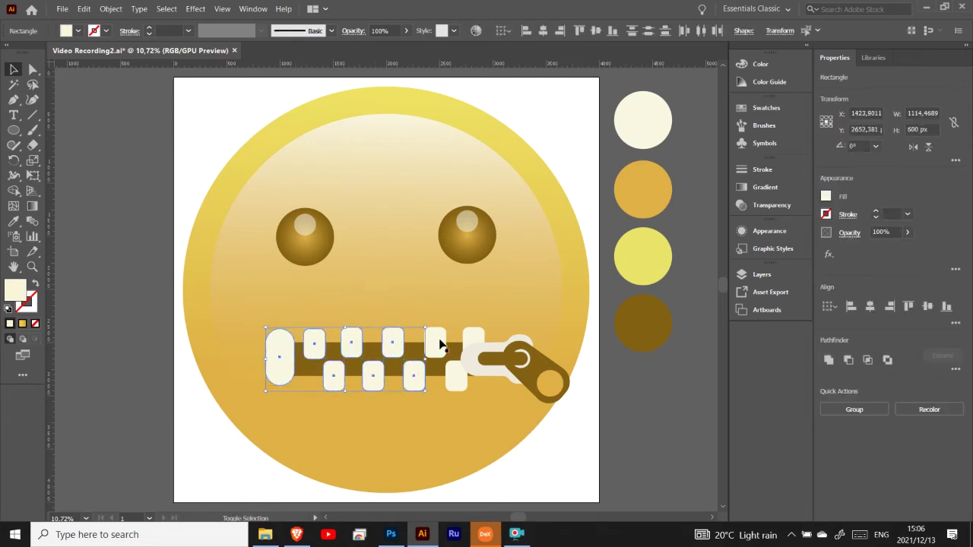
{"action": "left_click", "coordinate": [435, 343], "text": "shift"}
{"action": "left_click", "coordinate": [456, 375], "text": "shift"}
{"action": "left_click", "coordinate": [473, 342], "text": "shift"}
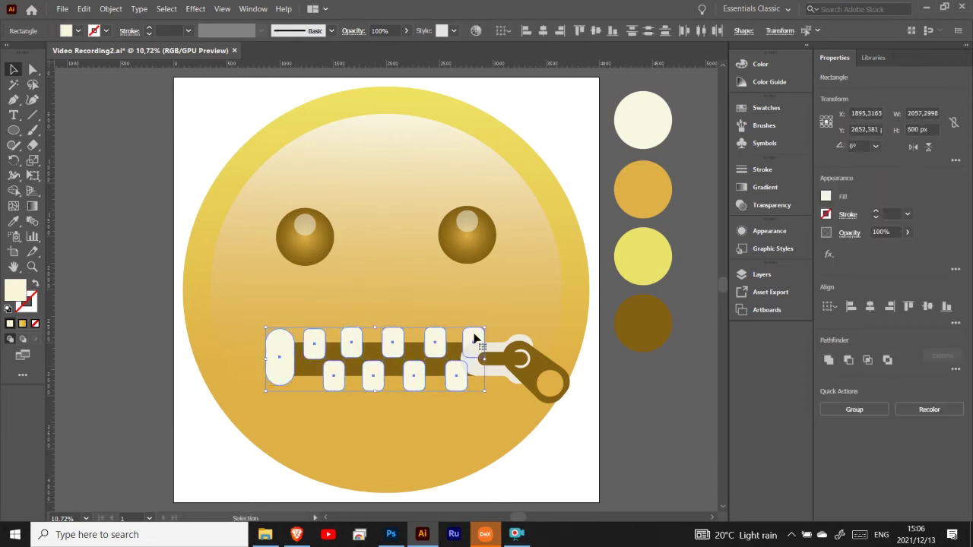
{"action": "left_click", "coordinate": [877, 212]}
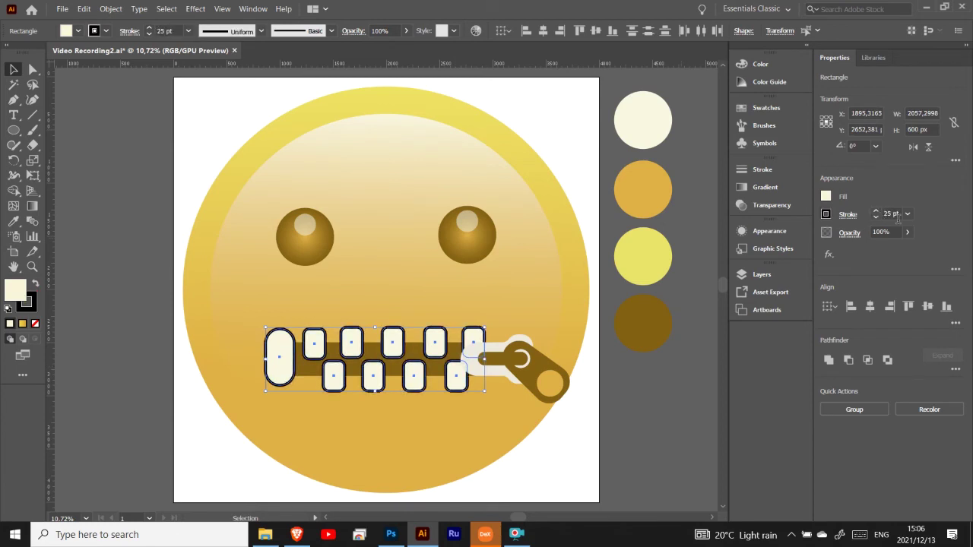
{"action": "key", "text": "shift+Down"}
{"action": "key", "text": "v"}
{"action": "left_click", "coordinate": [133, 177]}
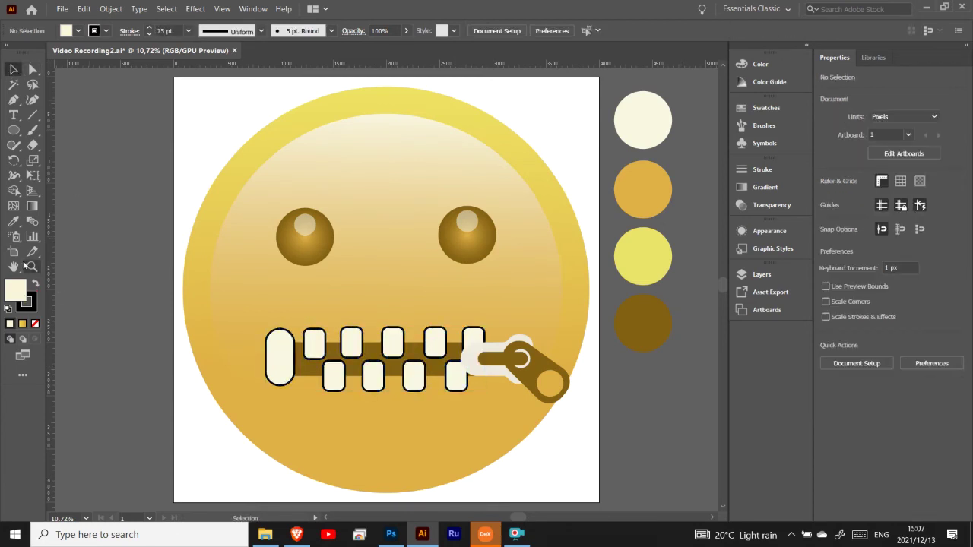
- Sample the dark brown from the artwork and select the end piece and every tooth again
{"action": "key", "text": "i"}
{"action": "left_click", "coordinate": [533, 359]}
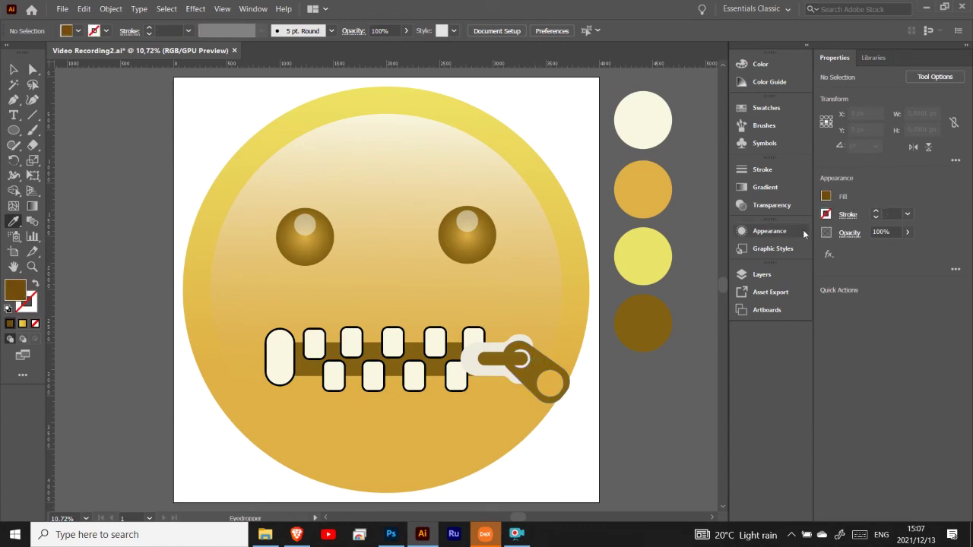
{"action": "key", "text": "v"}
{"action": "left_click", "coordinate": [291, 368]}
{"action": "left_click", "coordinate": [314, 344], "text": "shift"}
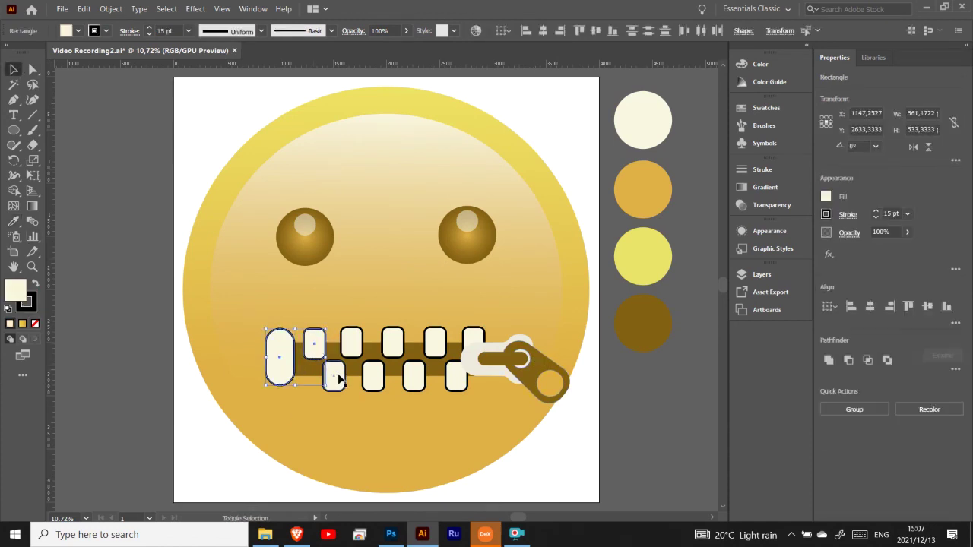
{"action": "left_click", "coordinate": [335, 375], "text": "shift"}
{"action": "left_click", "coordinate": [351, 343], "text": "shift"}
{"action": "left_click", "coordinate": [372, 375], "text": "shift"}
{"action": "left_click", "coordinate": [392, 342], "text": "shift"}
{"action": "left_click", "coordinate": [414, 375], "text": "shift"}
{"action": "left_click", "coordinate": [456, 376], "text": "shift"}
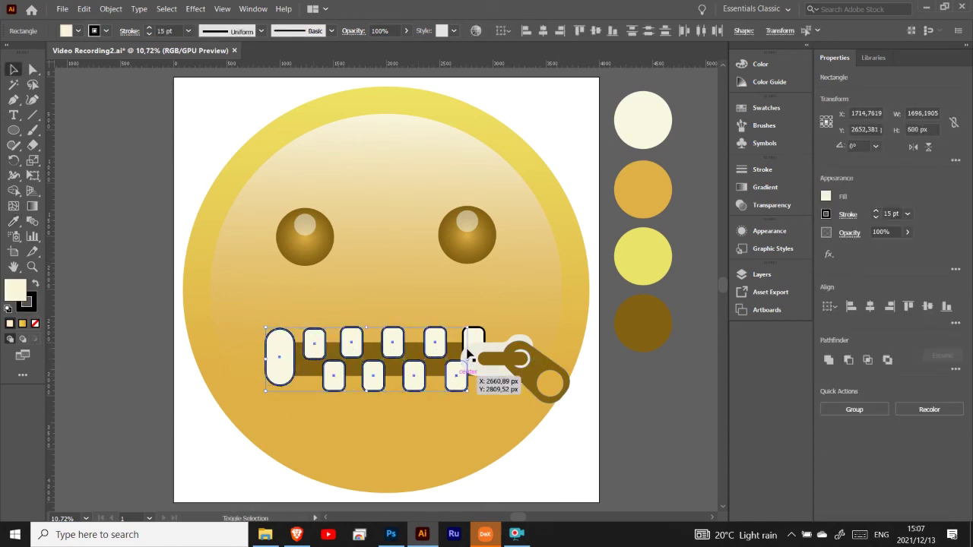
{"action": "left_click", "coordinate": [473, 342], "text": "shift"}
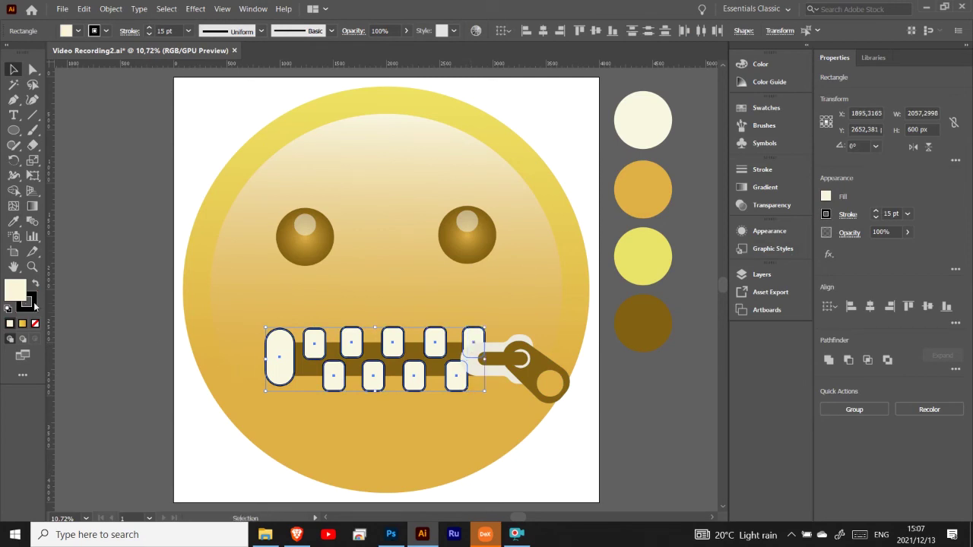
{"action": "double_click", "coordinate": [17, 291]}
{"action": "left_click", "coordinate": [838, 188]}
{"action": "key", "text": "v"}
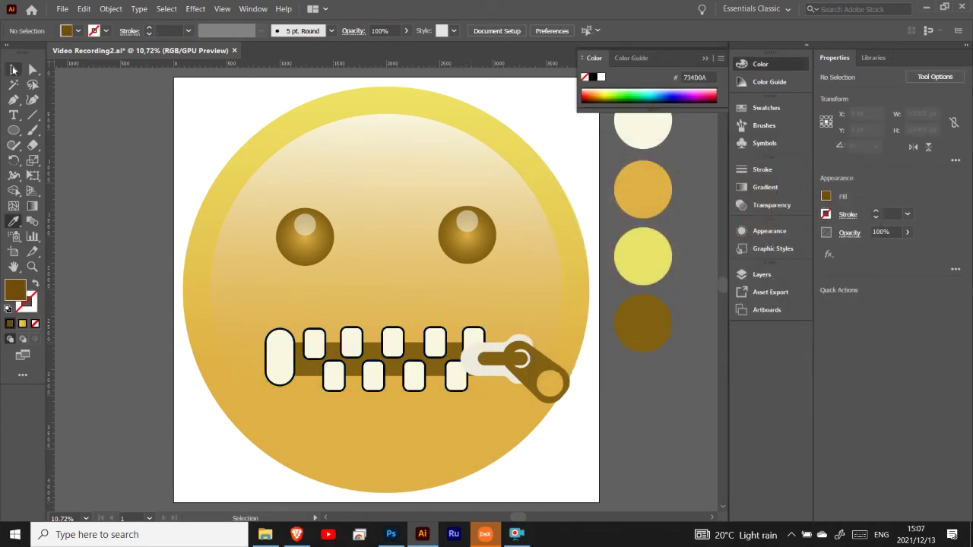
- Change the teeth outlines to the dark brown colour
{"action": "left_click", "coordinate": [280, 356]}
{"action": "left_click_drag", "start_coordinate": [318, 348], "coordinate": [453, 374]}
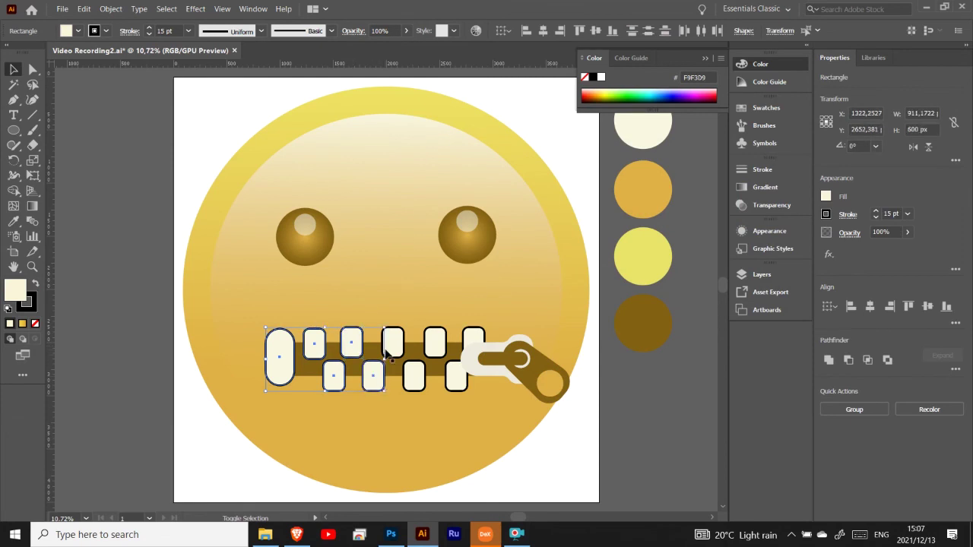
{"action": "left_click", "coordinate": [472, 334], "text": "shift"}
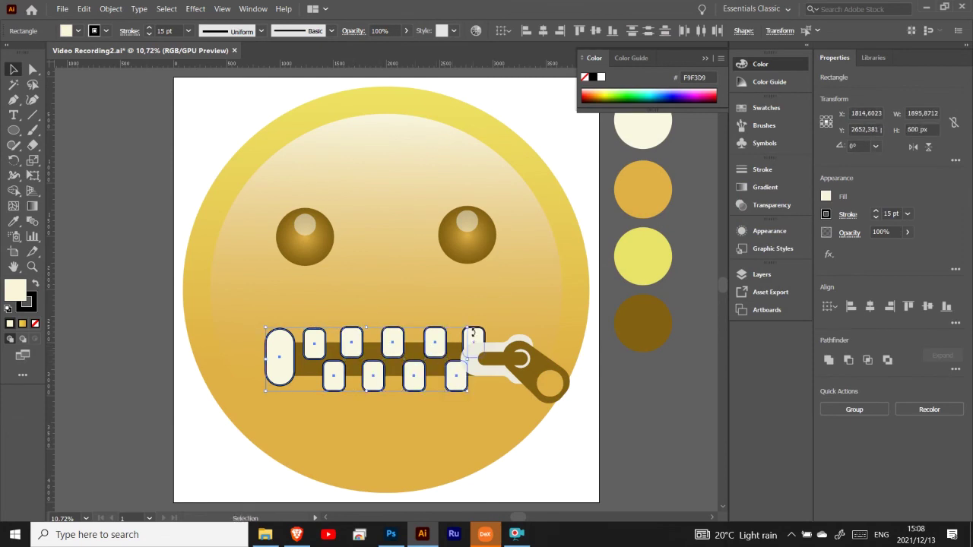
{"action": "double_click", "coordinate": [31, 306]}
{"action": "type", "text": "734D0A"}
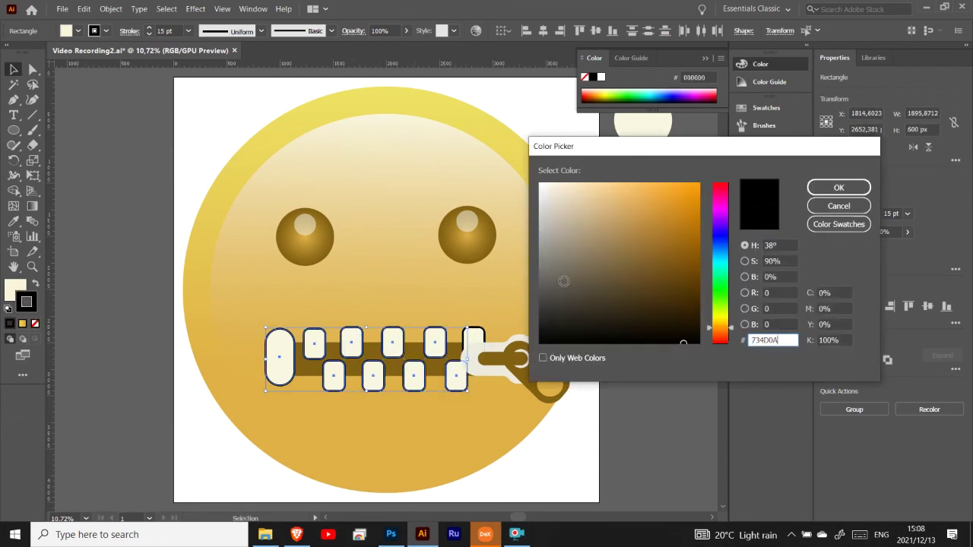
{"action": "left_click", "coordinate": [839, 187]}
{"action": "left_click", "coordinate": [674, 416]}
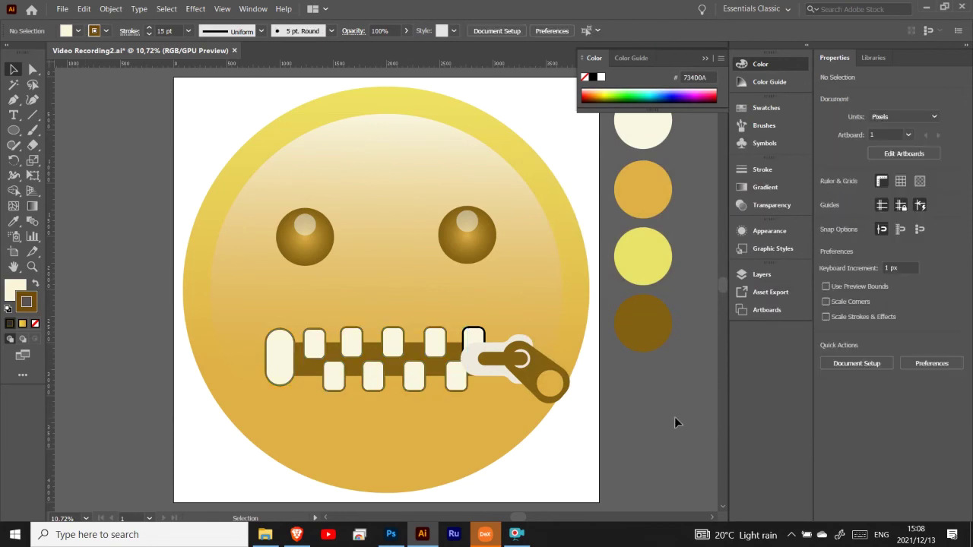
- Give the last upper tooth beside the slider a 734D0A outline
{"action": "left_click", "coordinate": [469, 340]}
{"action": "double_click", "coordinate": [31, 305]}
{"action": "type", "text": "734D0A"}
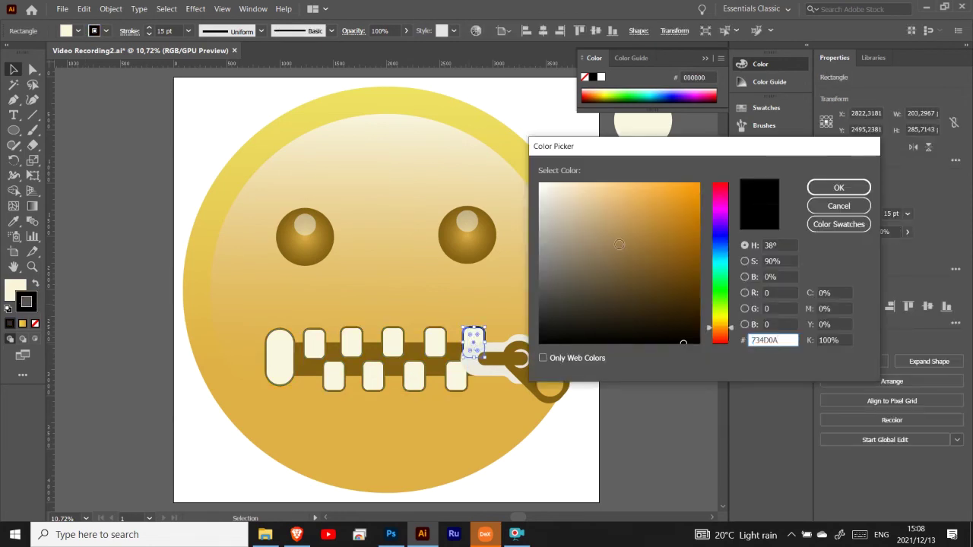
{"action": "left_click", "coordinate": [837, 187]}
{"action": "left_click", "coordinate": [673, 377]}
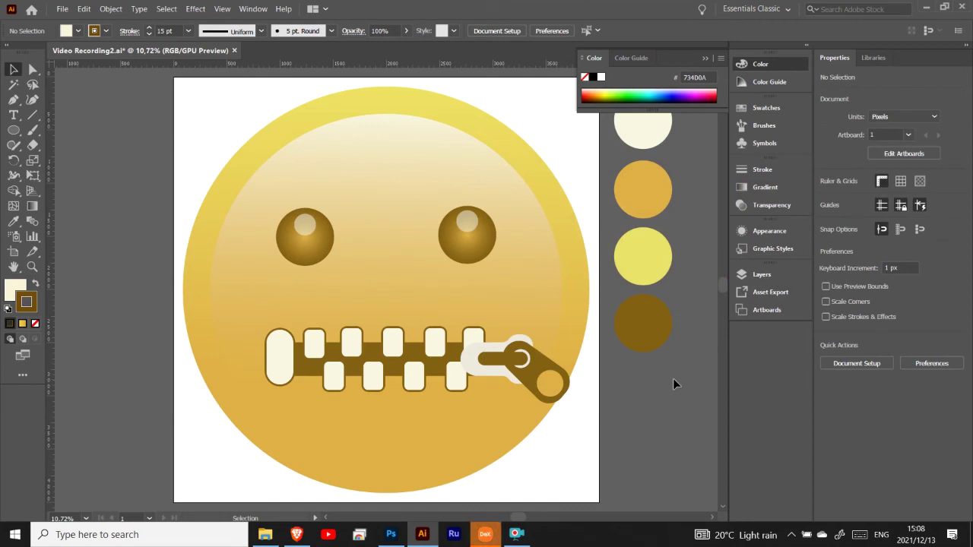
{"action": "left_click", "coordinate": [317, 348]}
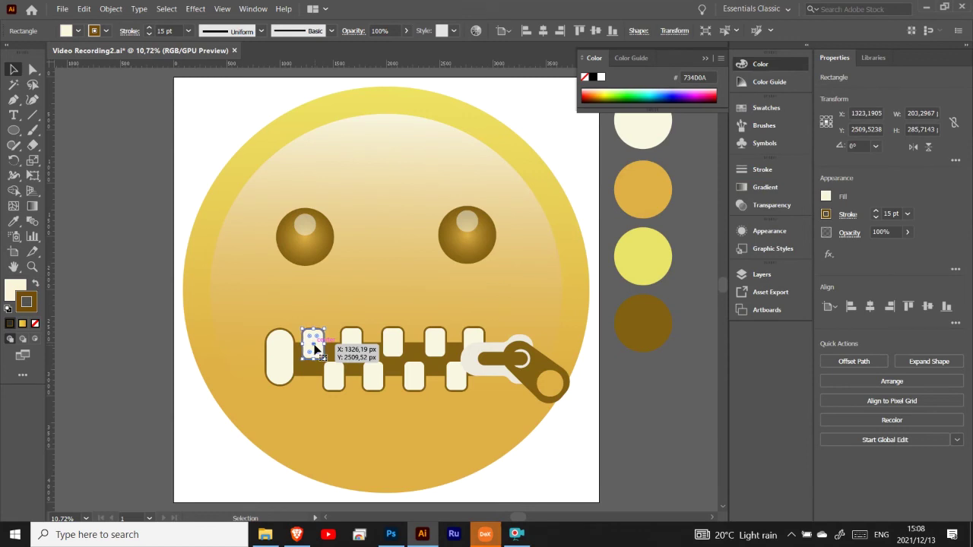
- Duplicate a tooth into the lower row and rearrange teeth to alternate above and below
{"action": "mouse_move", "coordinate": [316, 348]}
{"action": "left_mouse_down"}
{"action": "mouse_move", "coordinate": [338, 377]}
{"action": "mouse_move", "coordinate": [374, 376]}
{"action": "left_mouse_up"}
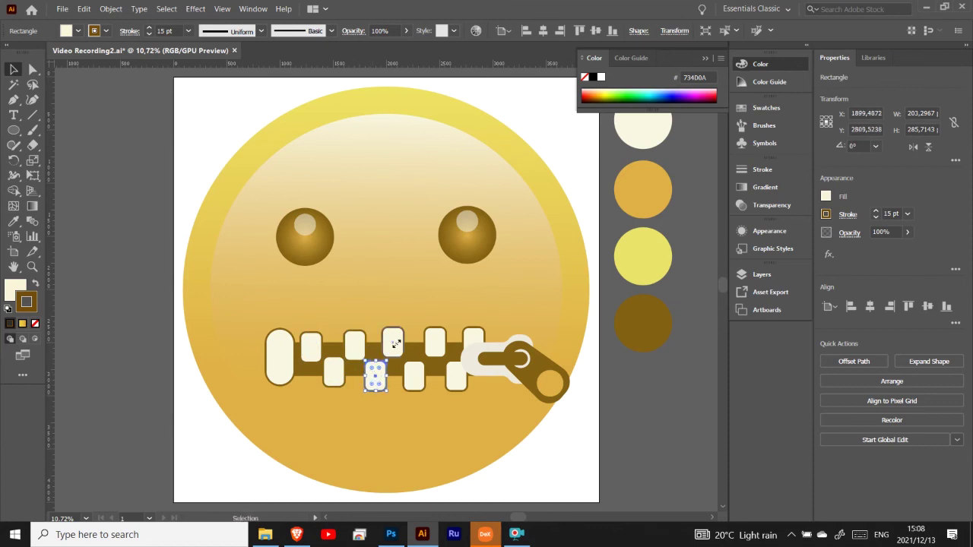
{"action": "left_click_drag", "start_coordinate": [394, 343], "coordinate": [396, 340]}
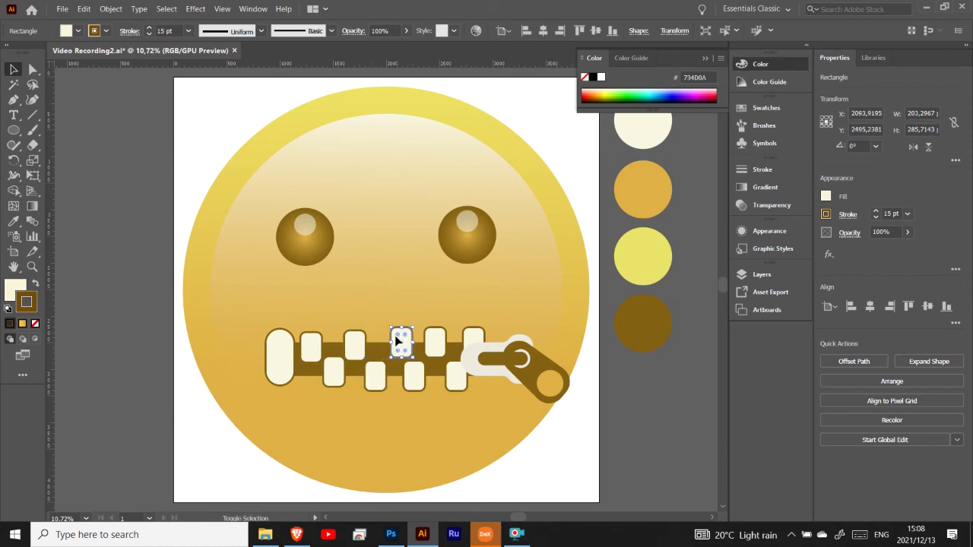
{"action": "left_click", "coordinate": [351, 354]}
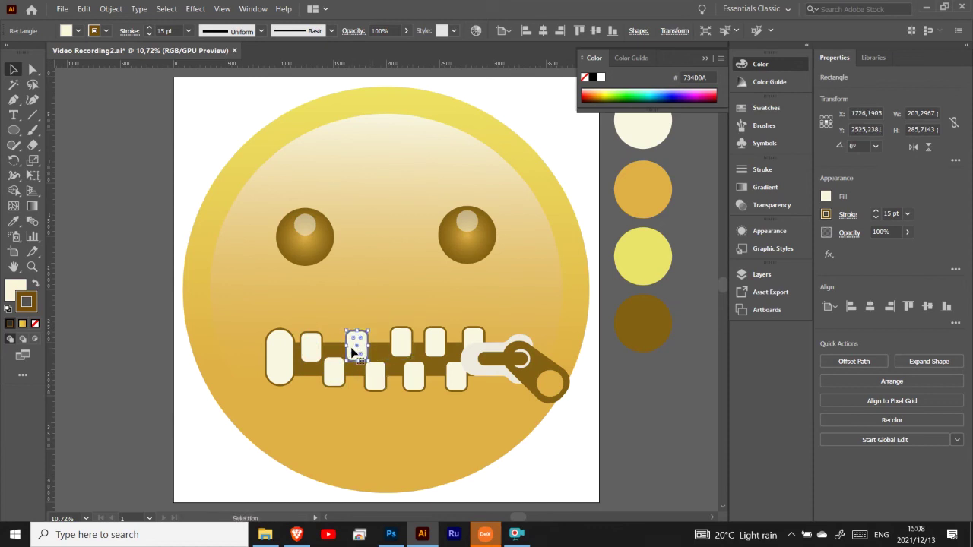
{"action": "mouse_move", "coordinate": [375, 376]}
{"action": "left_mouse_down"}
{"action": "mouse_move", "coordinate": [359, 348]}
{"action": "mouse_move", "coordinate": [320, 341]}
{"action": "left_mouse_up"}
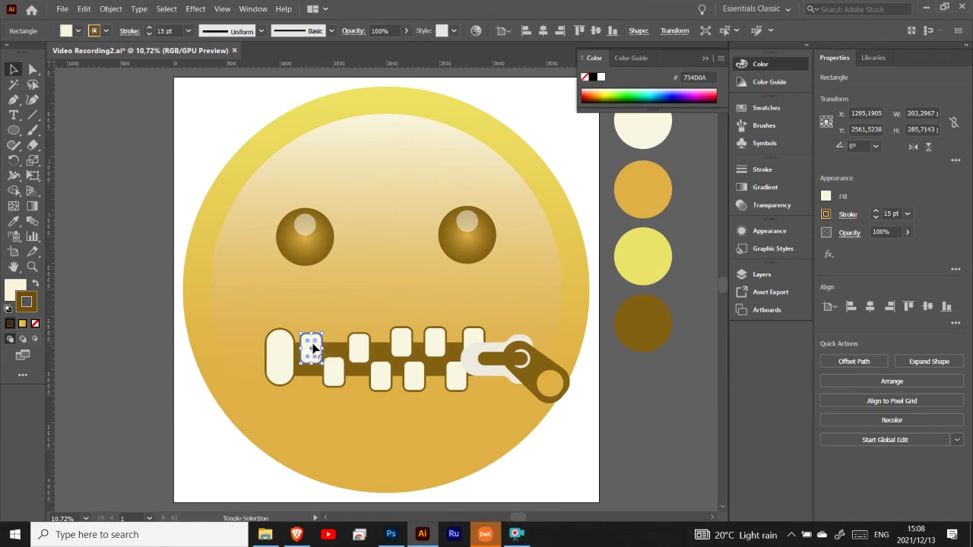
{"action": "left_click", "coordinate": [335, 372]}
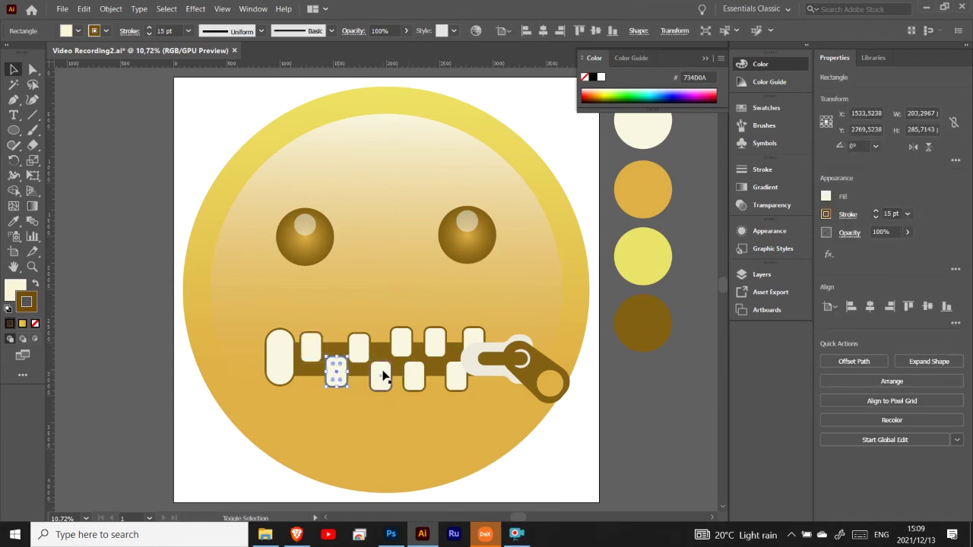
{"action": "left_click", "coordinate": [384, 374]}
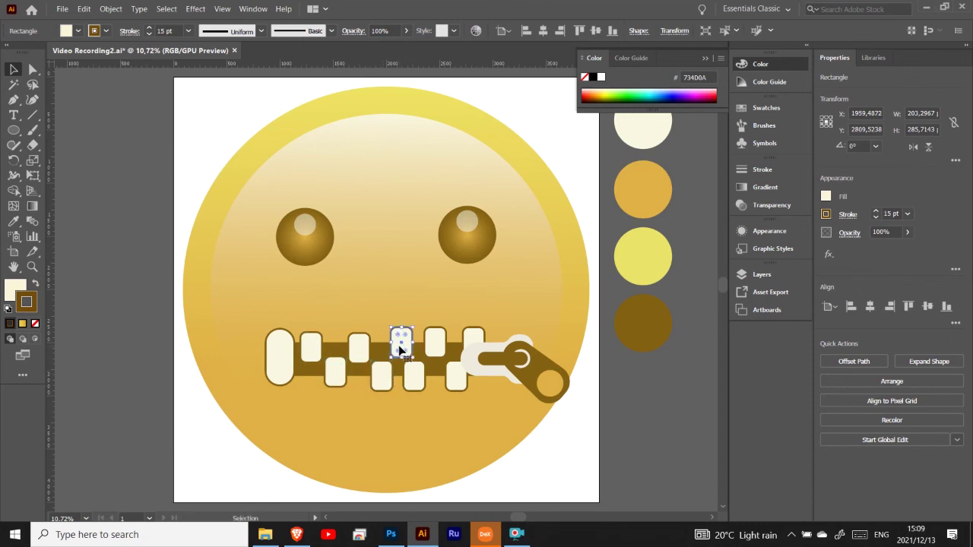
{"action": "left_click_drag", "start_coordinate": [400, 349], "coordinate": [471, 416]}
{"action": "left_click", "coordinate": [414, 380]}
{"action": "mouse_move", "coordinate": [434, 344]}
{"action": "left_mouse_down"}
{"action": "mouse_move", "coordinate": [445, 344]}
{"action": "mouse_move", "coordinate": [403, 346]}
{"action": "mouse_move", "coordinate": [453, 352]}
{"action": "mouse_move", "coordinate": [429, 374]}
{"action": "left_mouse_up"}
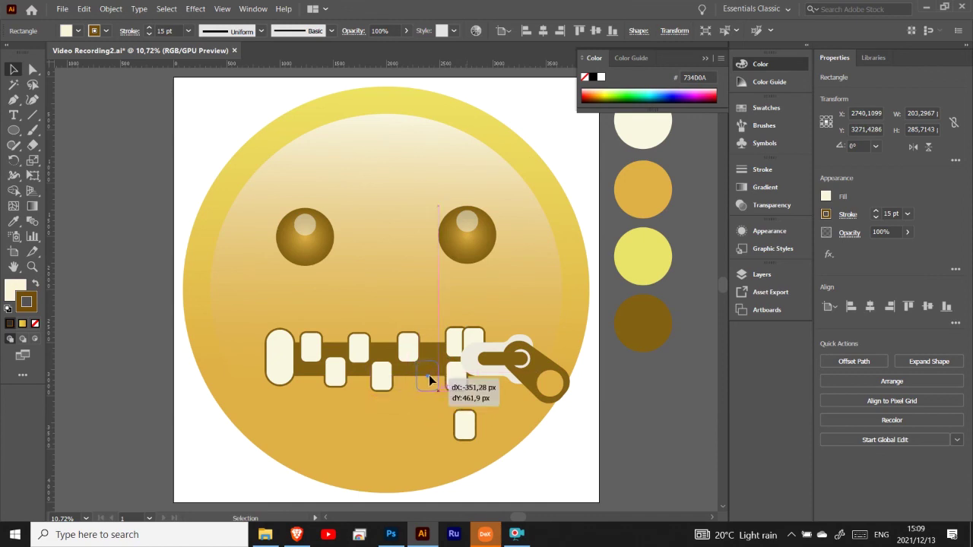
{"action": "left_click_drag", "start_coordinate": [429, 375], "coordinate": [434, 376]}
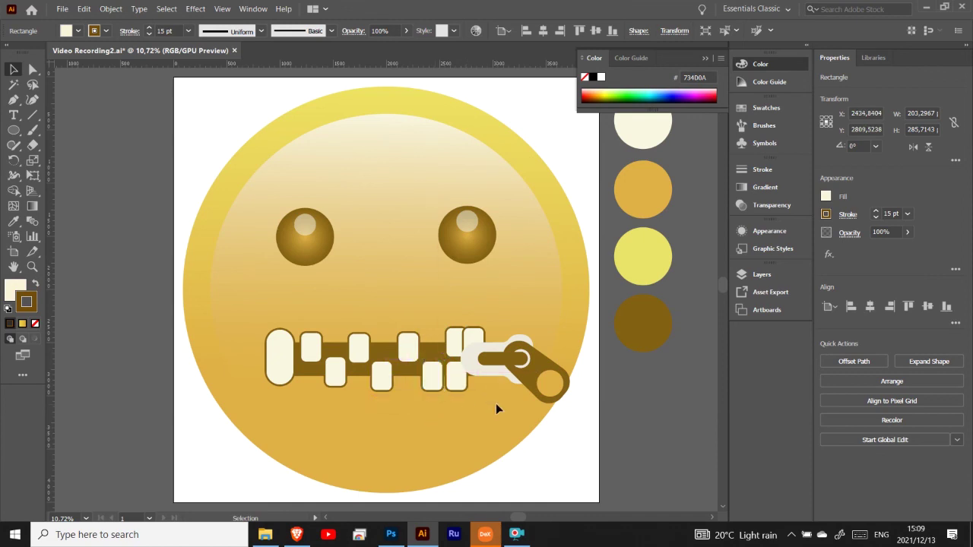
- Park the spare tooth on the face and fine-tune the teeth positions near the slider
{"action": "left_click_drag", "start_coordinate": [474, 342], "coordinate": [522, 281]}
{"action": "mouse_move", "coordinate": [461, 377]}
{"action": "left_mouse_down"}
{"action": "mouse_move", "coordinate": [482, 373]}
{"action": "mouse_move", "coordinate": [464, 357]}
{"action": "left_mouse_up"}
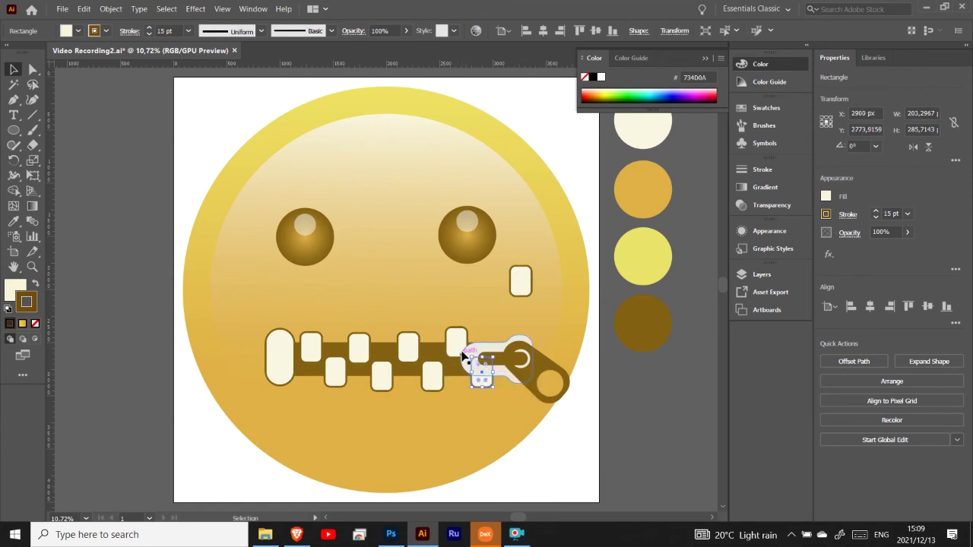
{"action": "left_click", "coordinate": [446, 403]}
{"action": "left_click", "coordinate": [432, 376]}
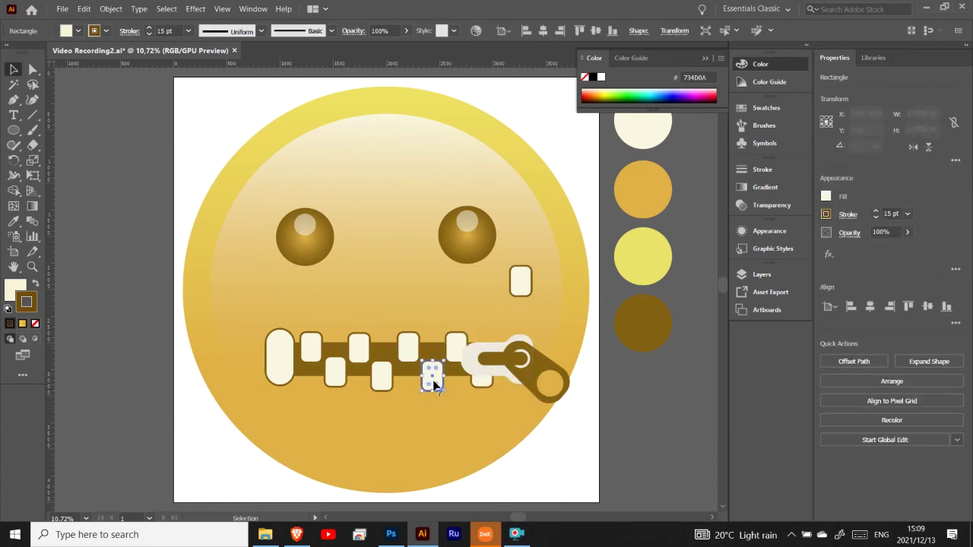
{"action": "left_click", "coordinate": [382, 380]}
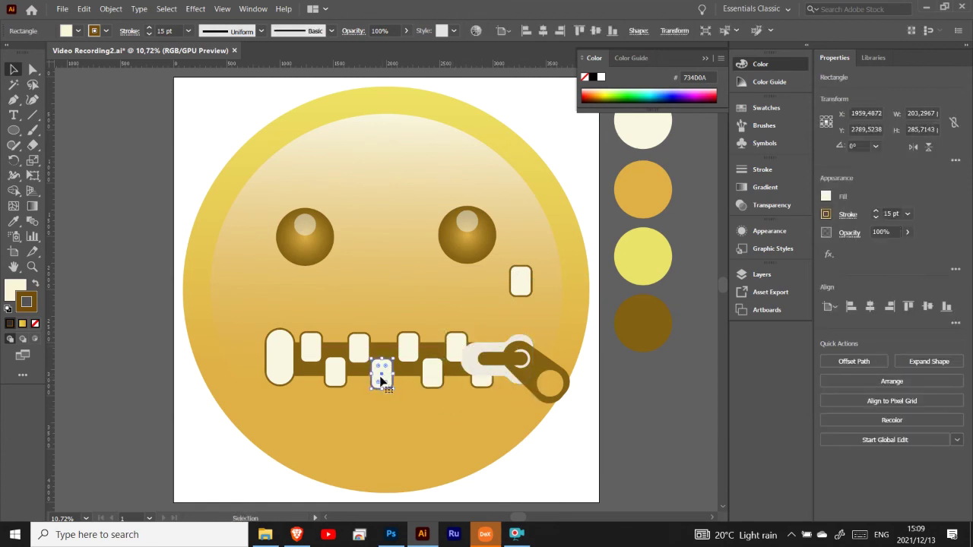
{"action": "left_click", "coordinate": [337, 369]}
{"action": "left_click", "coordinate": [419, 406]}
{"action": "left_click", "coordinate": [432, 376]}
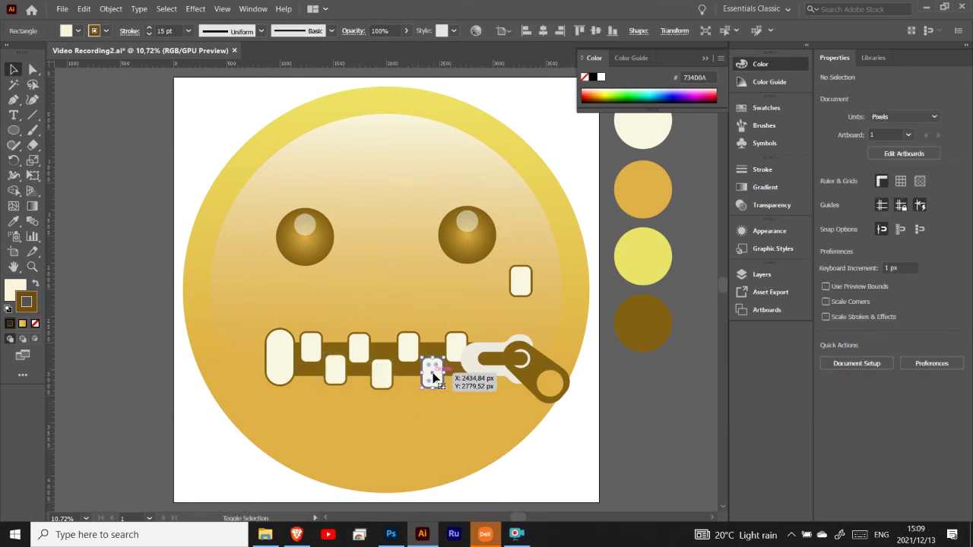
{"action": "left_click_drag", "start_coordinate": [461, 348], "coordinate": [466, 348]}
{"action": "left_click", "coordinate": [467, 412]}
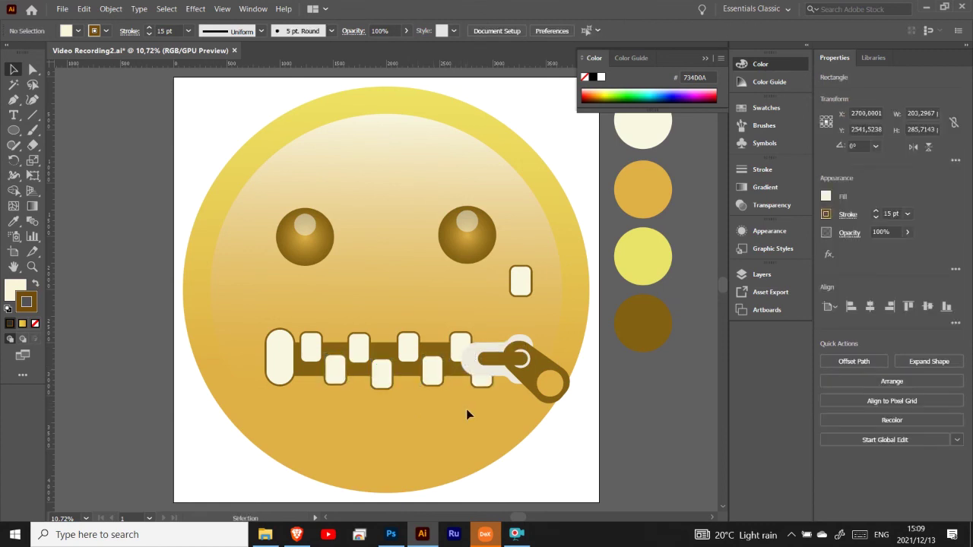
{"action": "left_click_drag", "start_coordinate": [484, 385], "coordinate": [487, 380]}
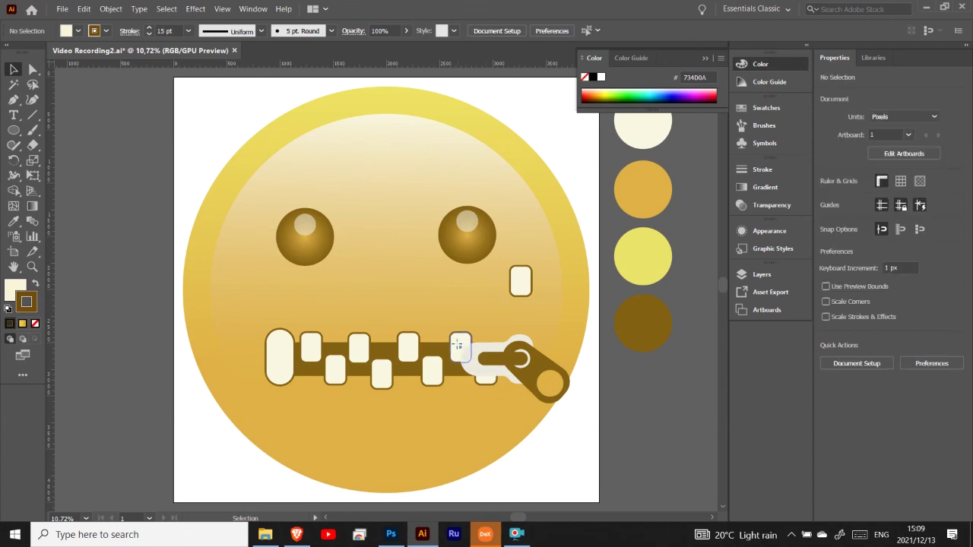
{"action": "left_click_drag", "start_coordinate": [459, 345], "coordinate": [452, 342]}
{"action": "left_click", "coordinate": [510, 451]}
- Delete the spare tooth from the face
{"action": "left_click", "coordinate": [520, 289]}
{"action": "key", "text": "Delete"}
{"action": "left_click", "coordinate": [490, 352]}
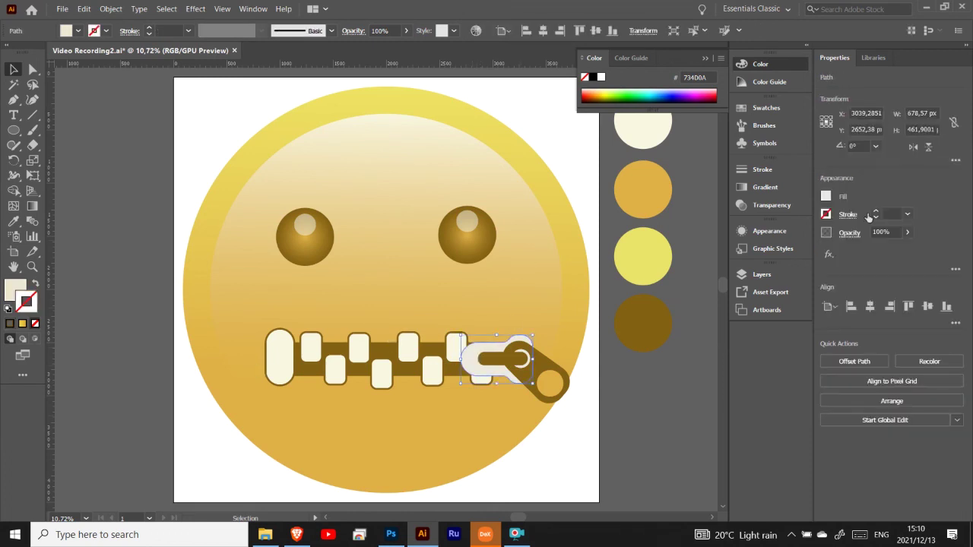
- Stroke the slider 18 pt brown and give the pull tab a thicker cream F9E7CA outline
{"action": "left_click", "coordinate": [877, 213]}
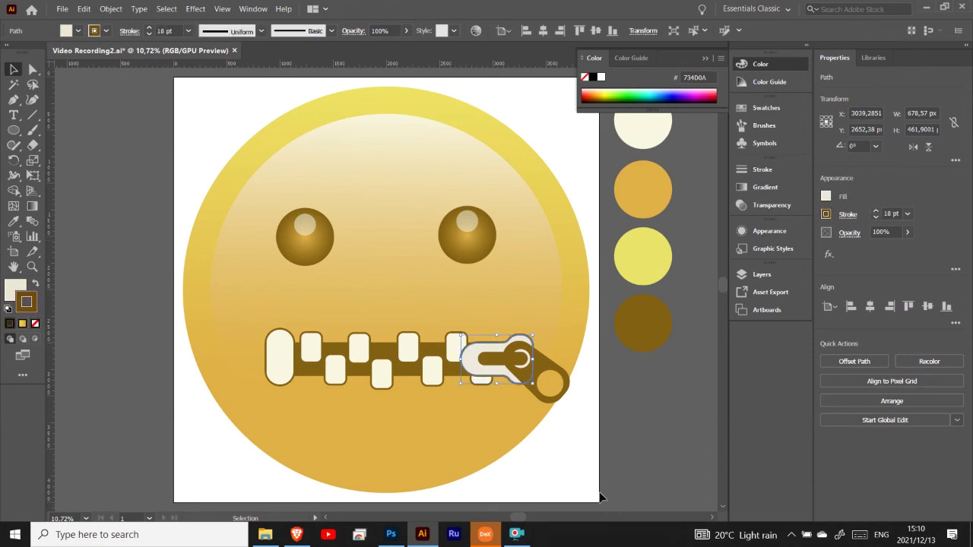
{"action": "left_click", "coordinate": [600, 497]}
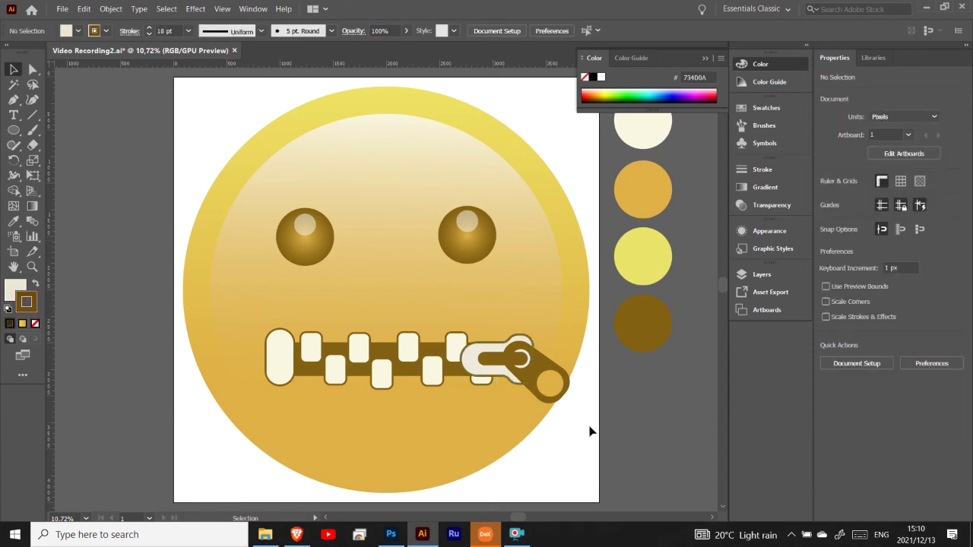
{"action": "left_click", "coordinate": [538, 377]}
{"action": "double_click", "coordinate": [33, 302]}
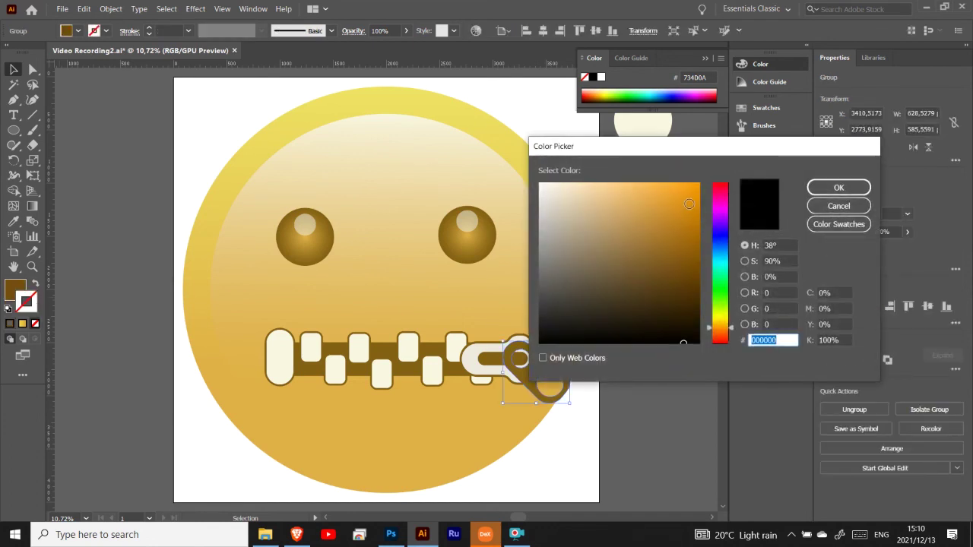
{"action": "left_click_drag", "start_coordinate": [688, 204], "coordinate": [571, 183]}
{"action": "left_click", "coordinate": [838, 187]}
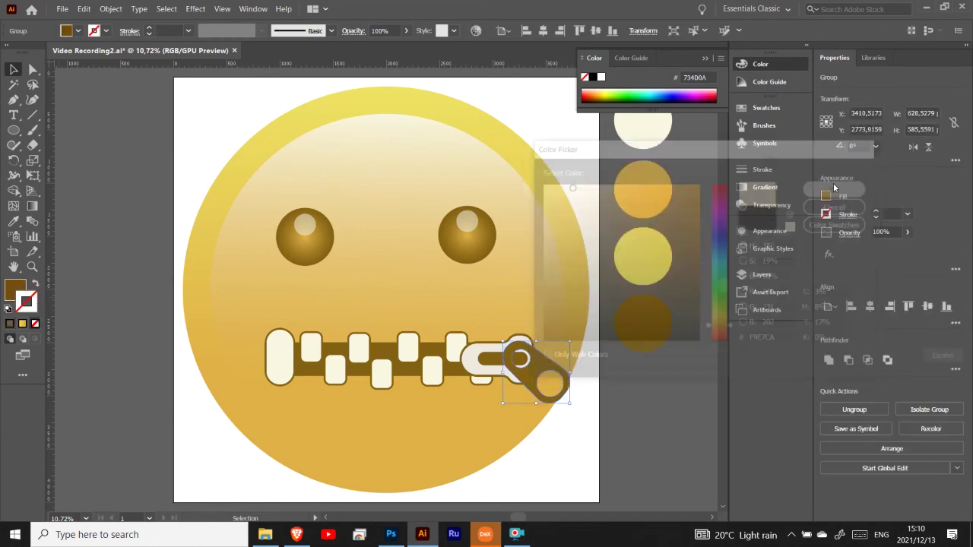
{"action": "left_click", "coordinate": [661, 386]}
{"action": "left_click", "coordinate": [545, 365]}
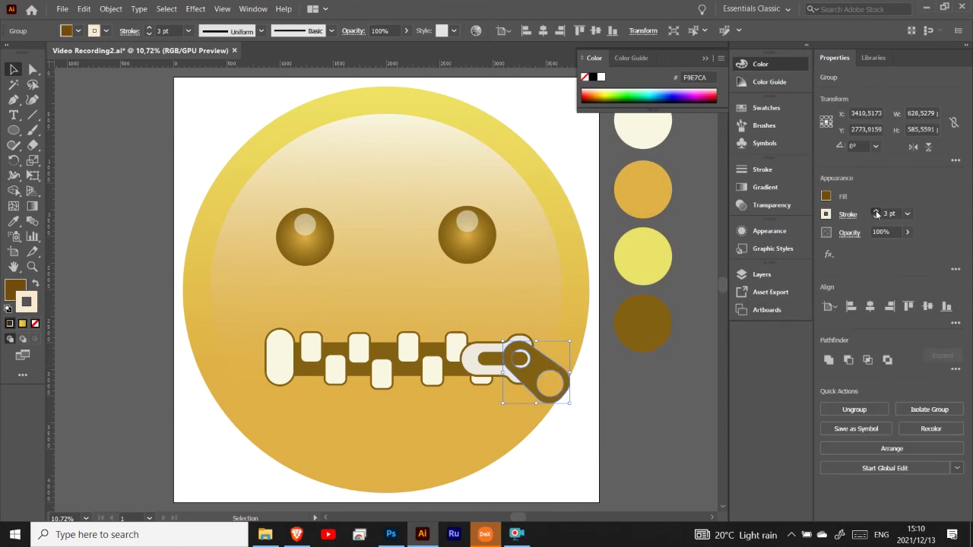
{"action": "left_click", "coordinate": [675, 370]}
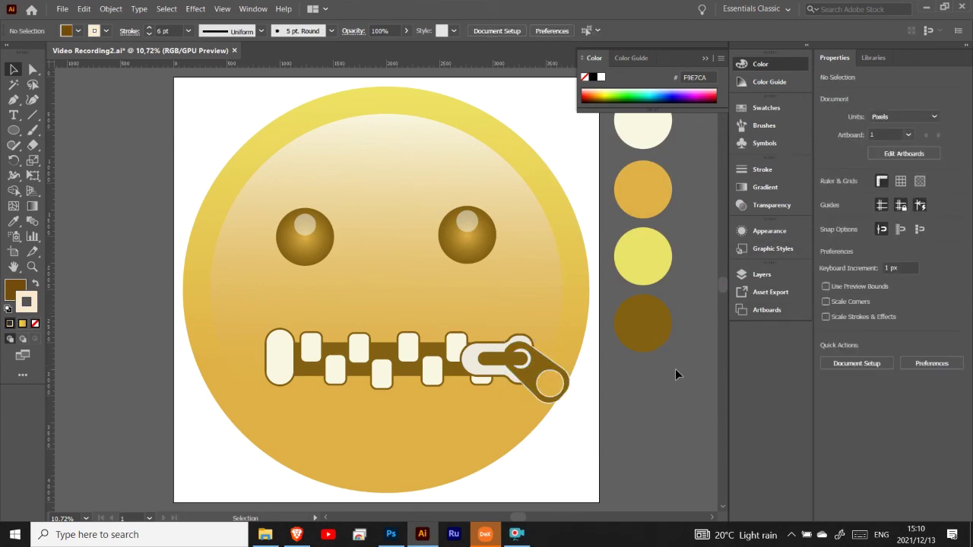